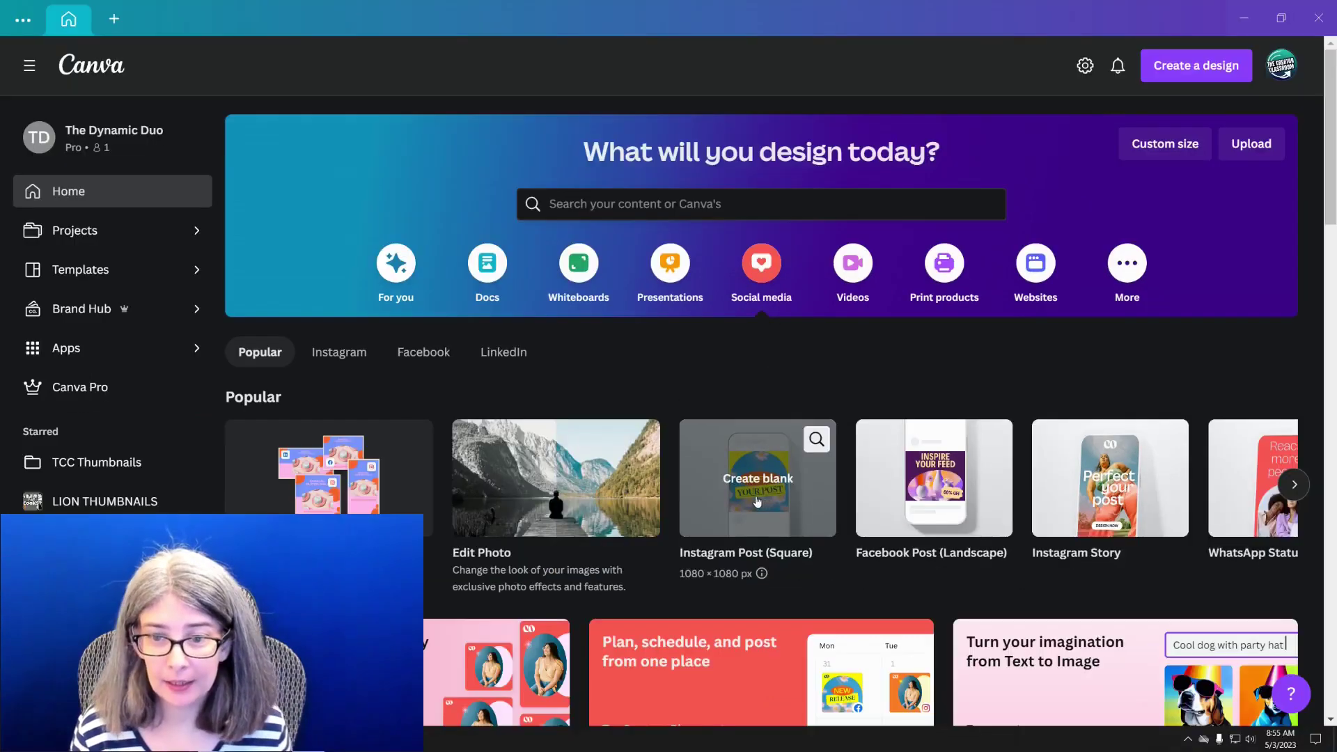
Step: Create a blank 1080 × 1080 px square Instagram Post design
click(692, 503)
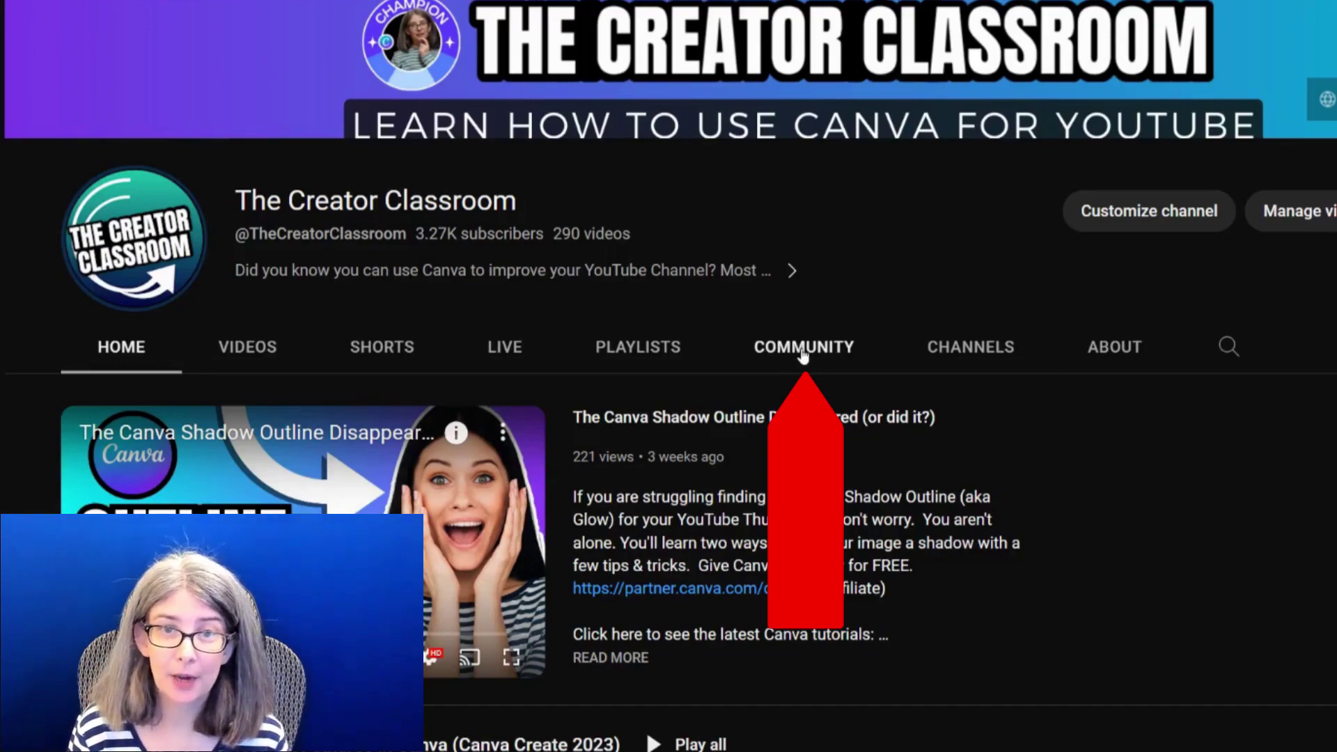
Step: Browse the channel's Community posts to view the tutorial poll and the gradient-framed quote image
click(803, 348)
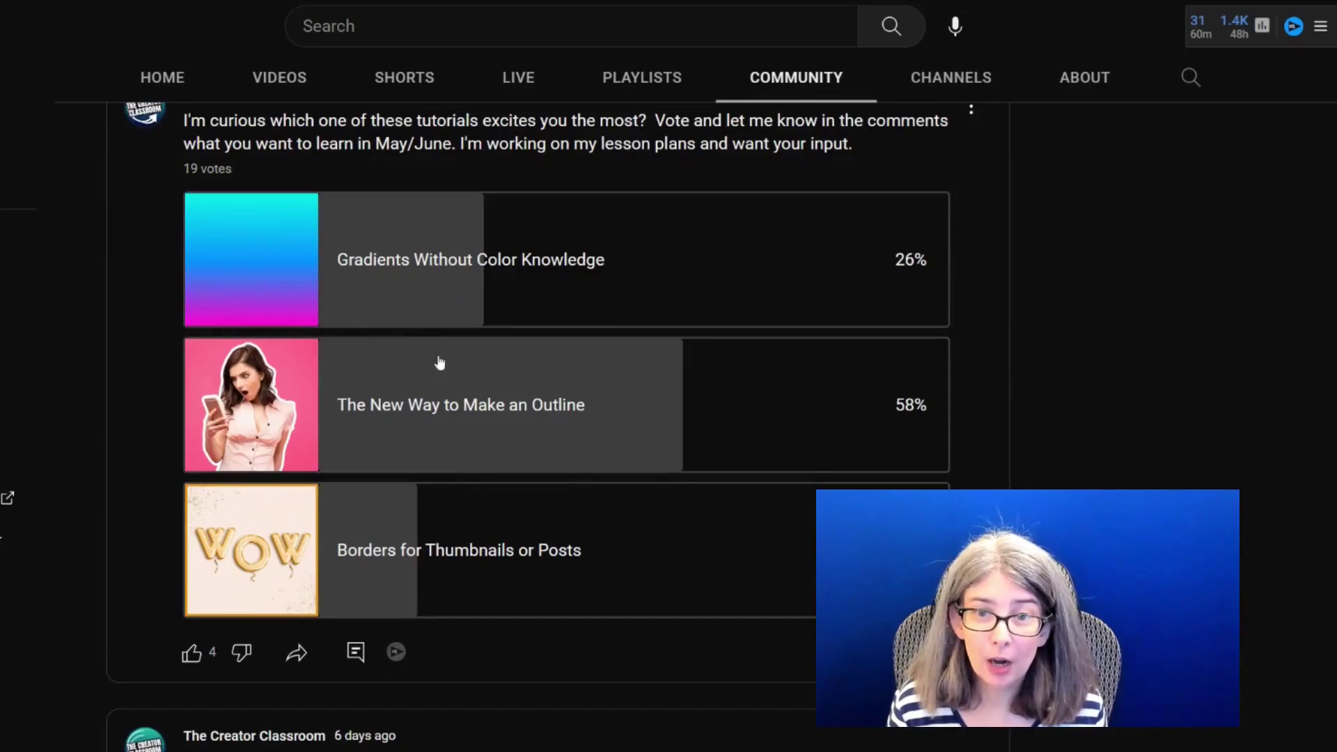
scroll(450, 422, down, 10)
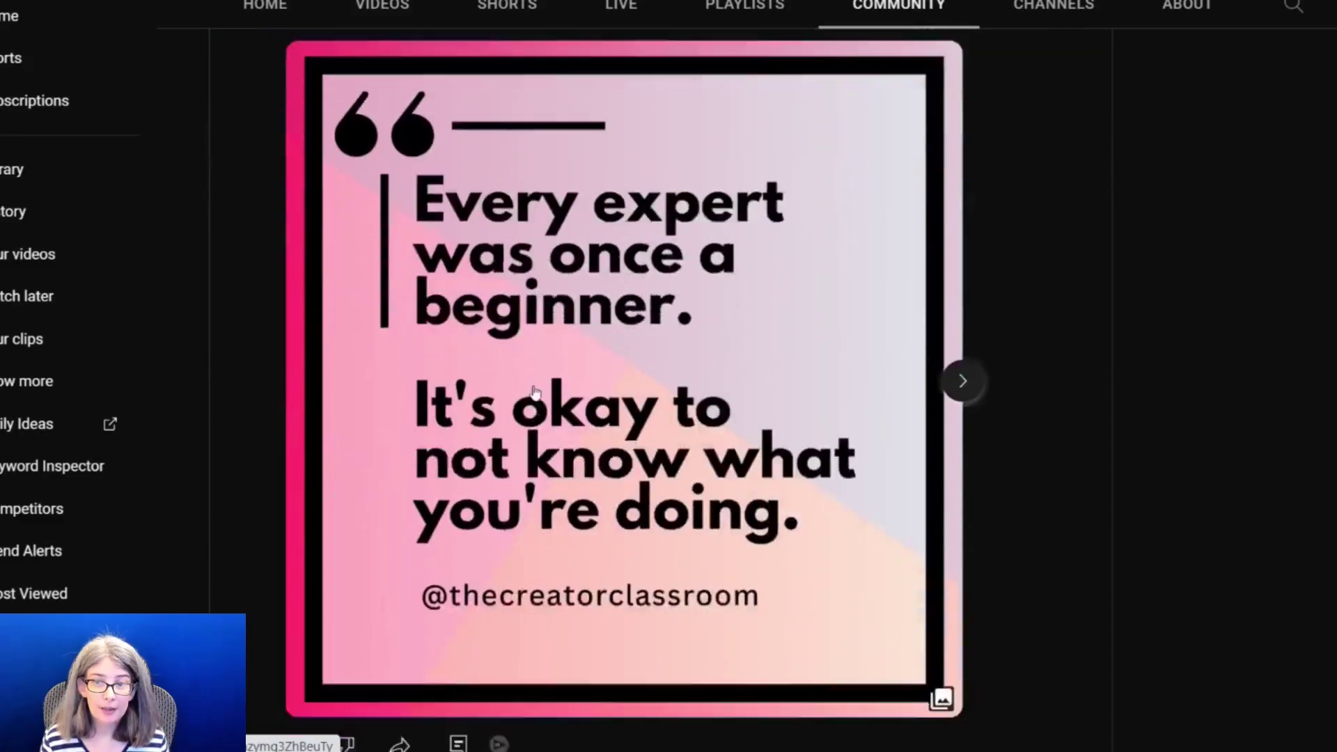
scroll(551, 346, up, 2)
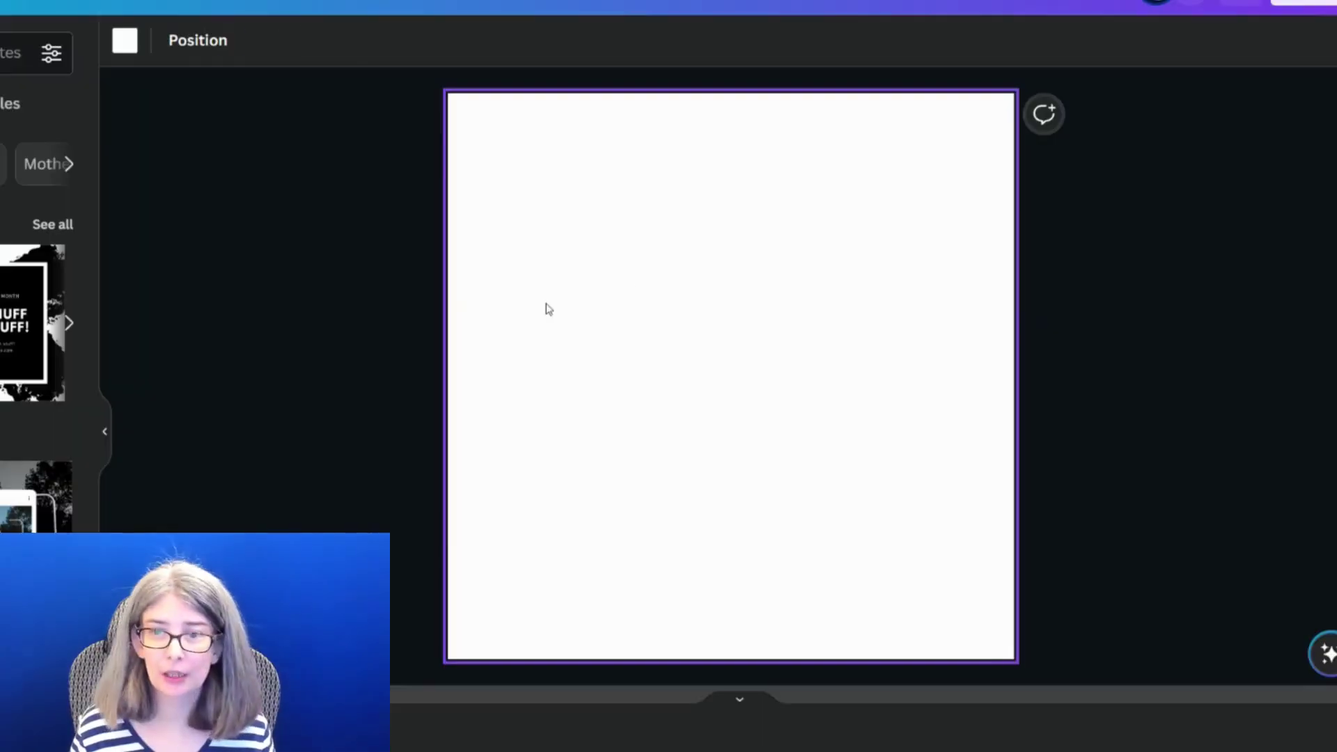
Step: Add a teal square and size it to 1080 × 1080 px at position 0, 0, covering the page
key(r)
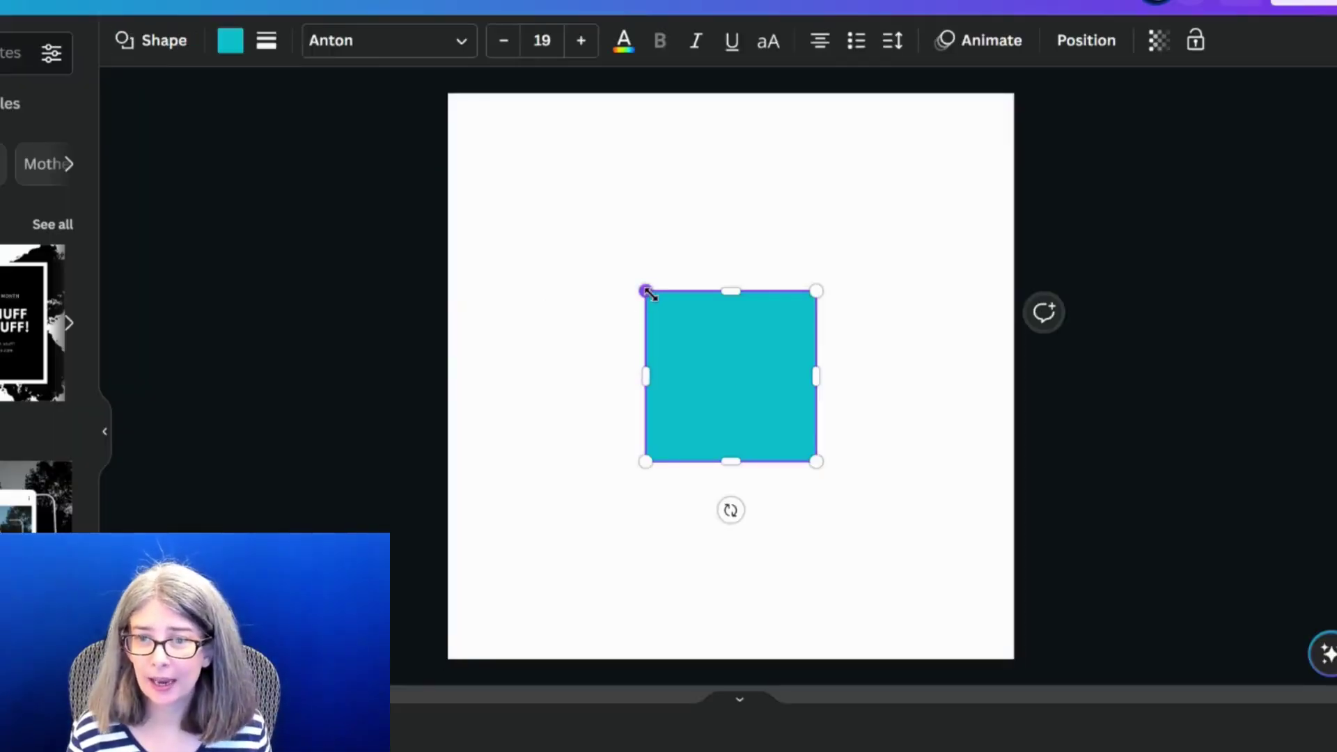
drag(647, 292, 454, 97)
click(768, 526)
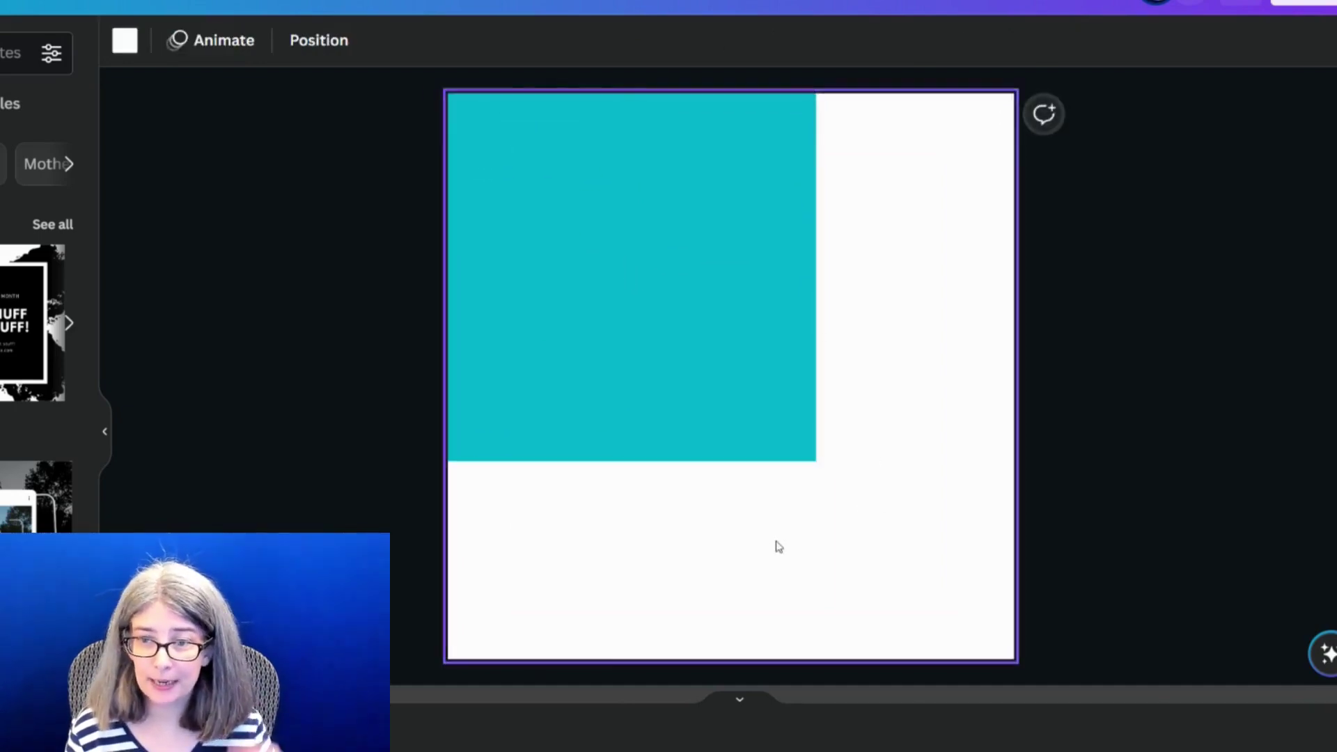
click(766, 426)
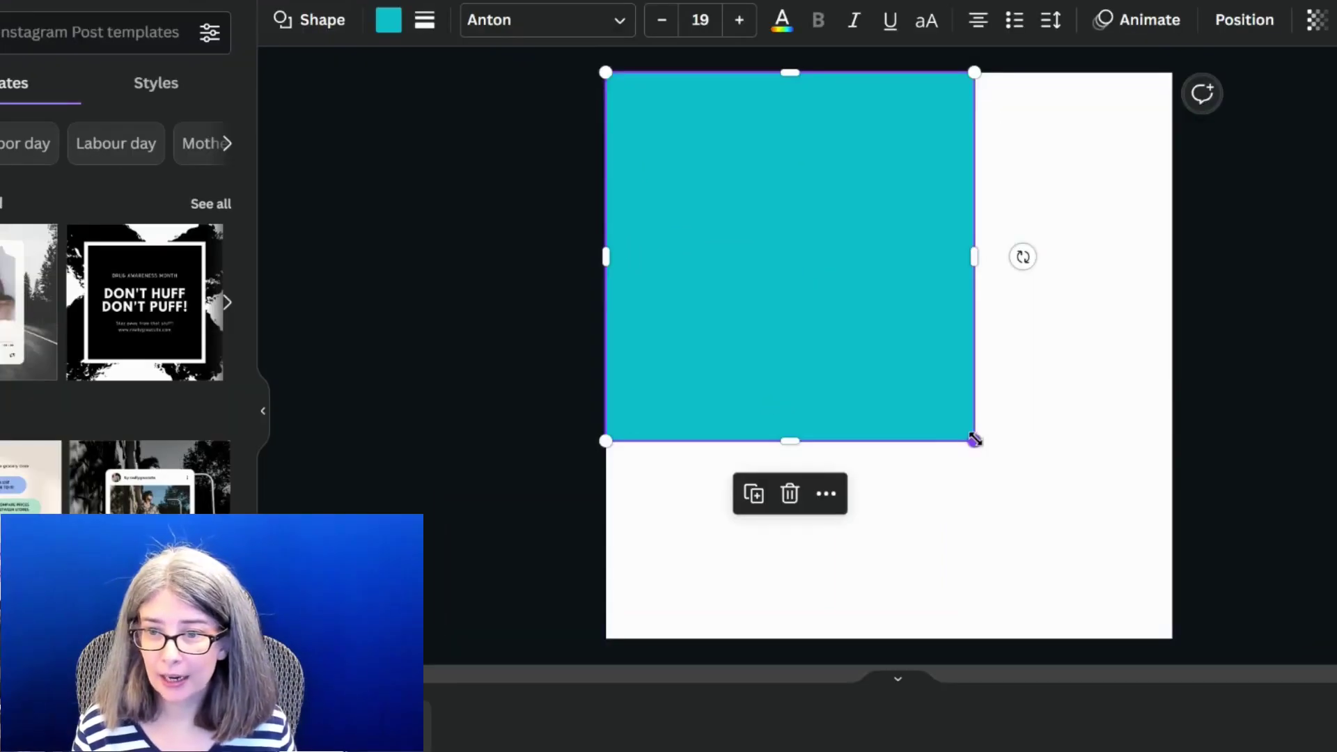
drag(817, 461, 1000, 658)
drag(1157, 636, 1173, 636)
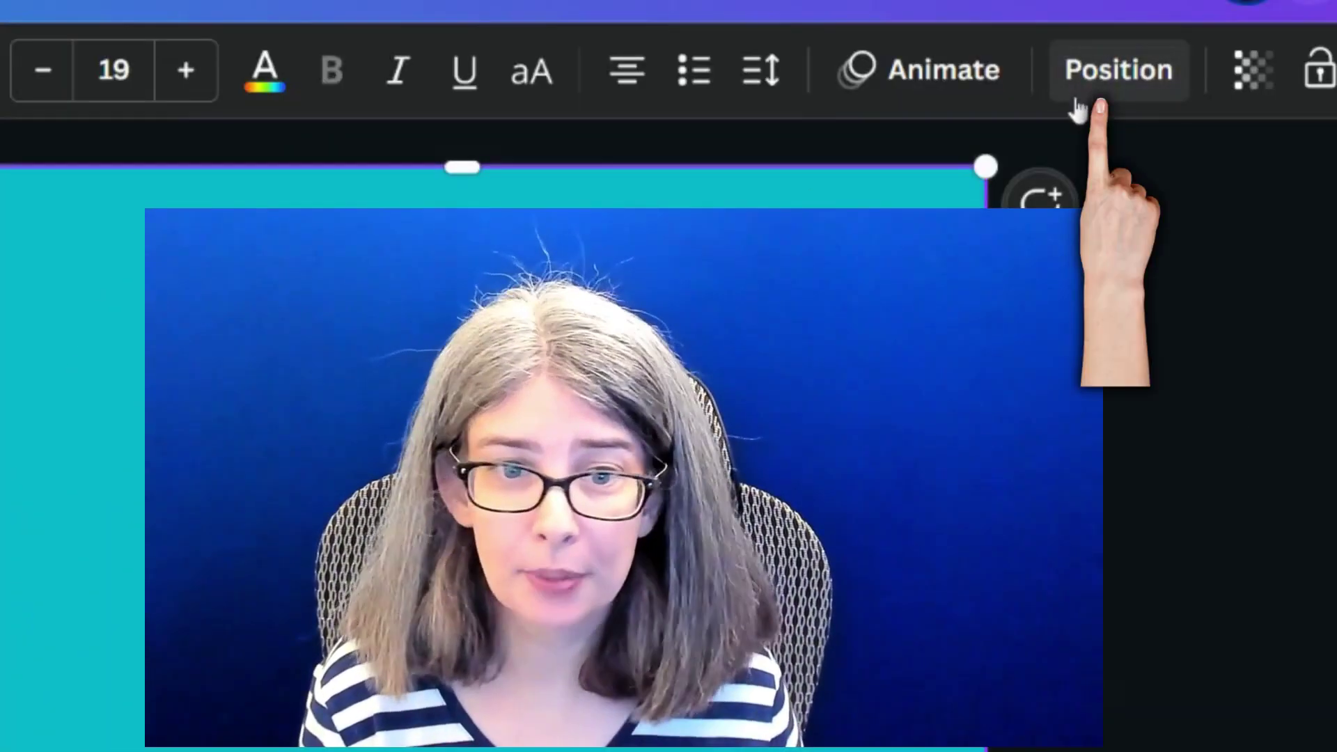
click(1076, 105)
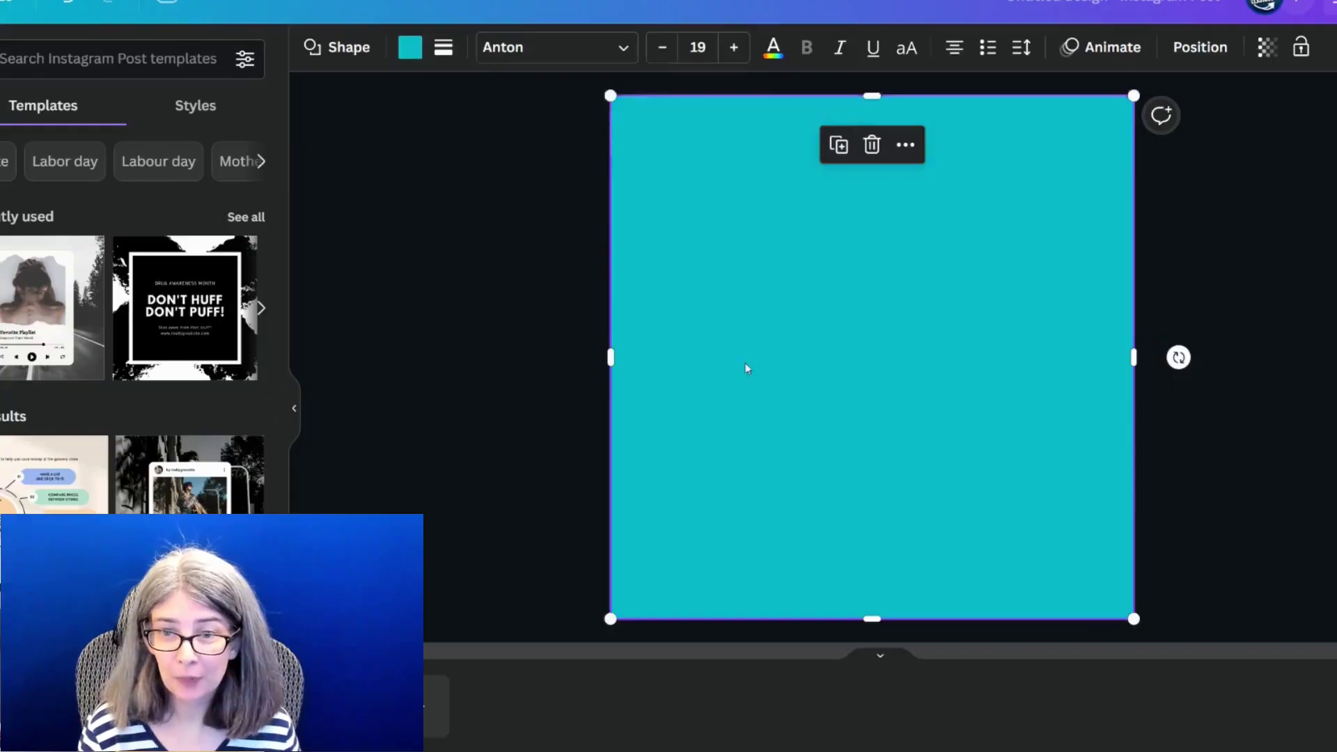
drag(747, 368, 805, 346)
Step: Replace the full-page square's solid teal fill with a purple-to-teal gradient
click(555, 343)
click(725, 343)
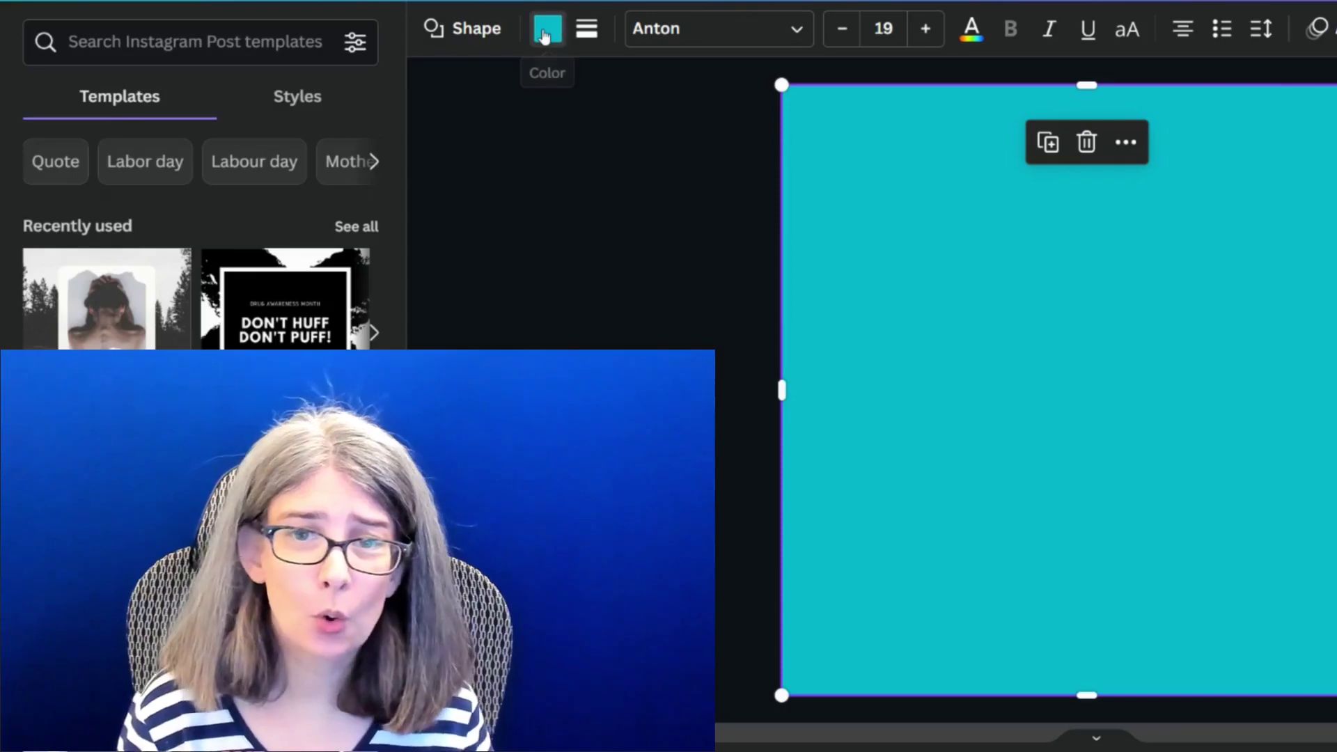
click(411, 47)
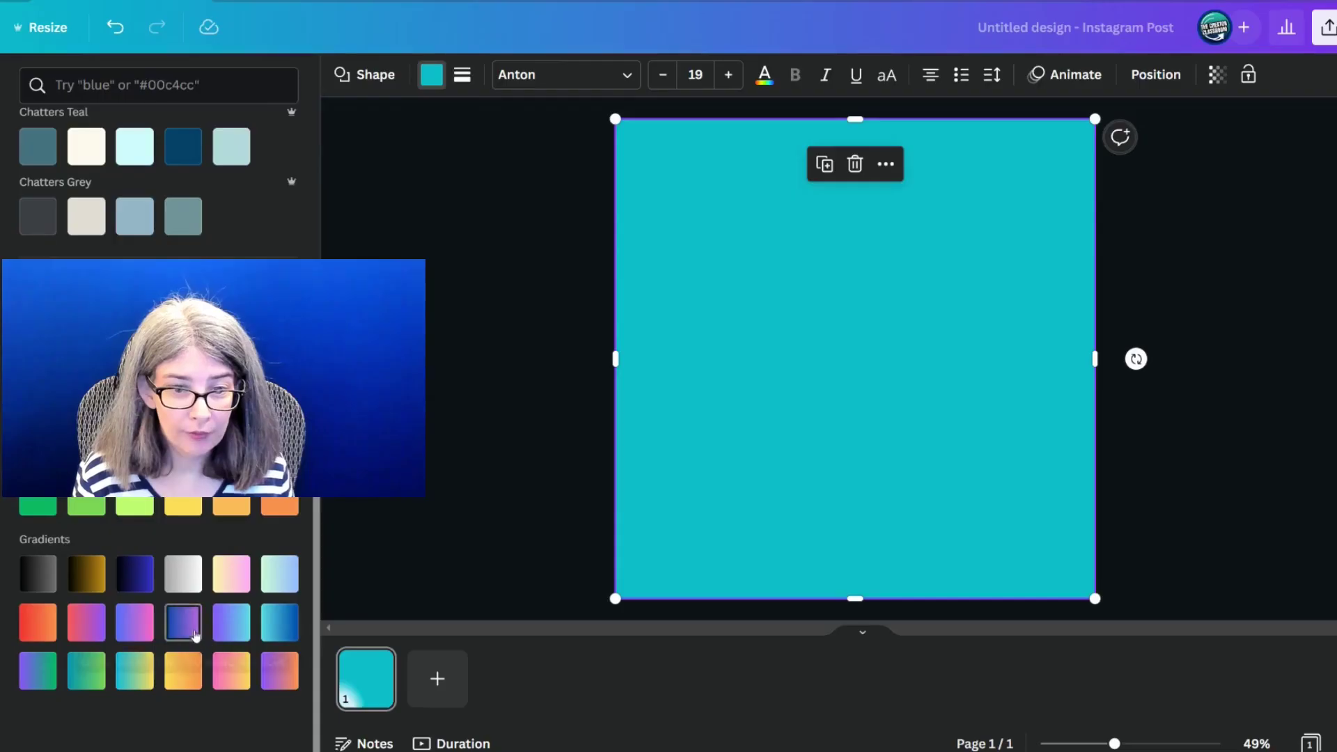
click(293, 603)
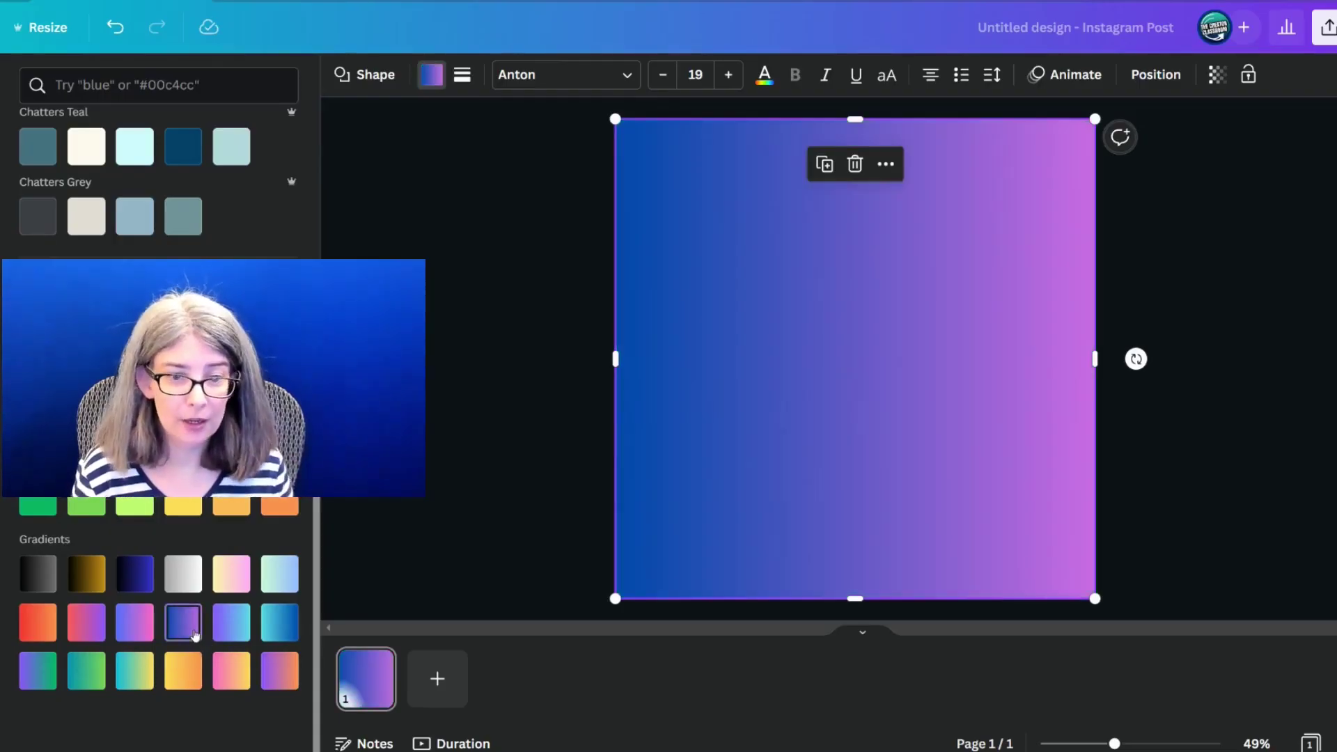
click(244, 628)
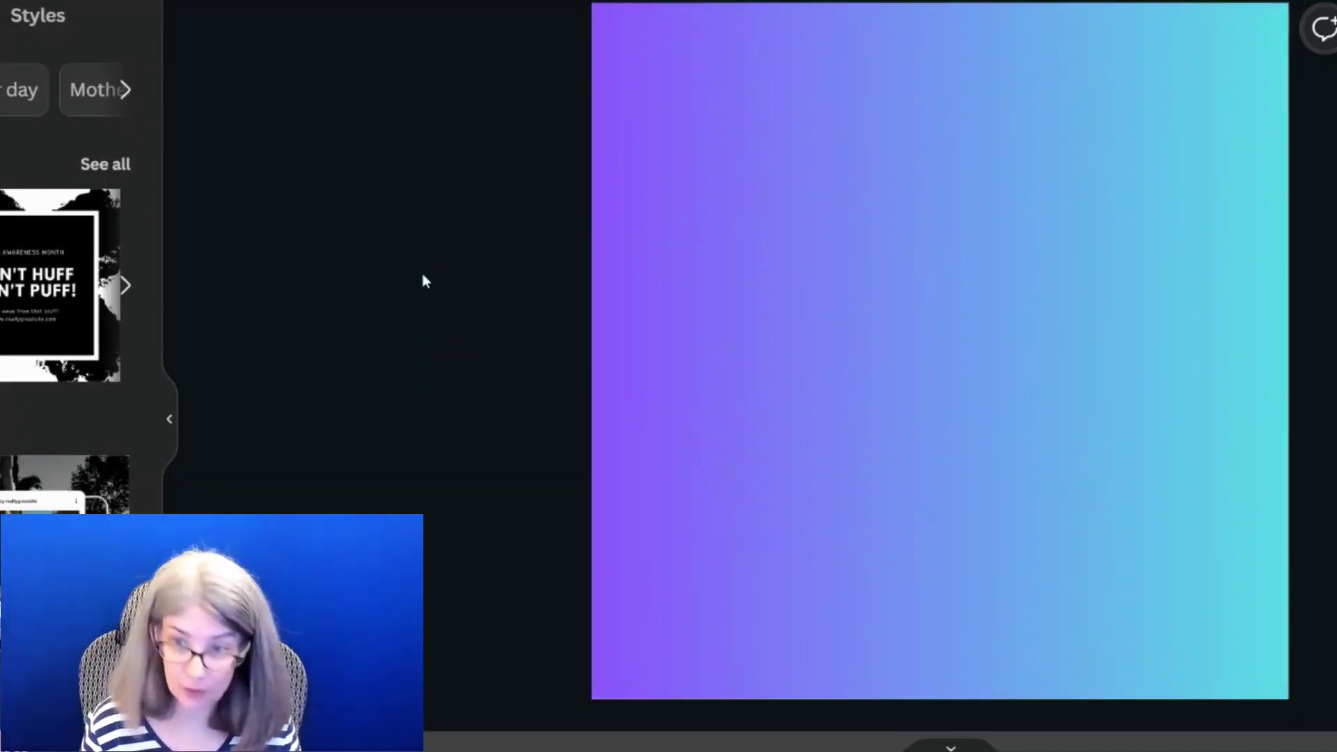
Step: Add another teal square and stretch it upward into a 324 × 594 rectangle
key(r)
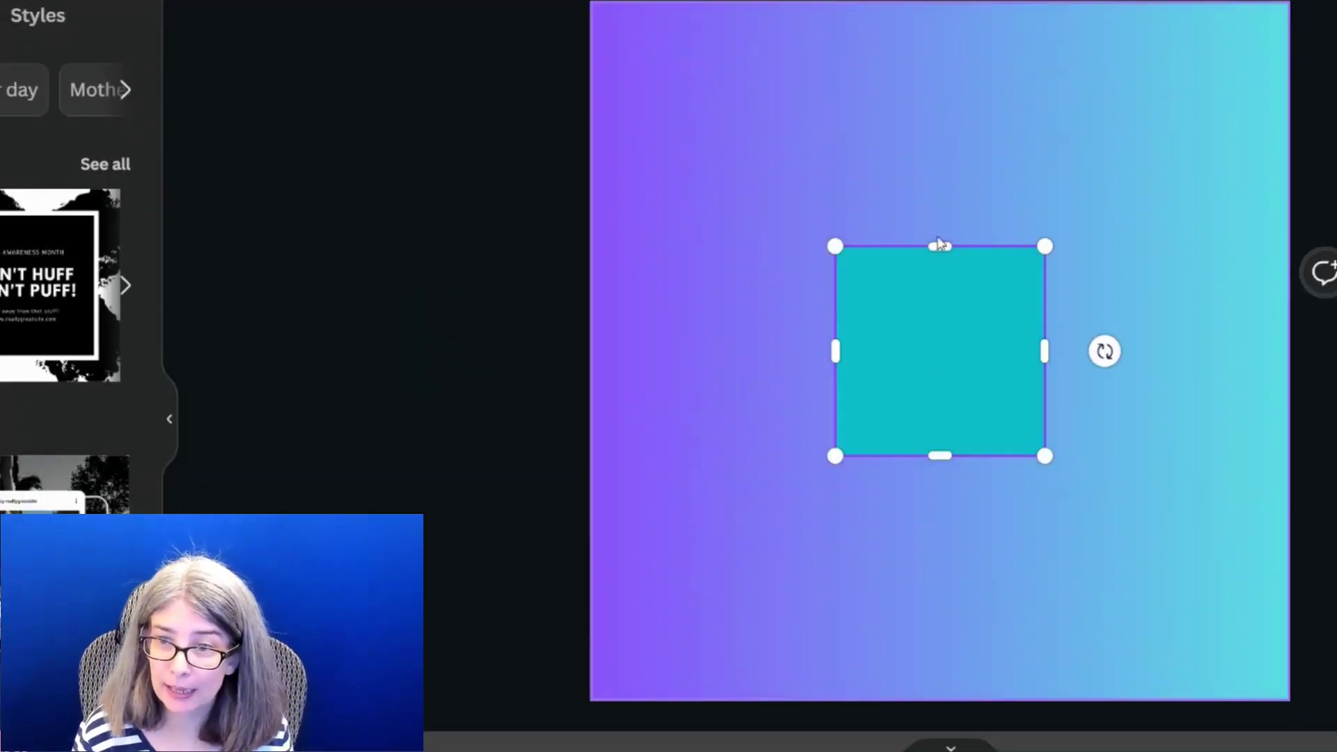
drag(940, 246, 953, 63)
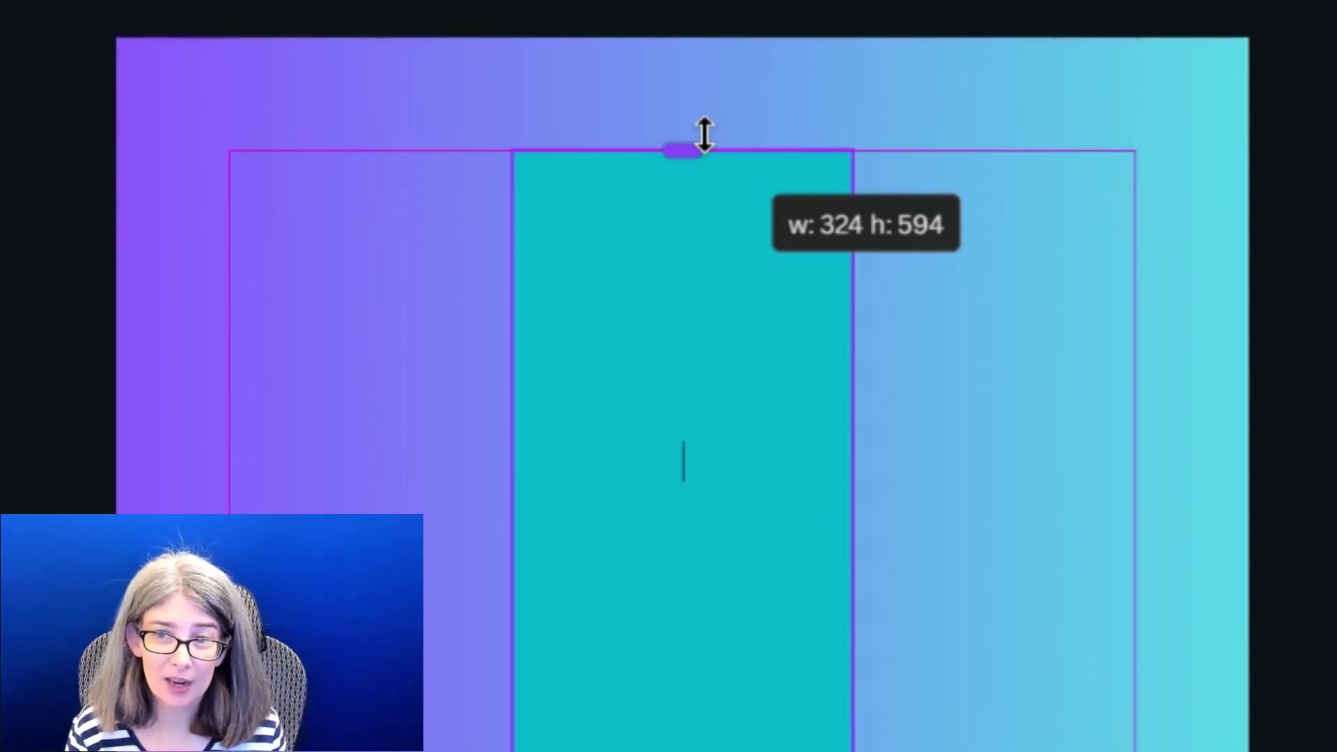
drag(704, 134, 704, 136)
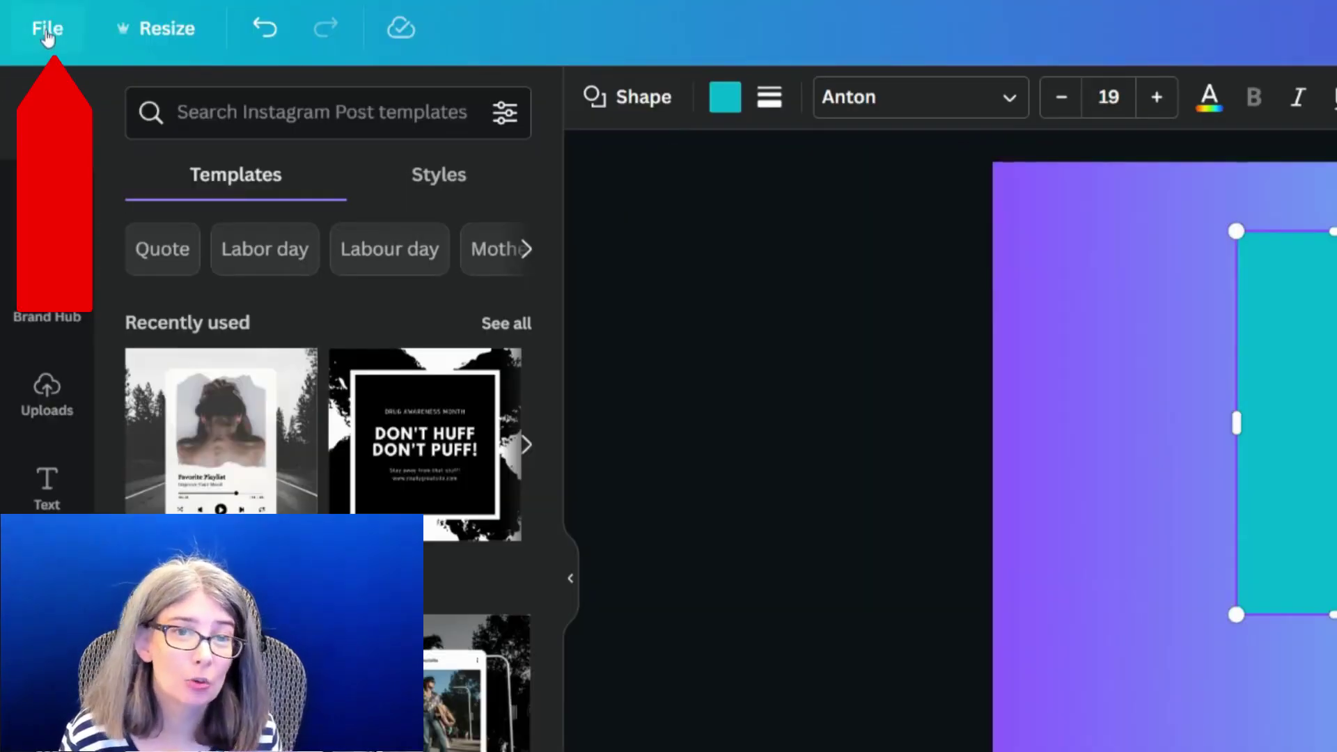
Step: Turn on the page margin guides through File > View settings > Show margins
click(47, 32)
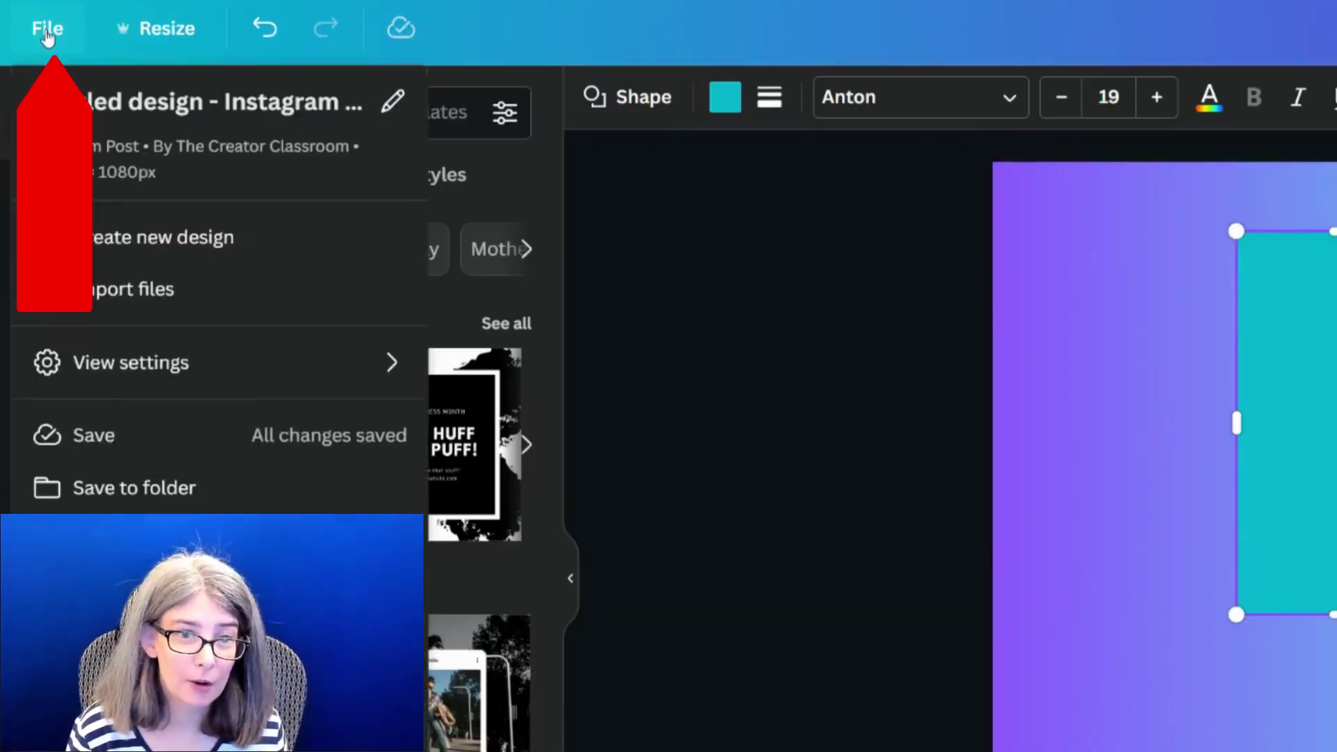
mouse_move(164, 382)
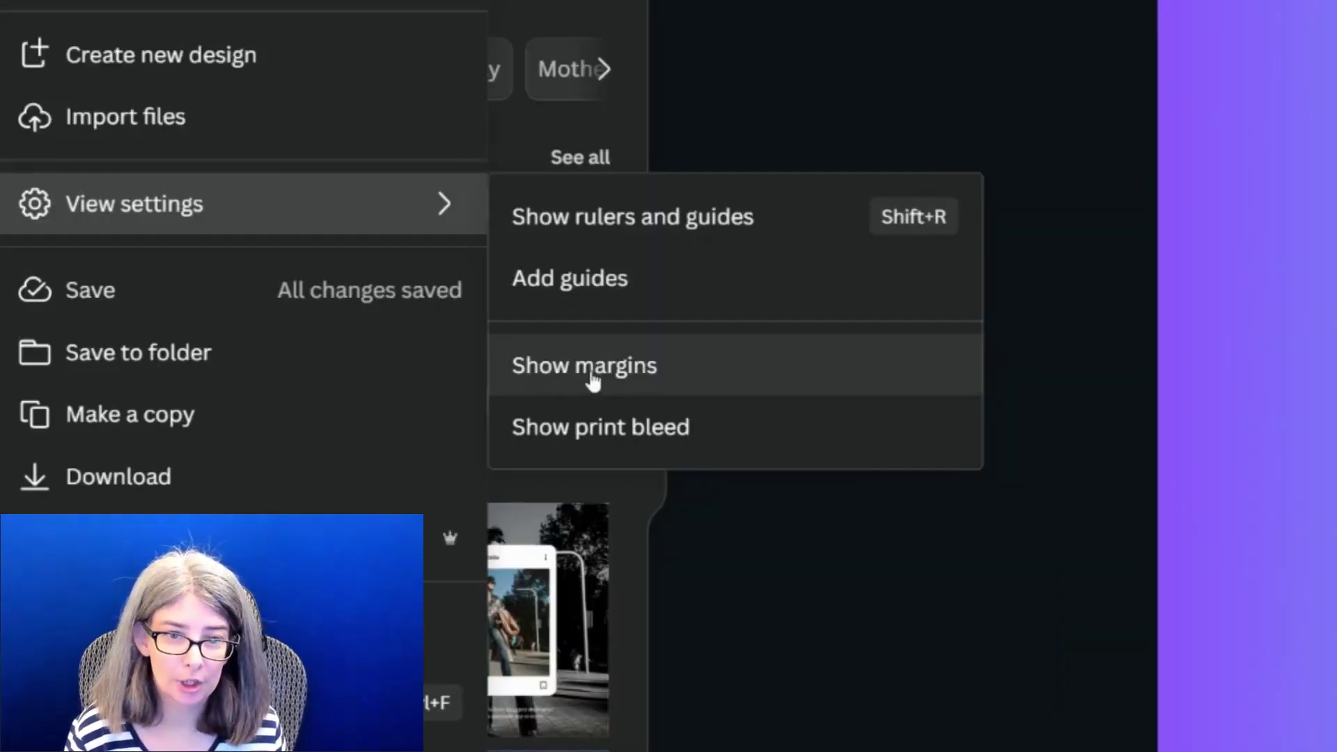
click(591, 376)
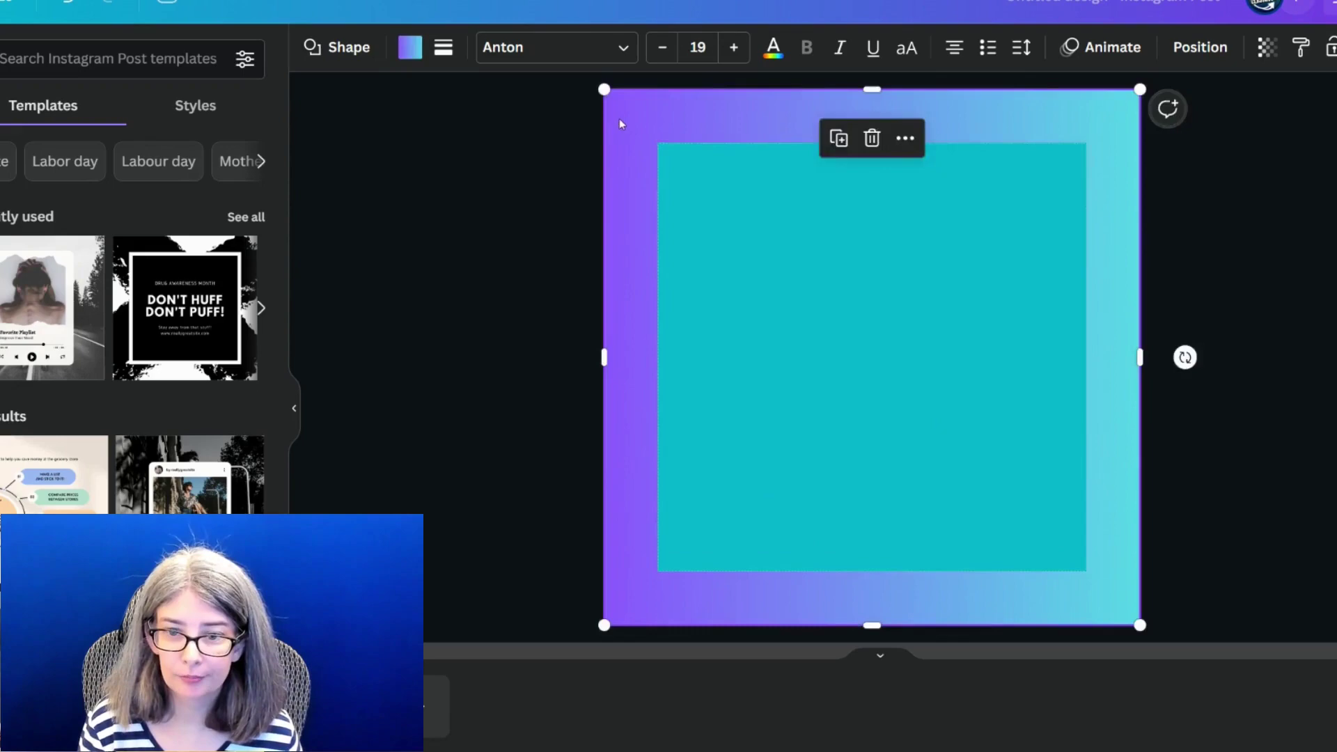
Step: Extend the gradient background square just past the bottom, right and left page edges
click(620, 118)
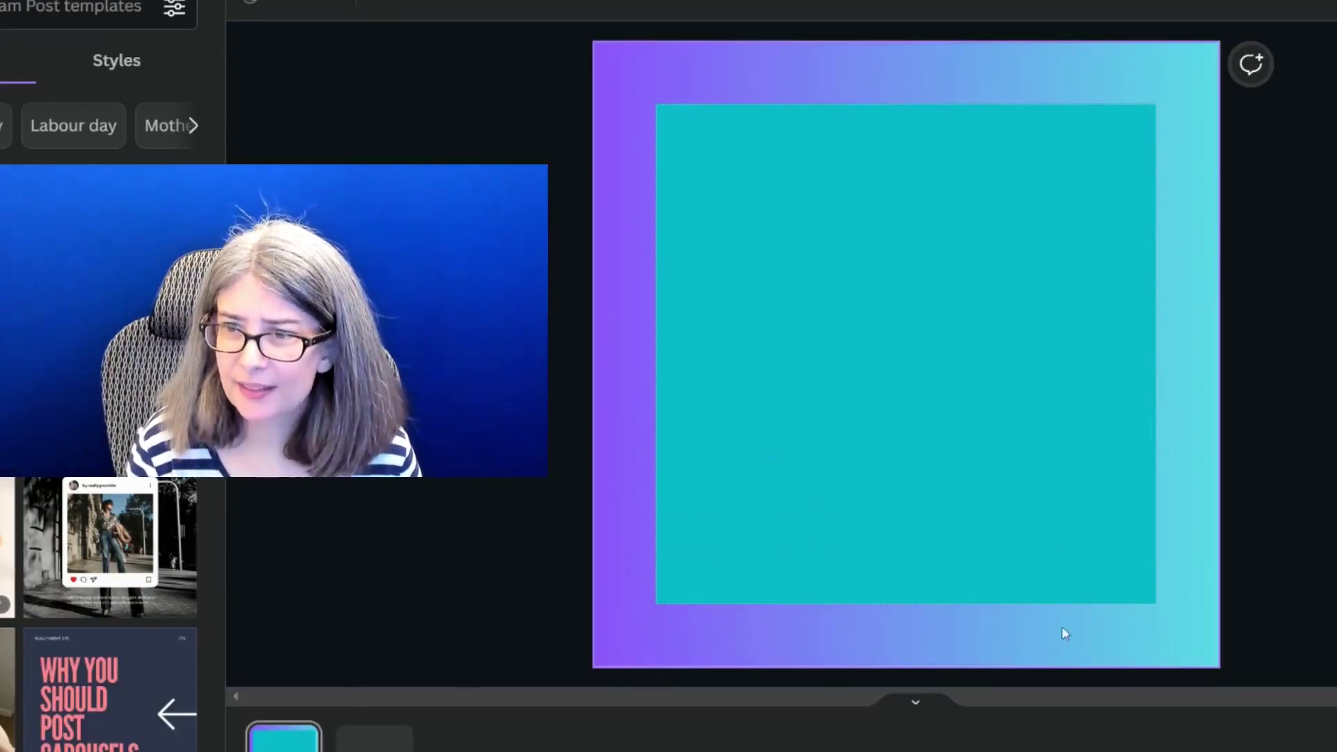
click(1031, 635)
drag(934, 663, 933, 675)
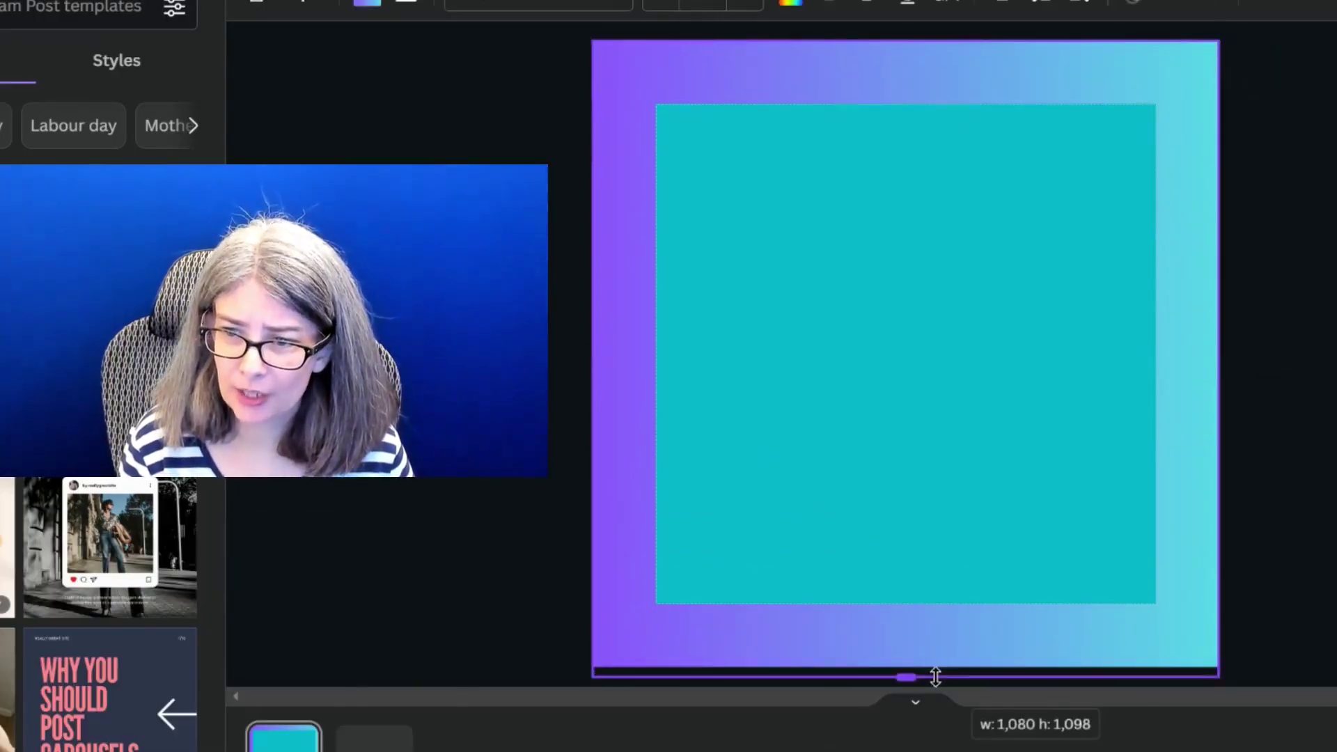
drag(1217, 358, 1234, 367)
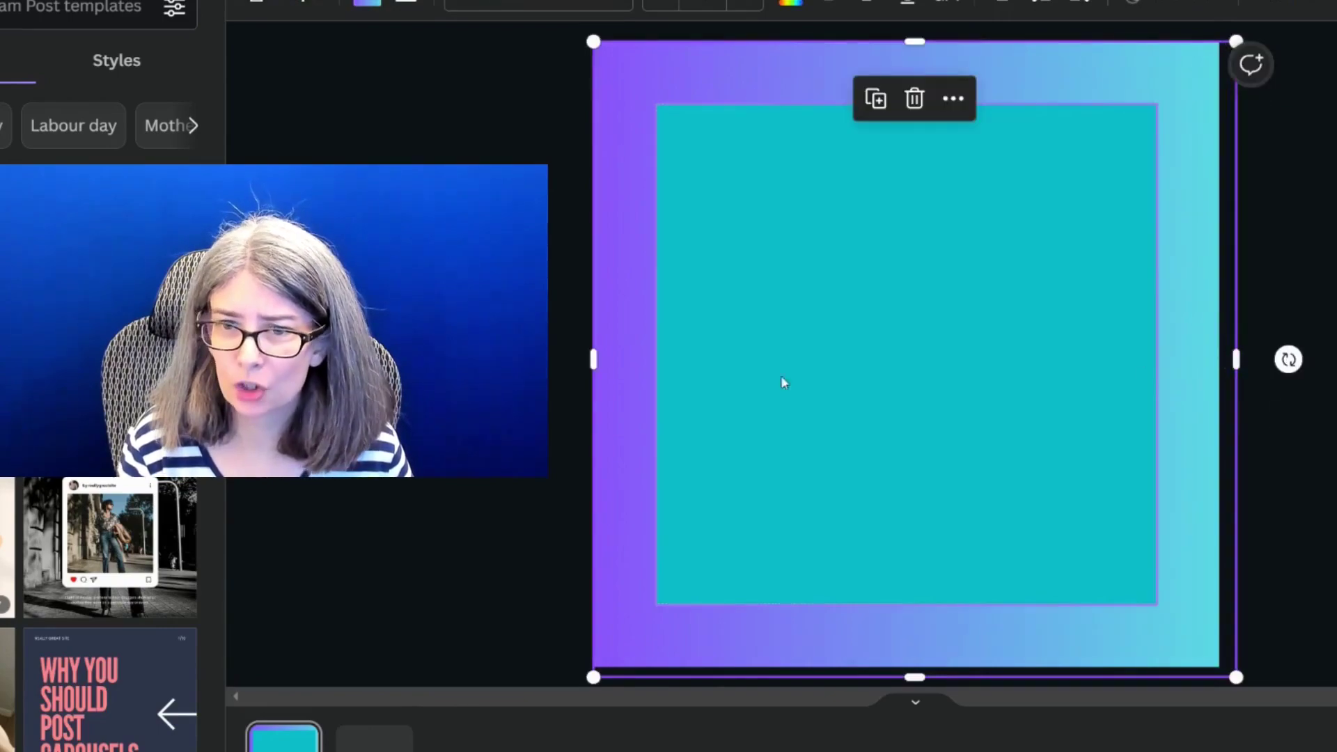
drag(588, 363, 577, 356)
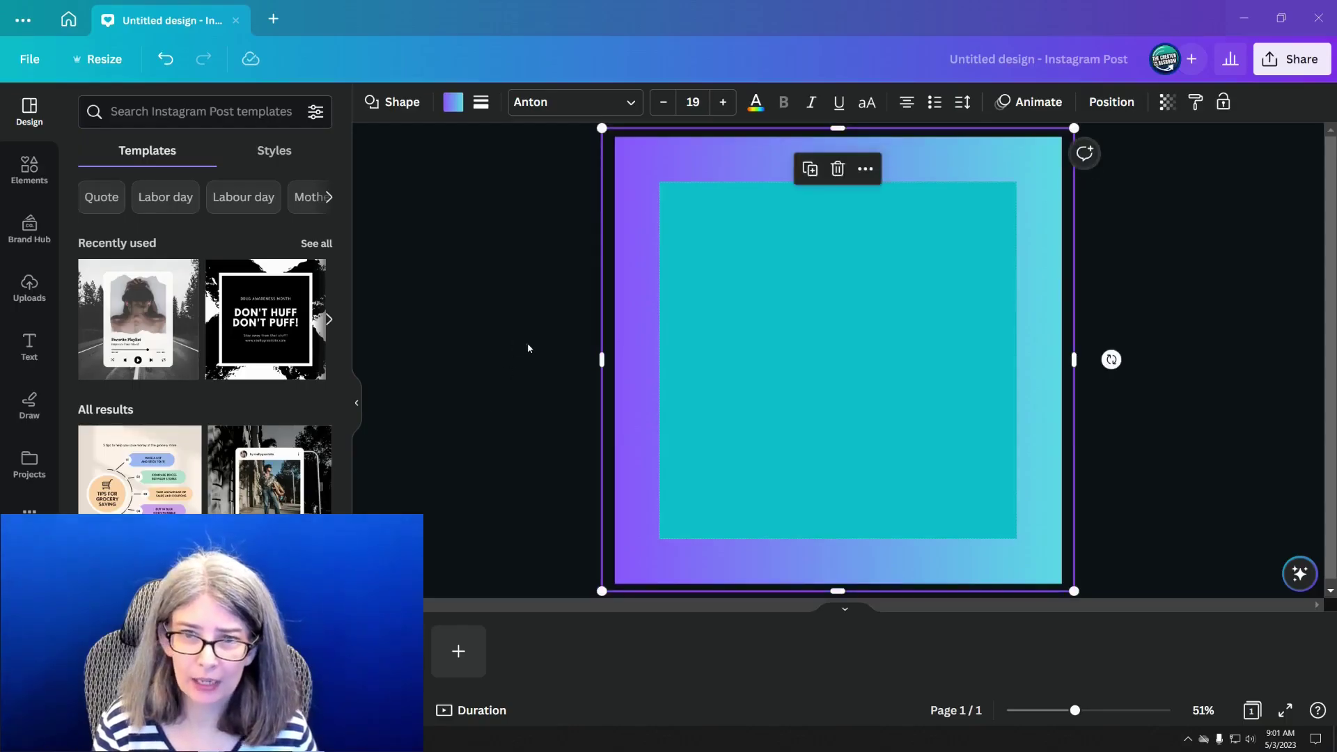
click(529, 350)
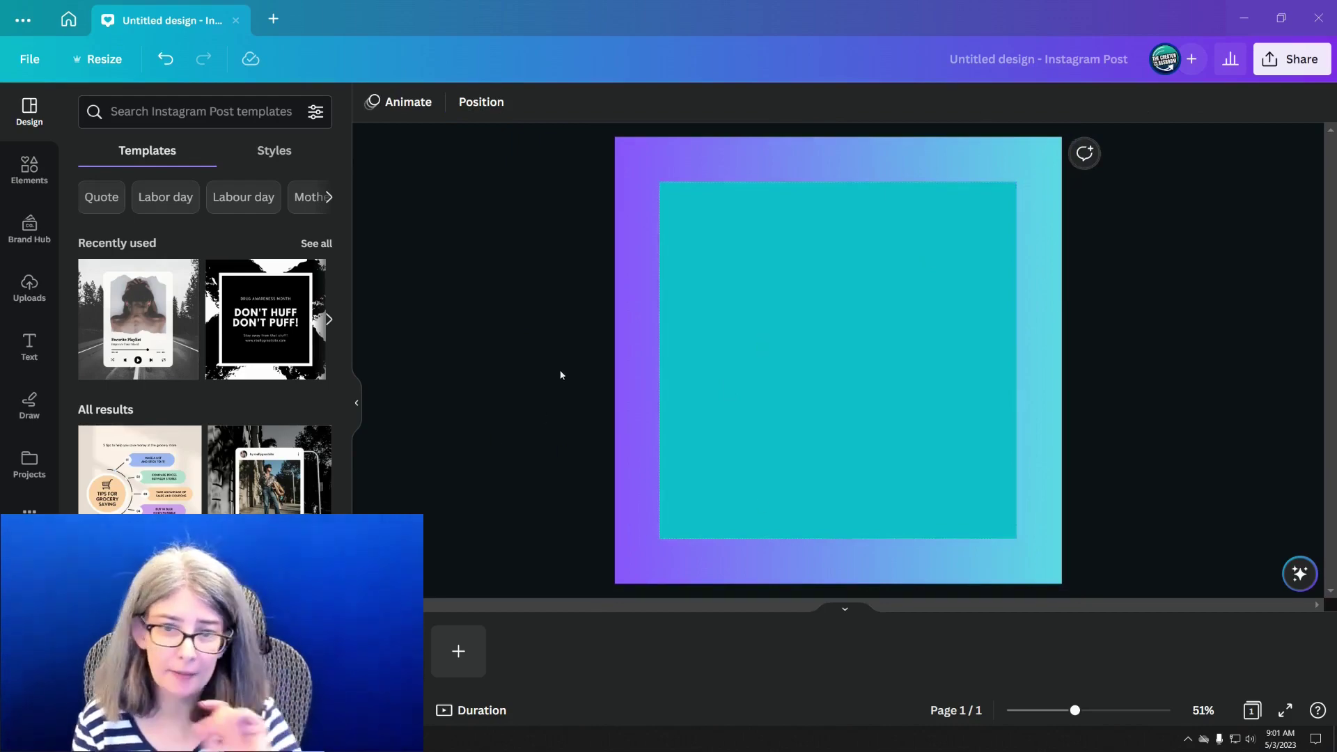
click(764, 332)
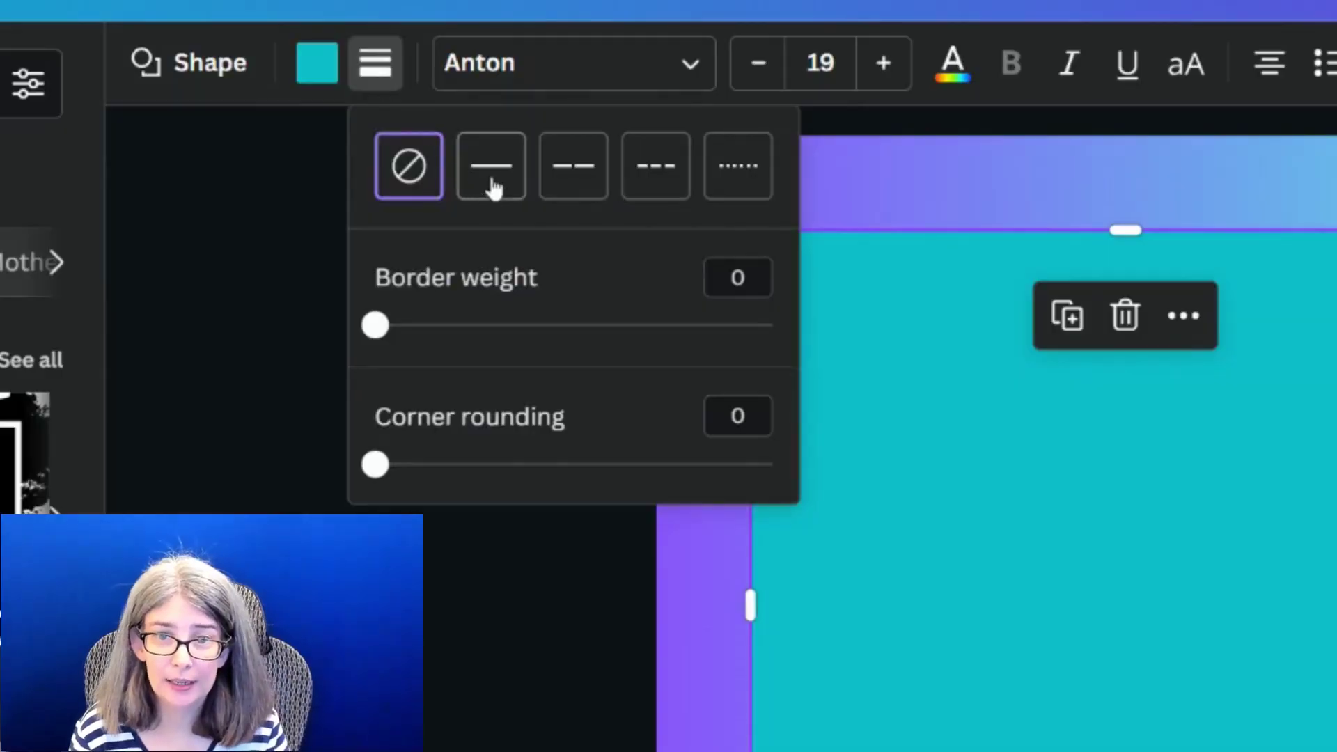
Step: Give the teal square a solid black border of weight 21 with corner rounding 23
click(497, 186)
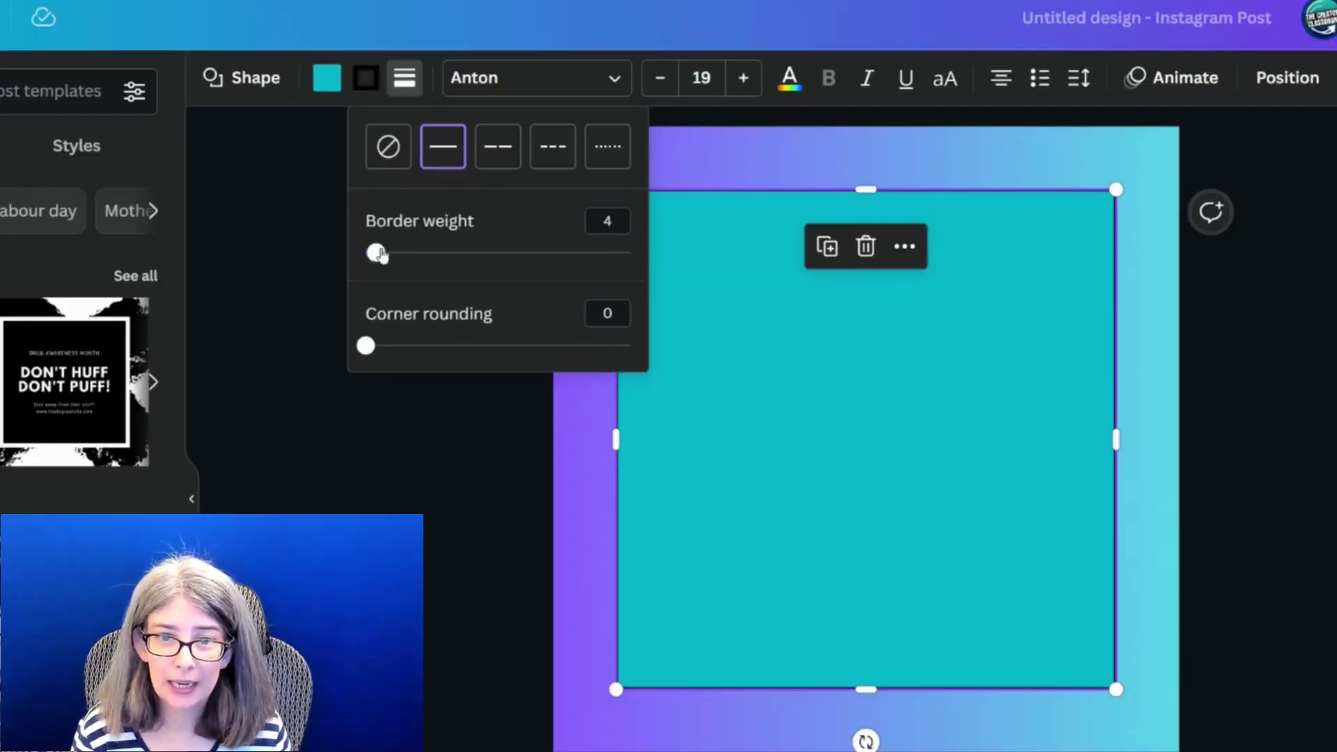
drag(378, 253, 421, 254)
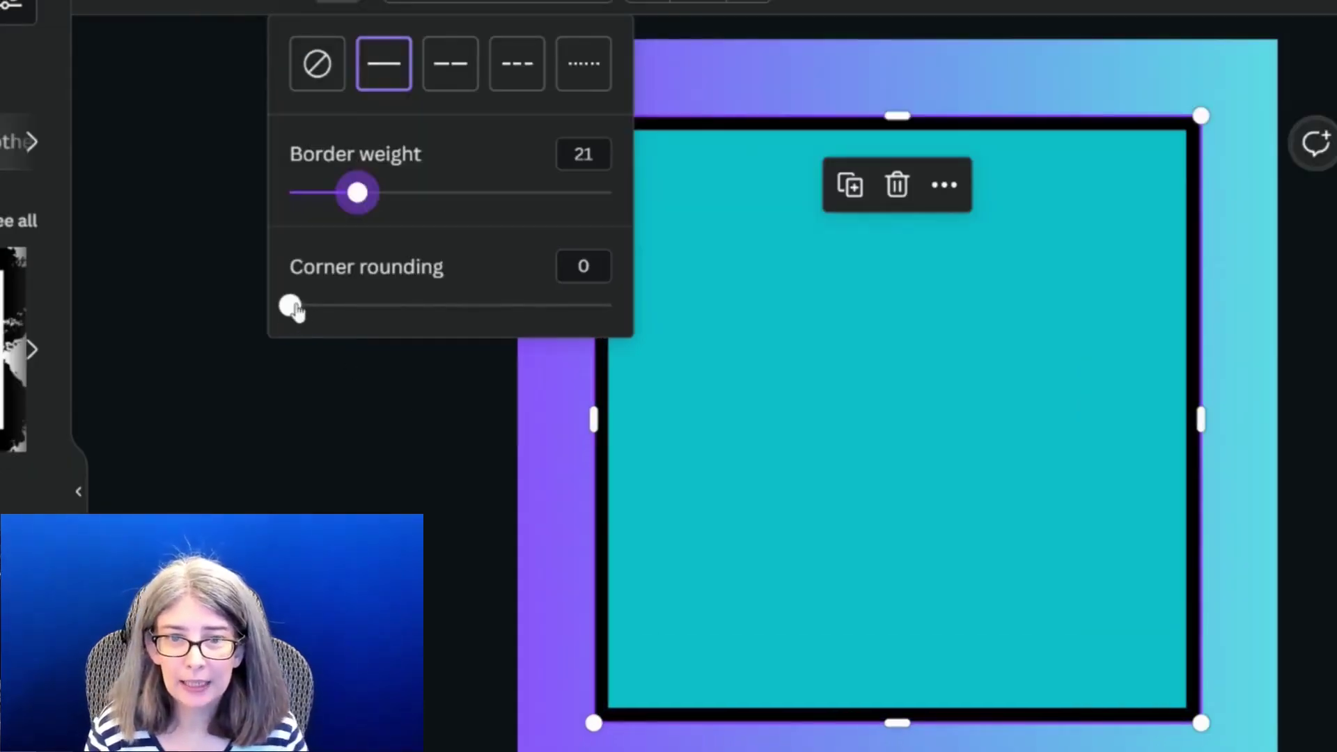
drag(291, 306, 346, 306)
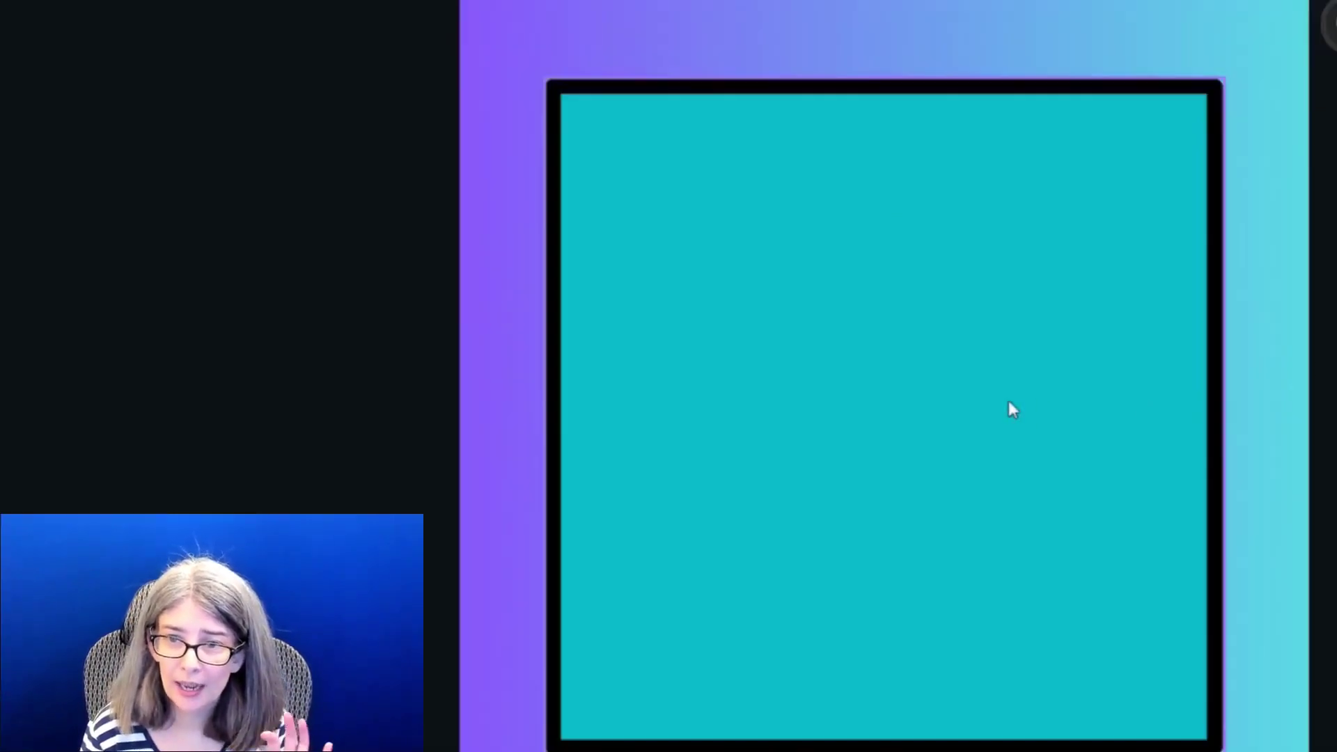
Step: Place a duplicate of the bordered teal square offset toward the lower right
click(969, 353)
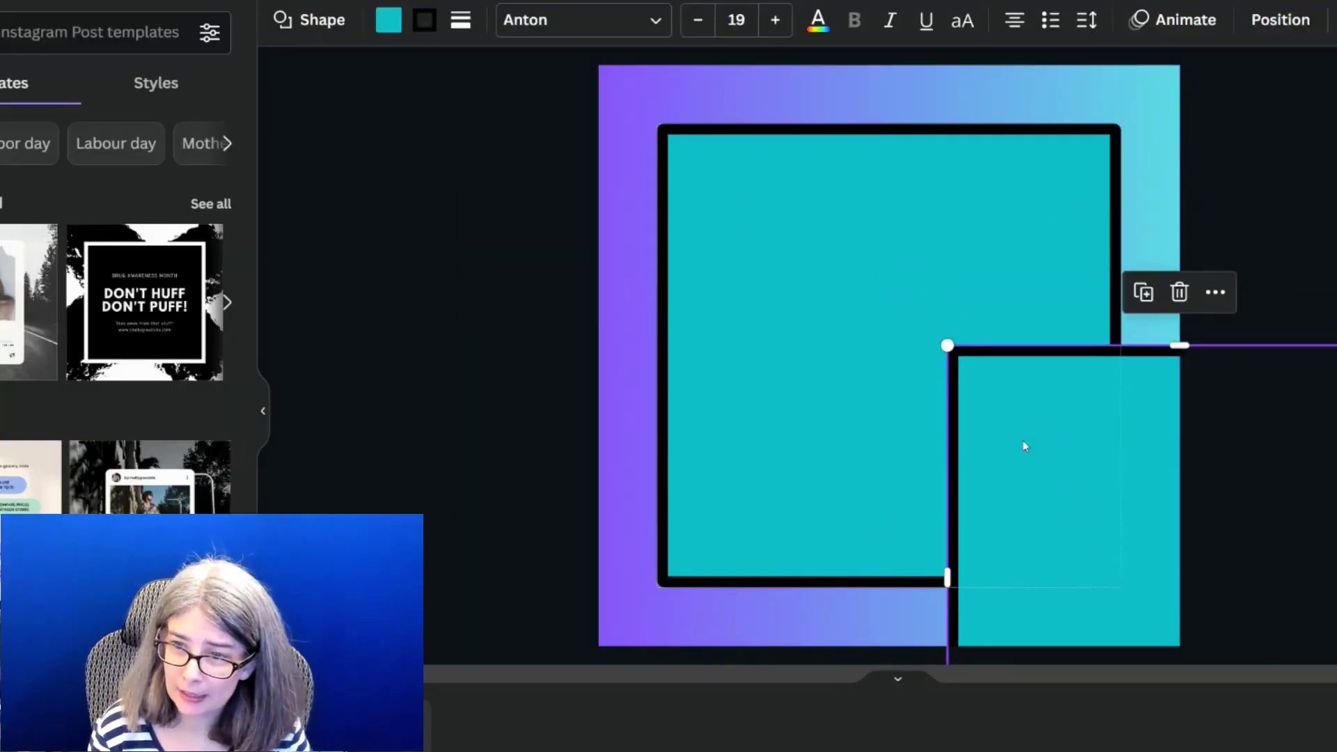
click(770, 258)
click(1065, 464)
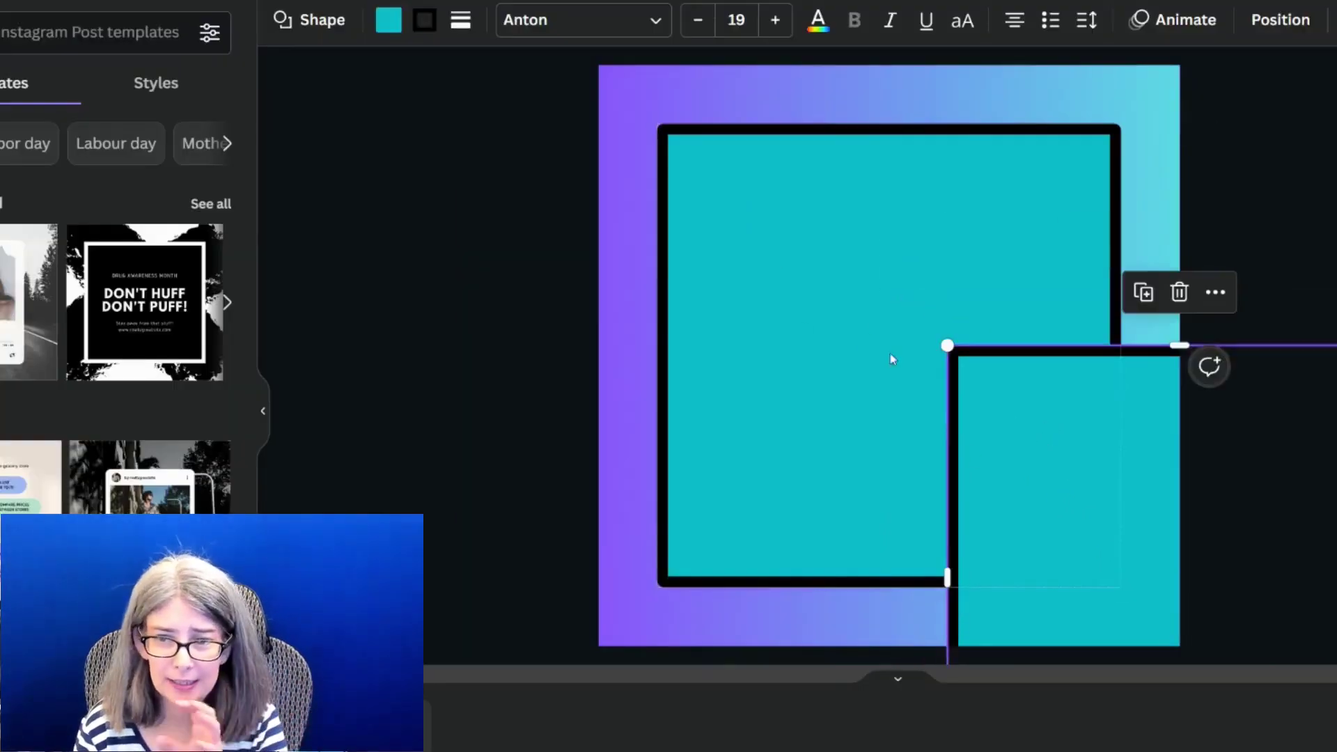
Step: Change the original large square's fill from teal to white (#ffffff)
click(683, 229)
click(711, 229)
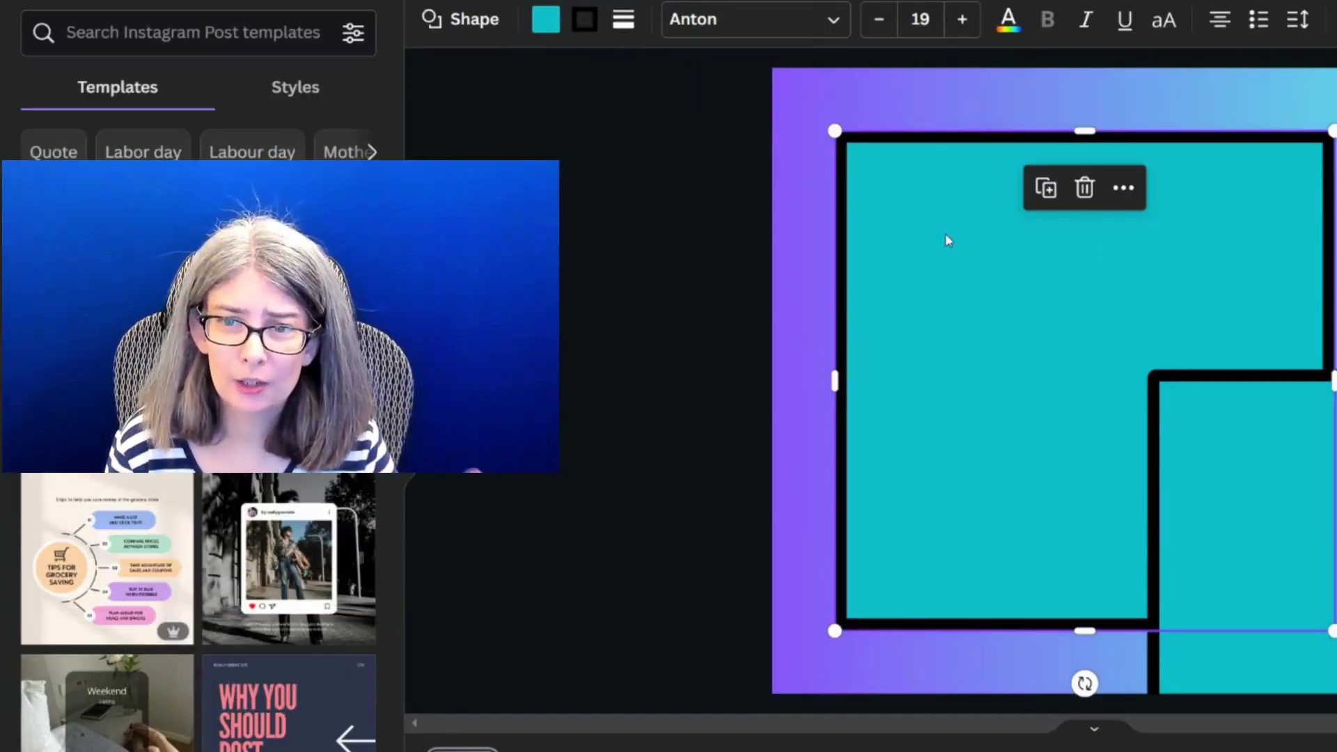
click(548, 21)
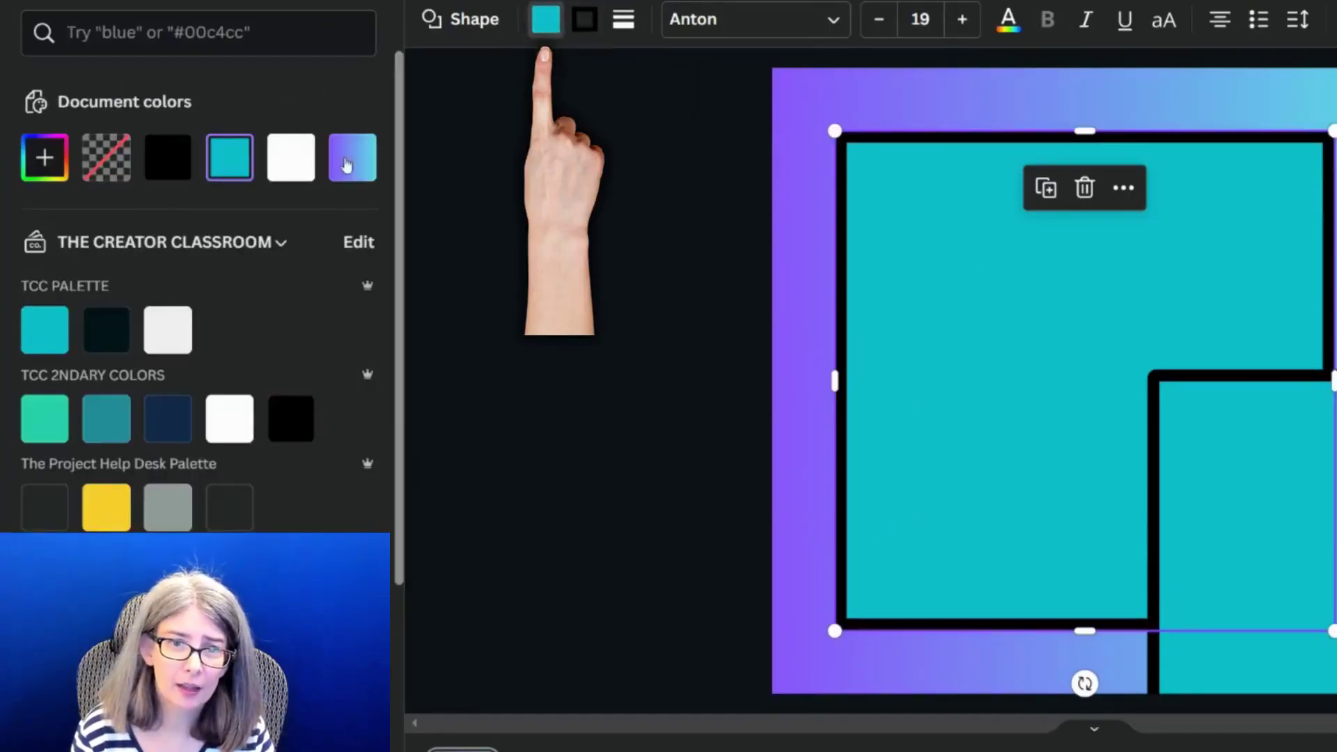
click(288, 160)
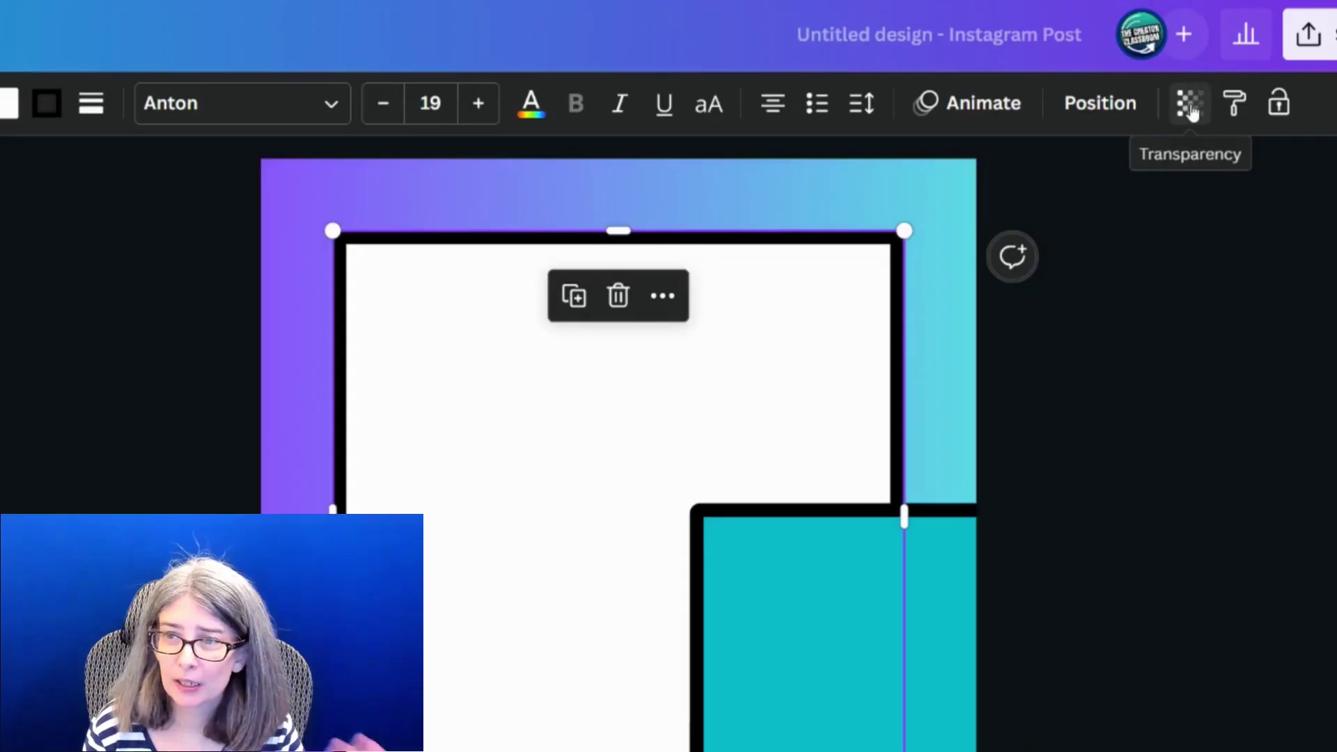
Step: Set the white square's transparency to 40 and center the teal copy exactly over it
click(1190, 107)
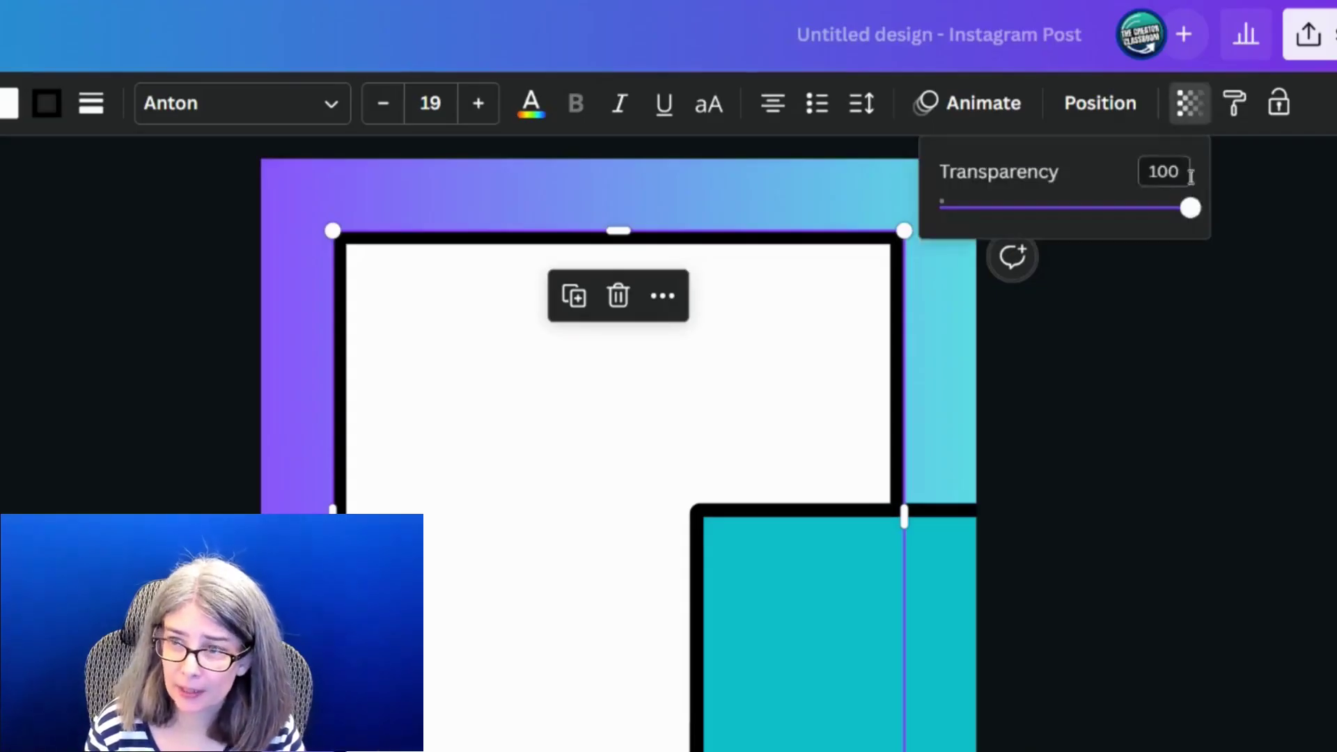
drag(1190, 208, 1048, 207)
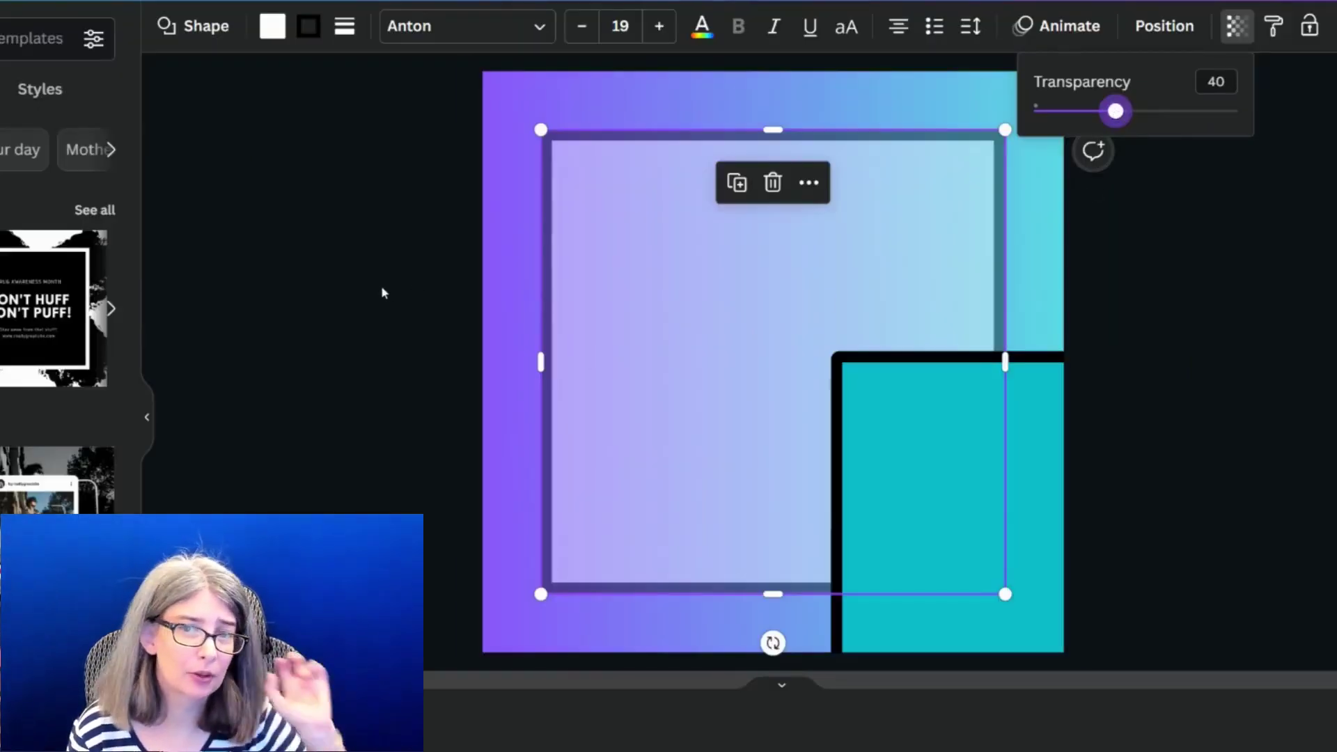
click(1256, 440)
click(957, 523)
drag(1074, 518, 776, 296)
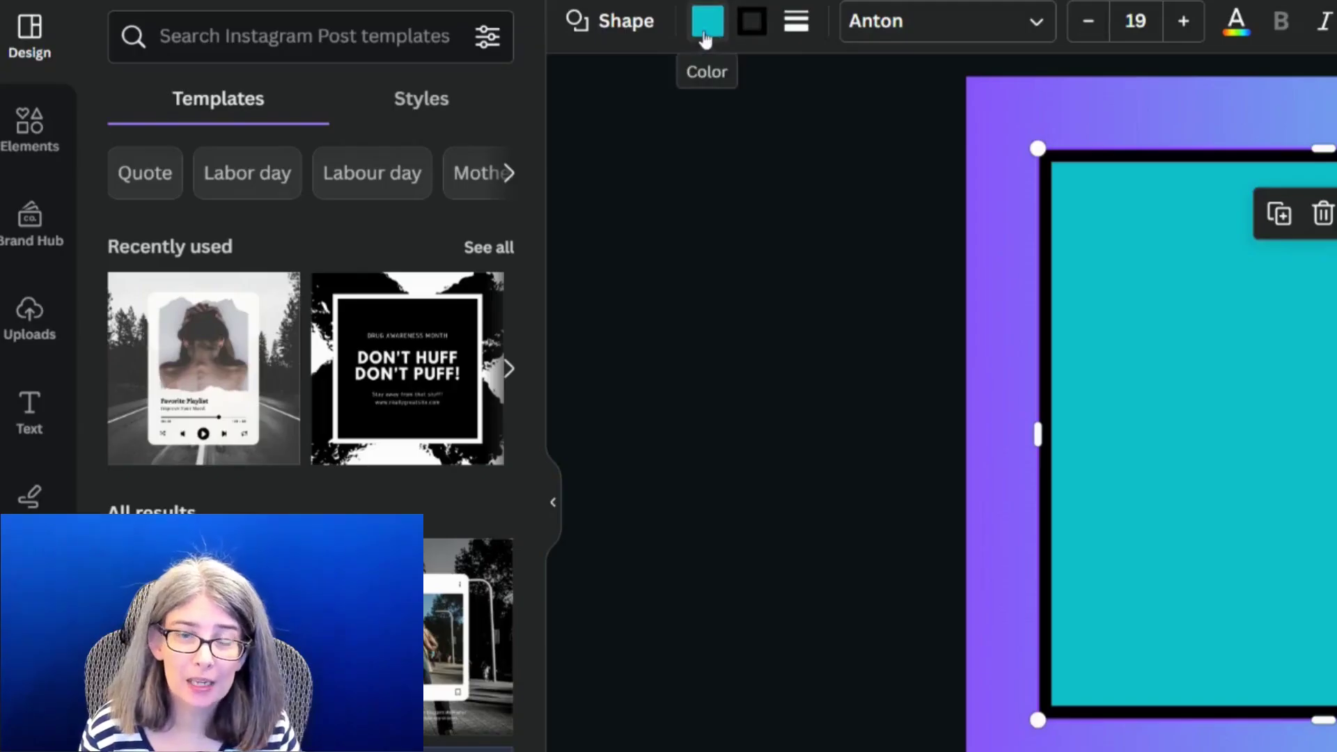
Step: Set the teal copy's fill to No color so only its black border remains, then deselect
click(706, 36)
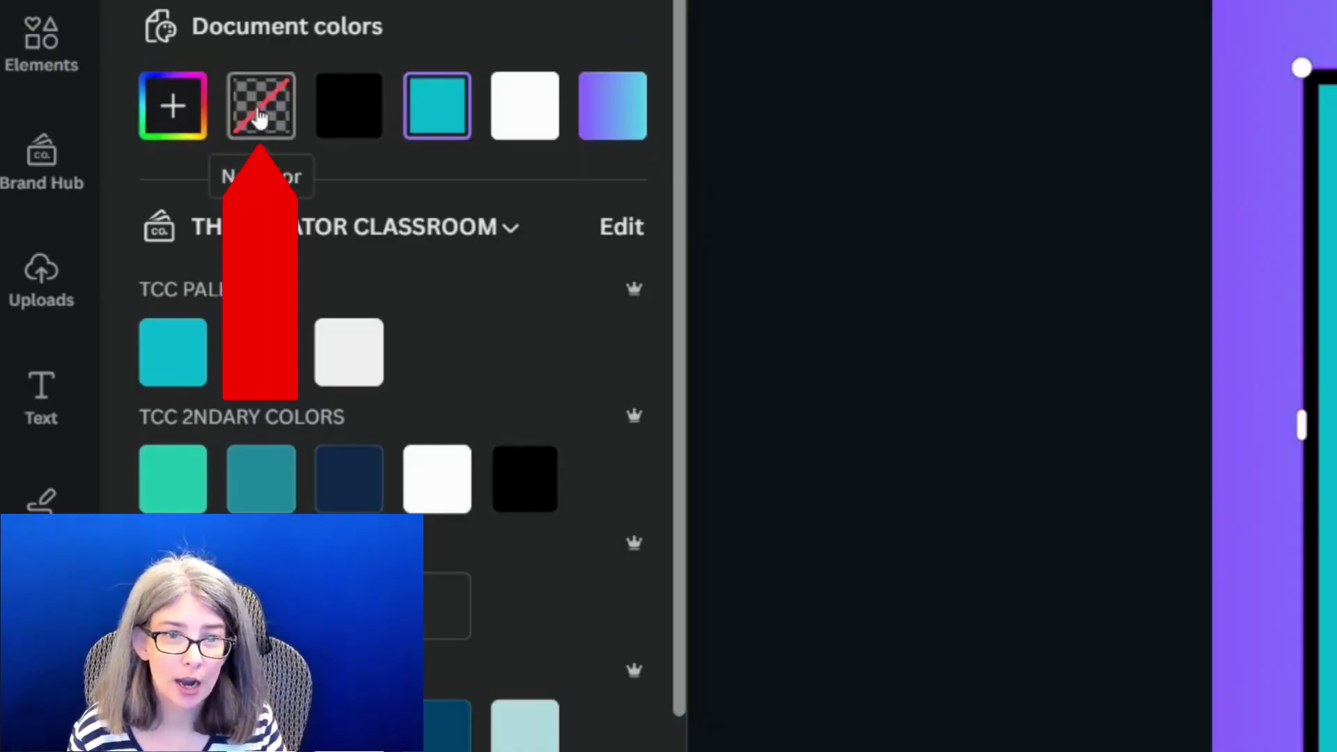
click(259, 118)
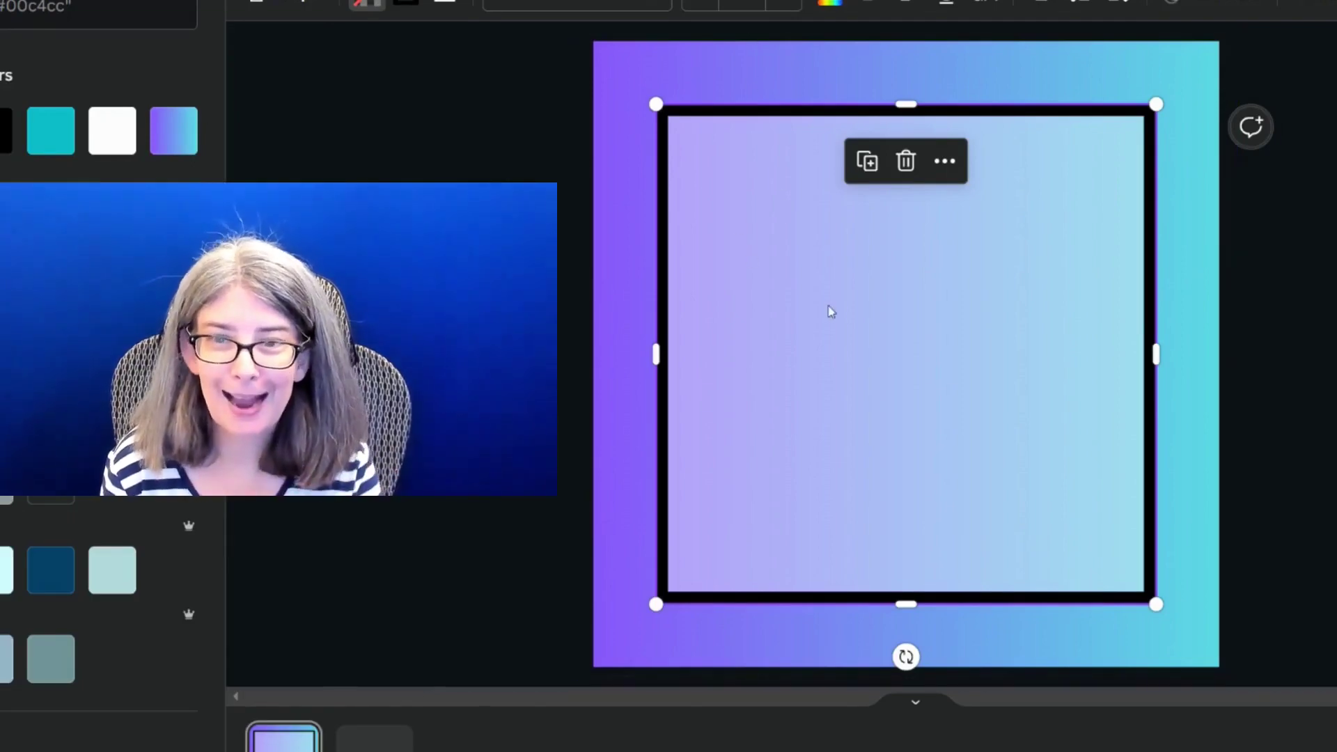
key(Escape)
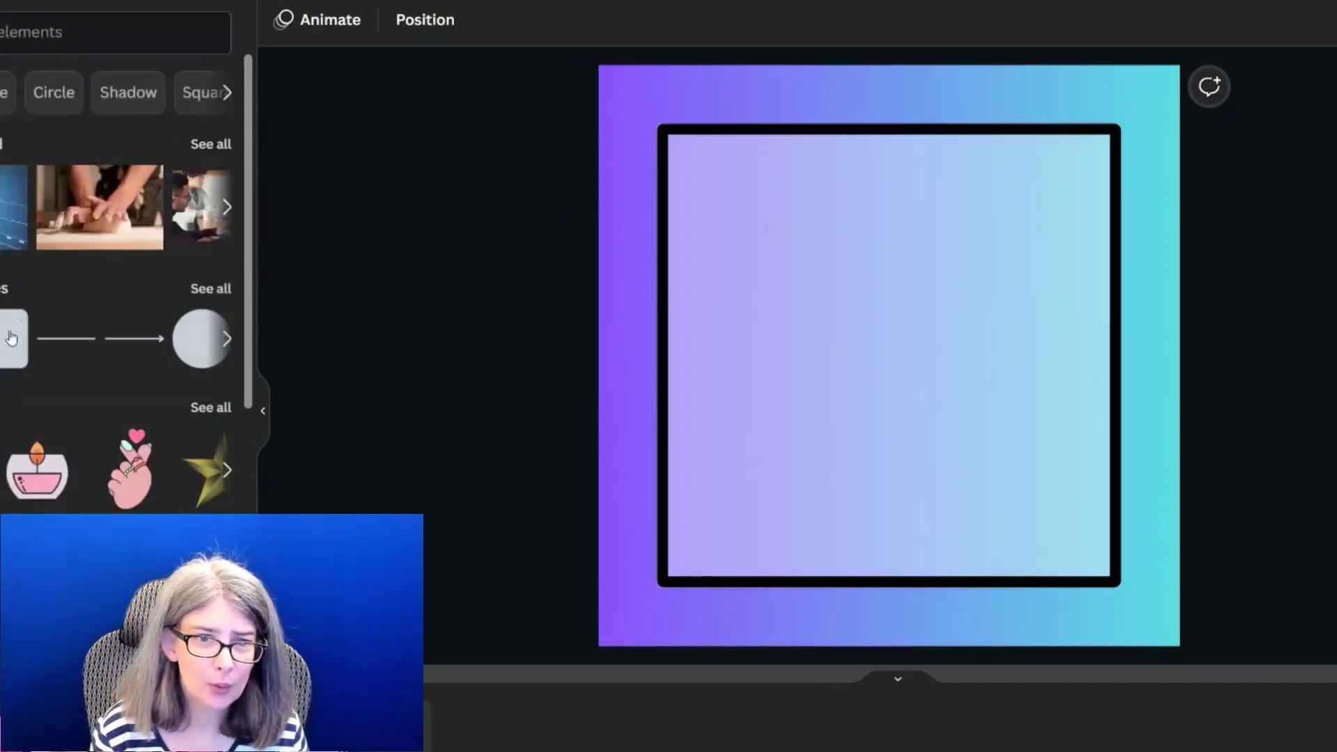
Step: Search elements for 'color' and add the rainbow-stripe photo from the Photos results
click(43, 28)
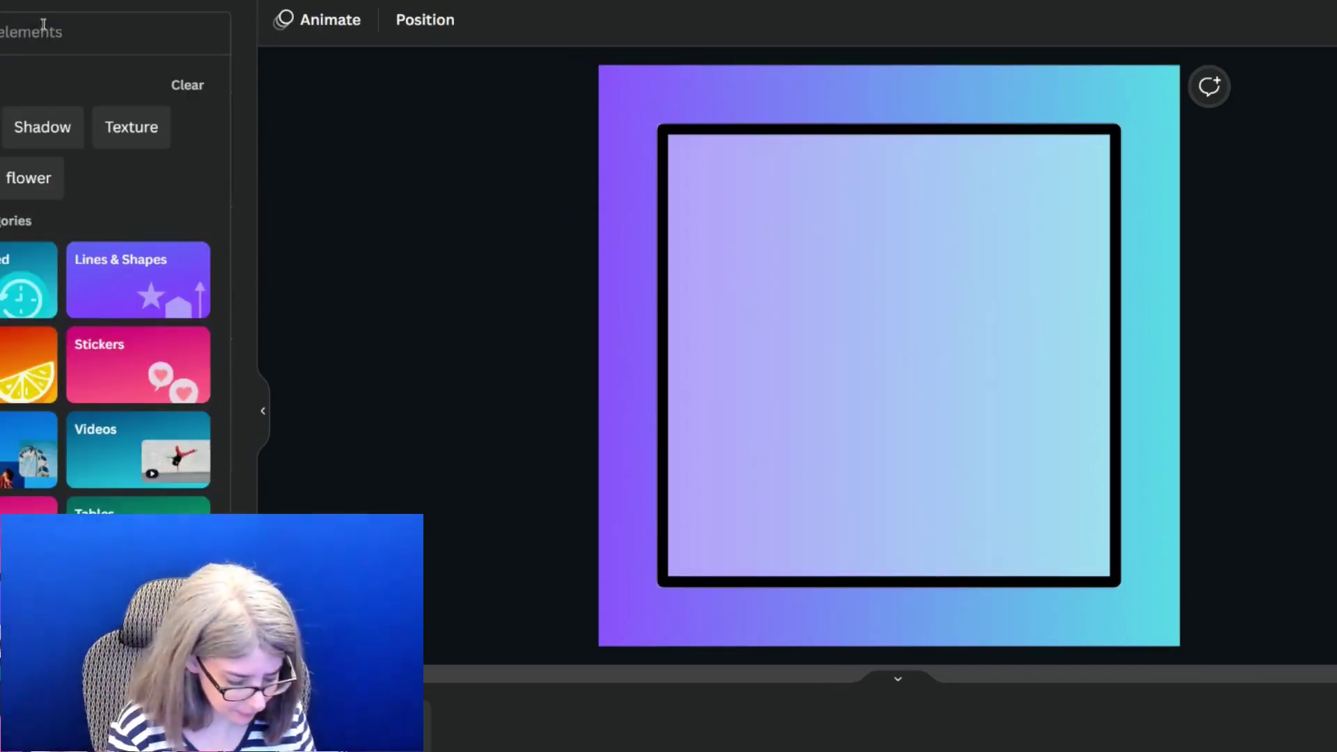
text(color)
key(Return)
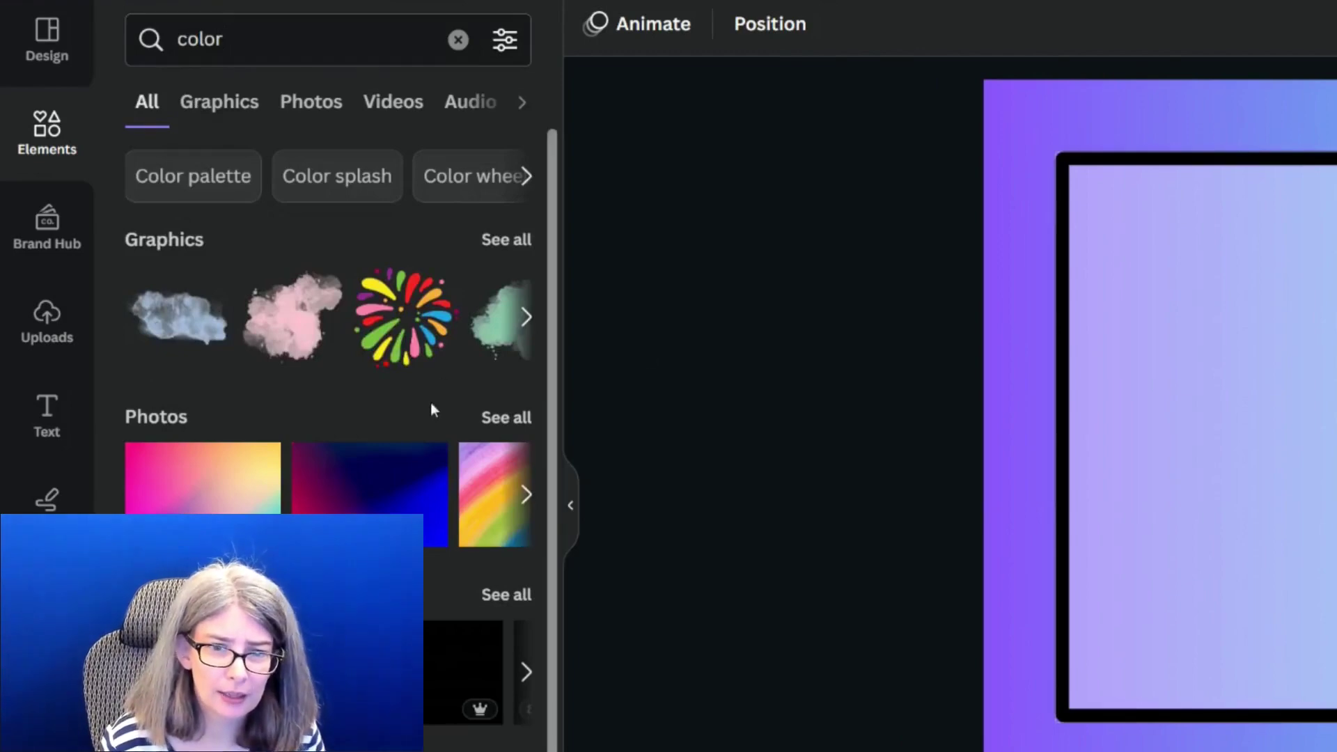
click(500, 422)
scroll(501, 421, down, 2)
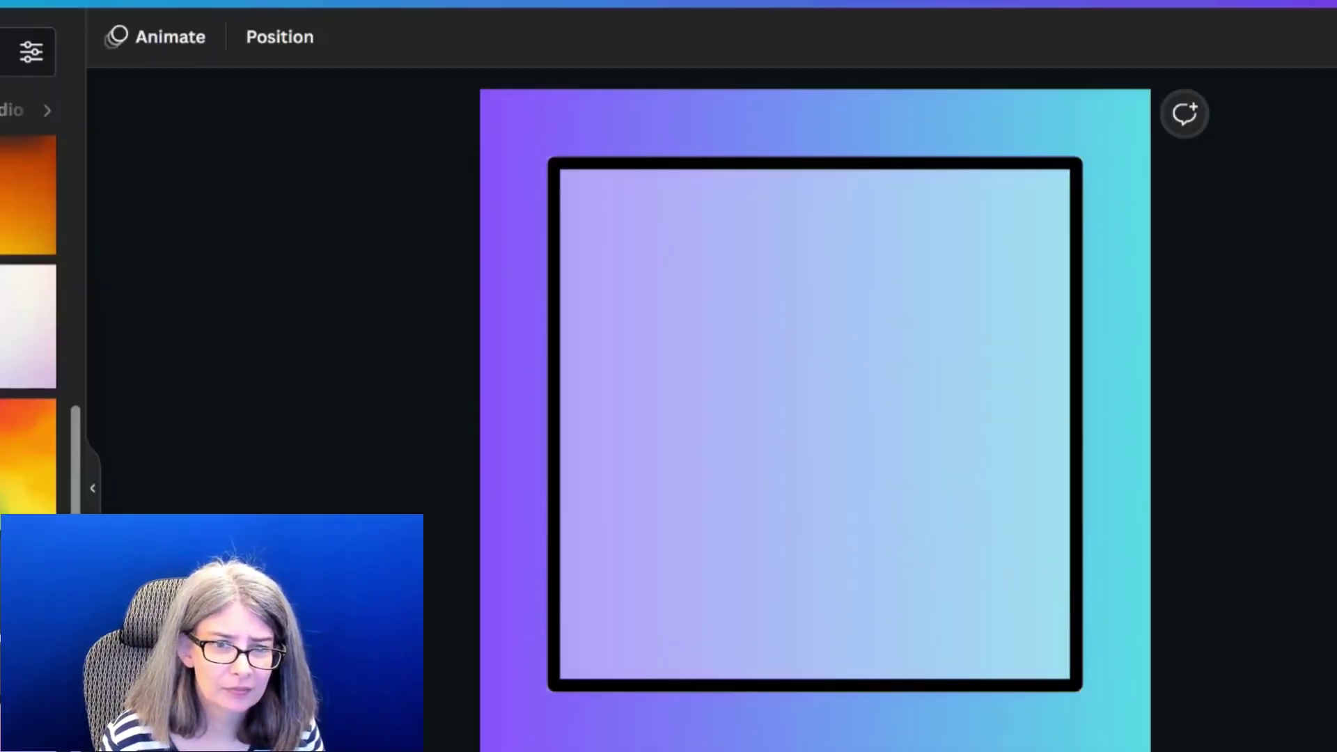
click(28, 327)
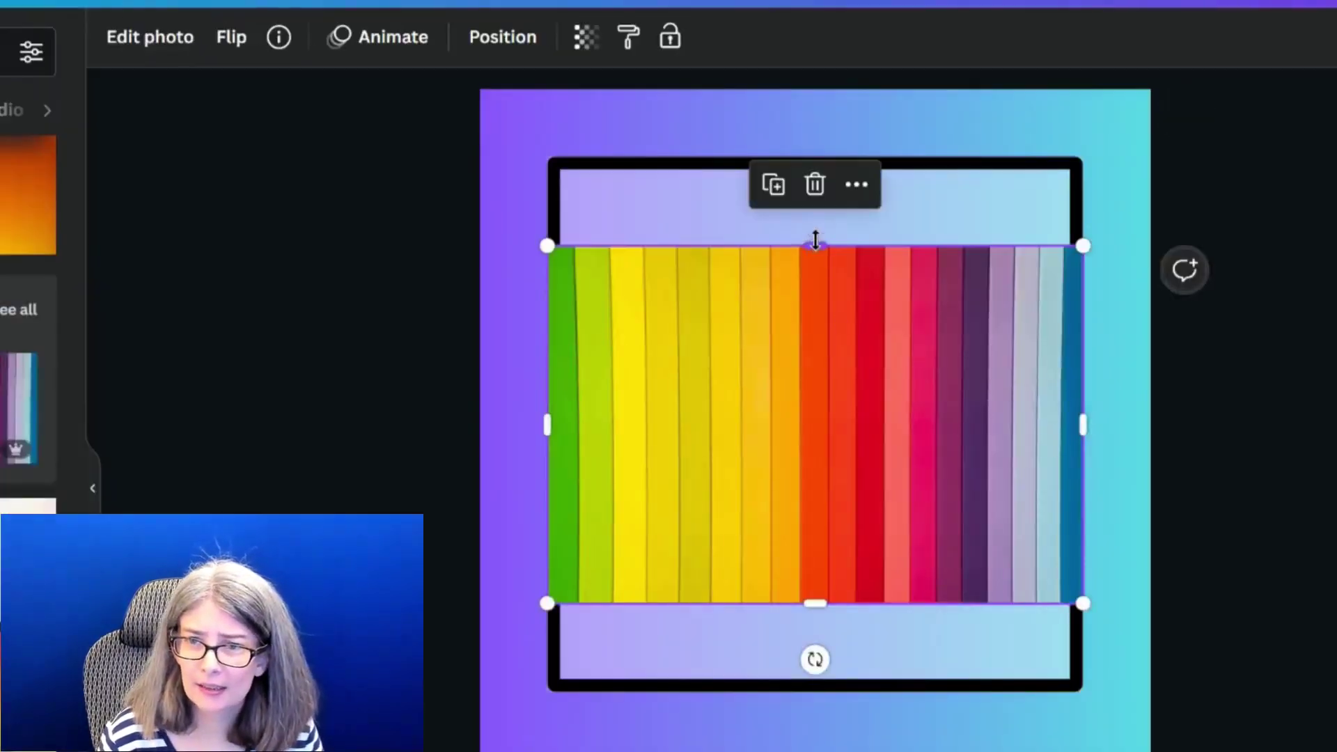
Step: Fade the rainbow-stripe photo to about 15 transparency
click(583, 38)
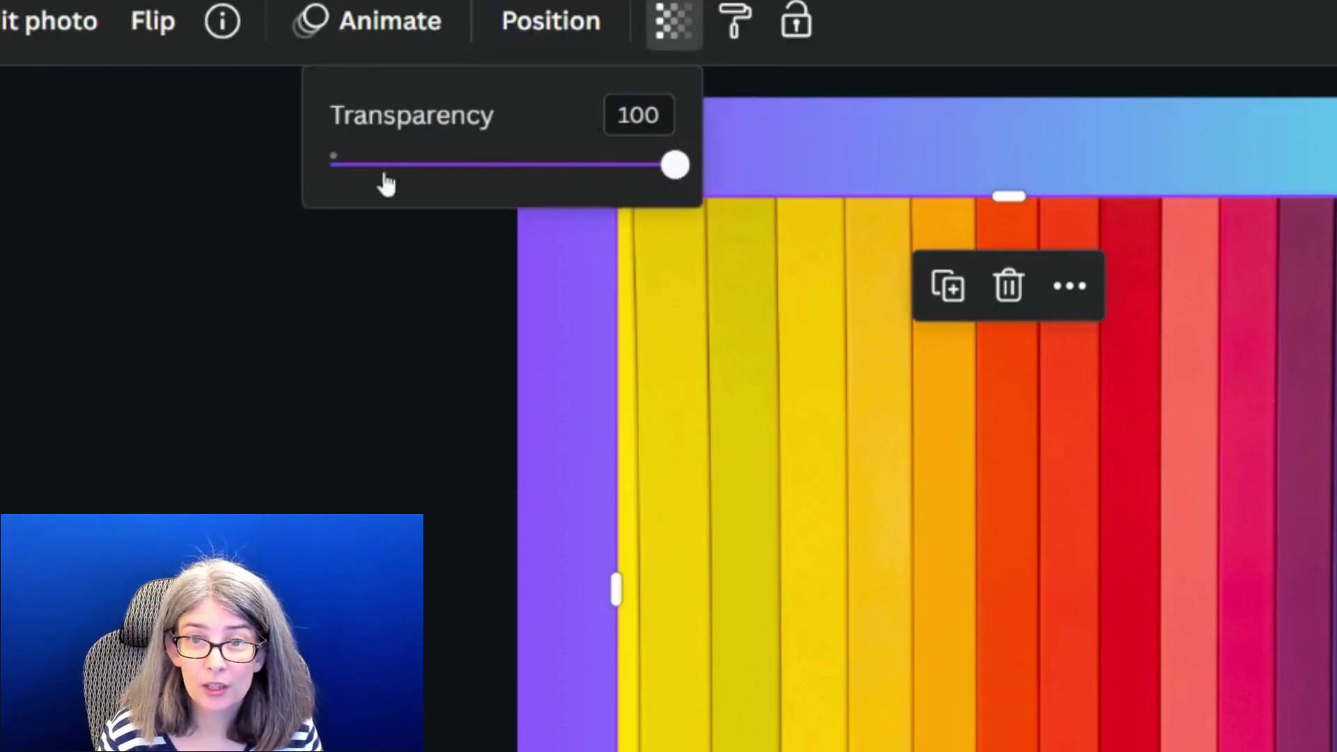
drag(388, 165, 380, 164)
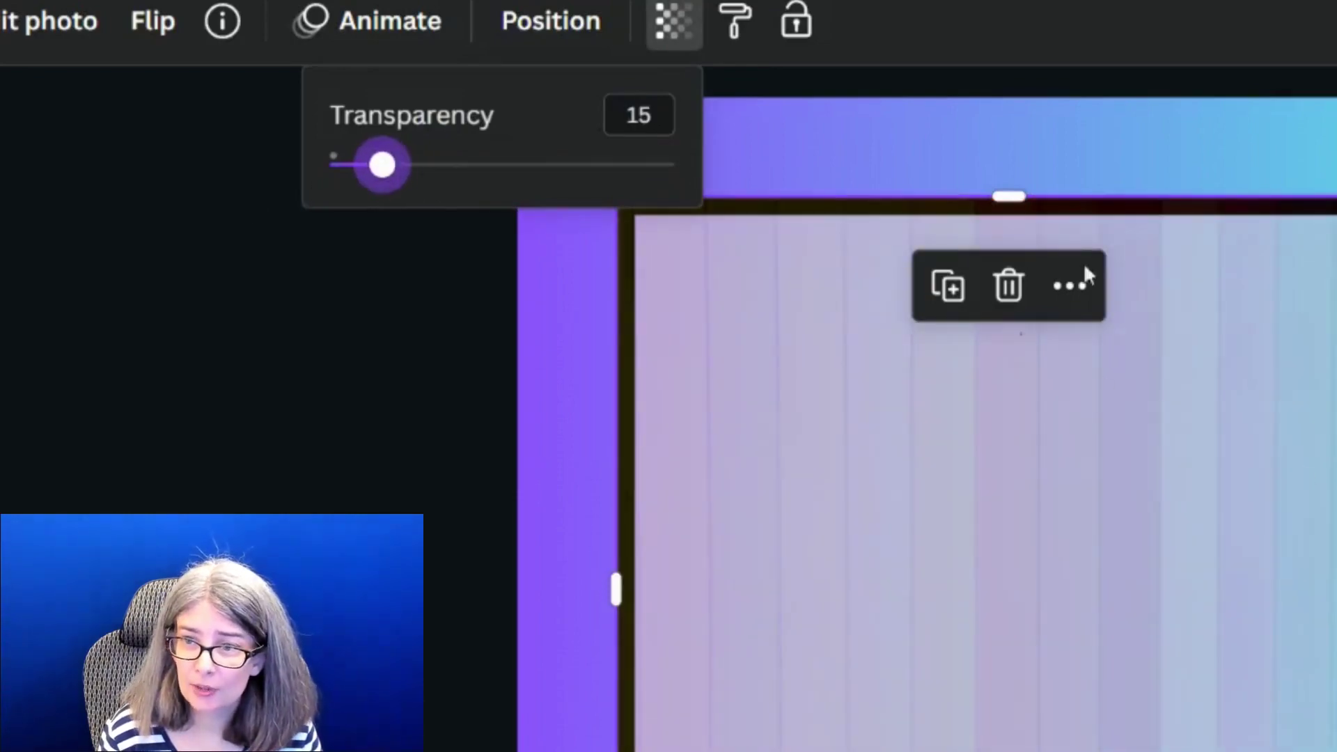
key(Escape)
key(Escape)
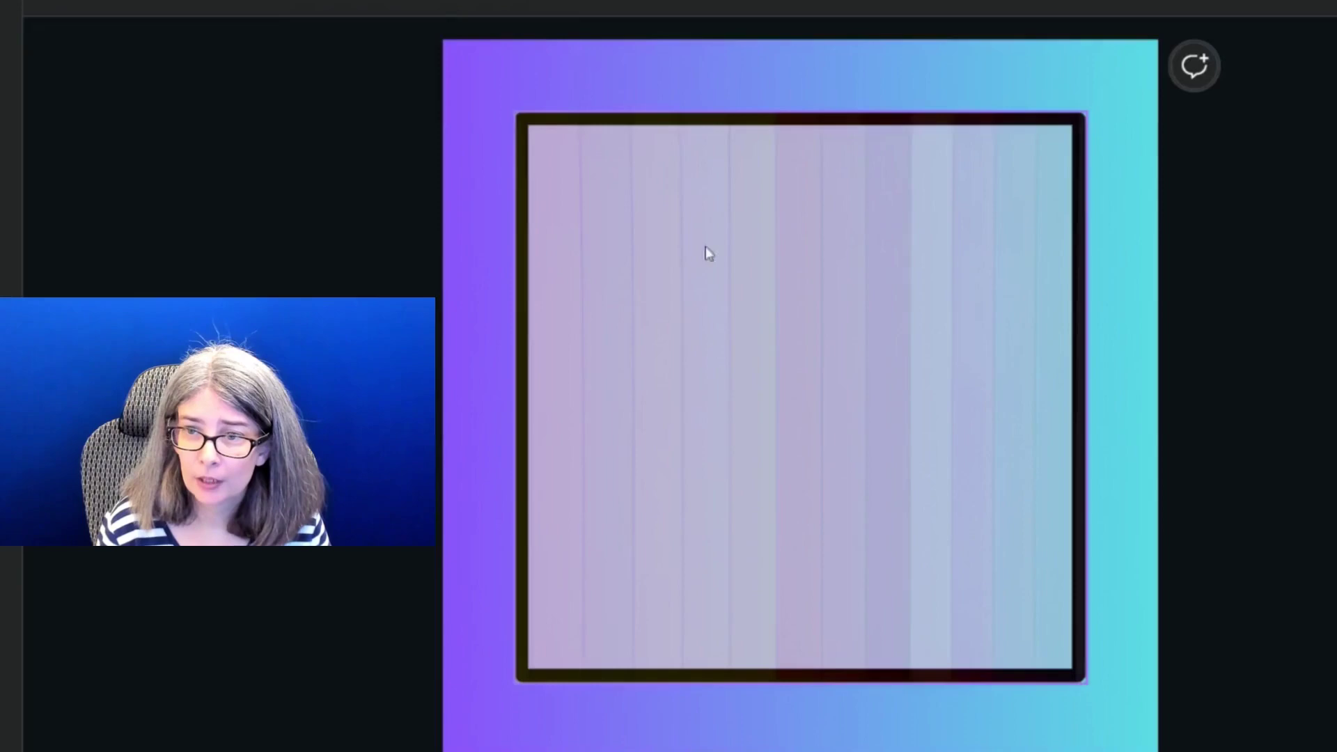
click(986, 496)
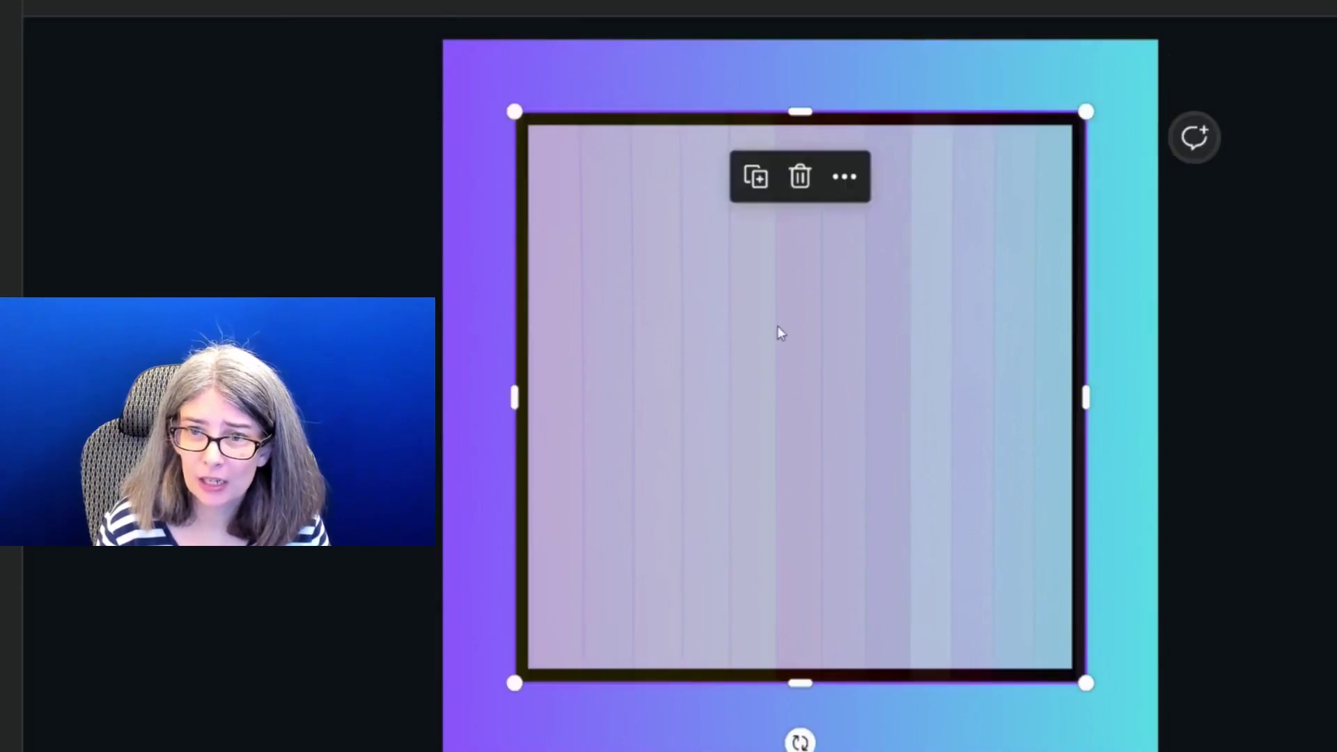
click(445, 340)
click(681, 326)
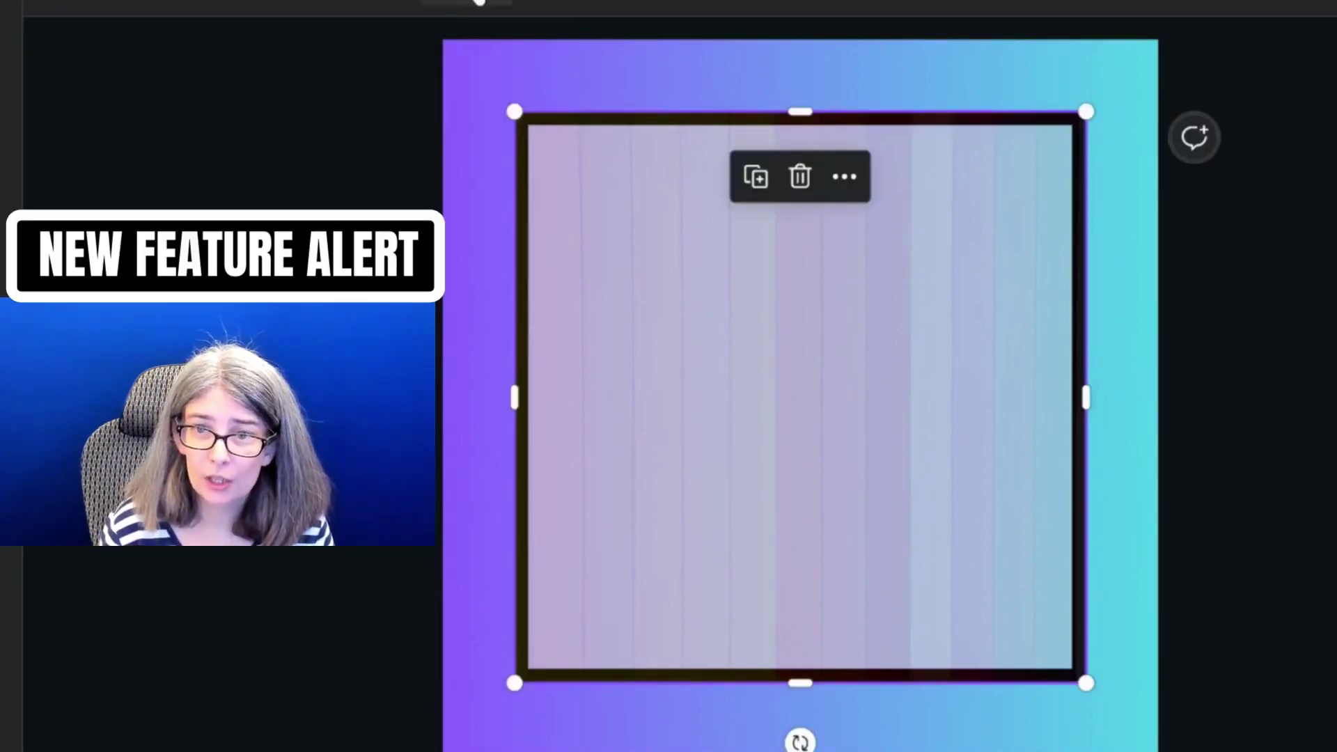
Step: In the Layers list, move the faded rainbow photo beneath the black-bordered square
click(491, 1)
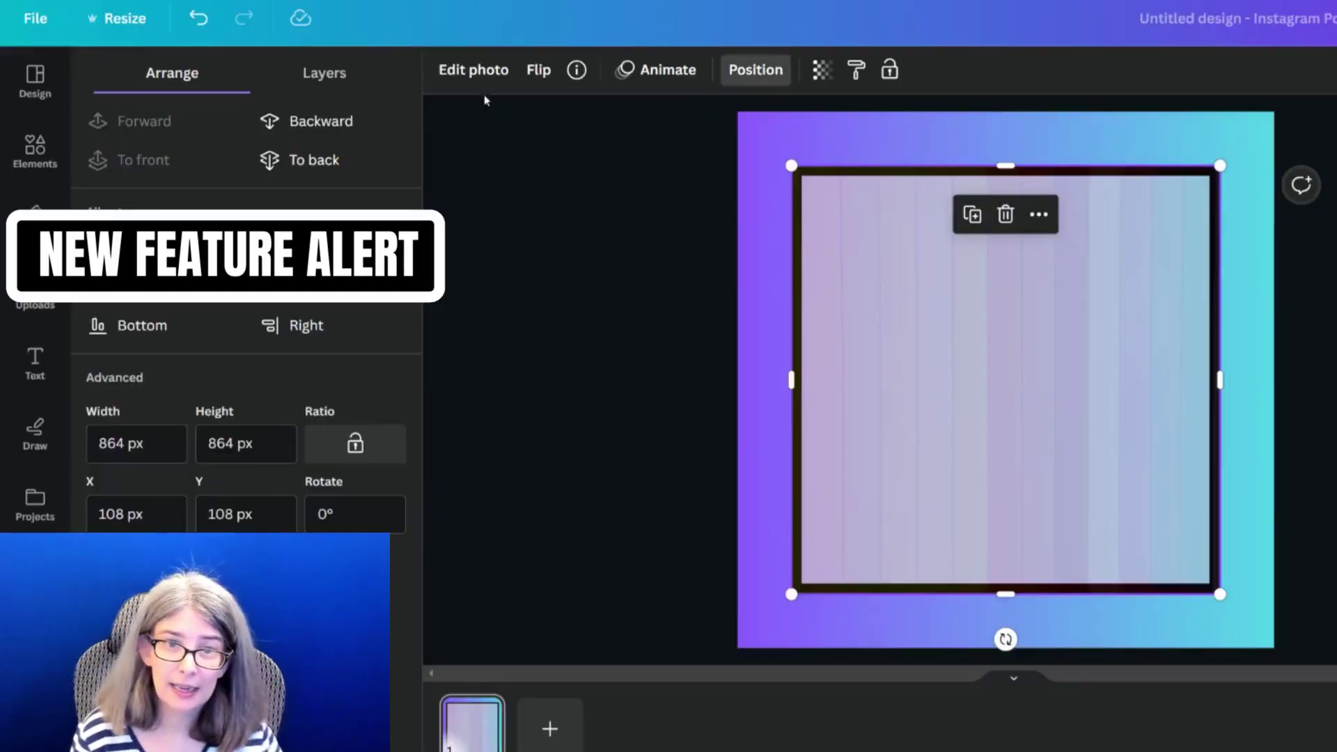
click(306, 80)
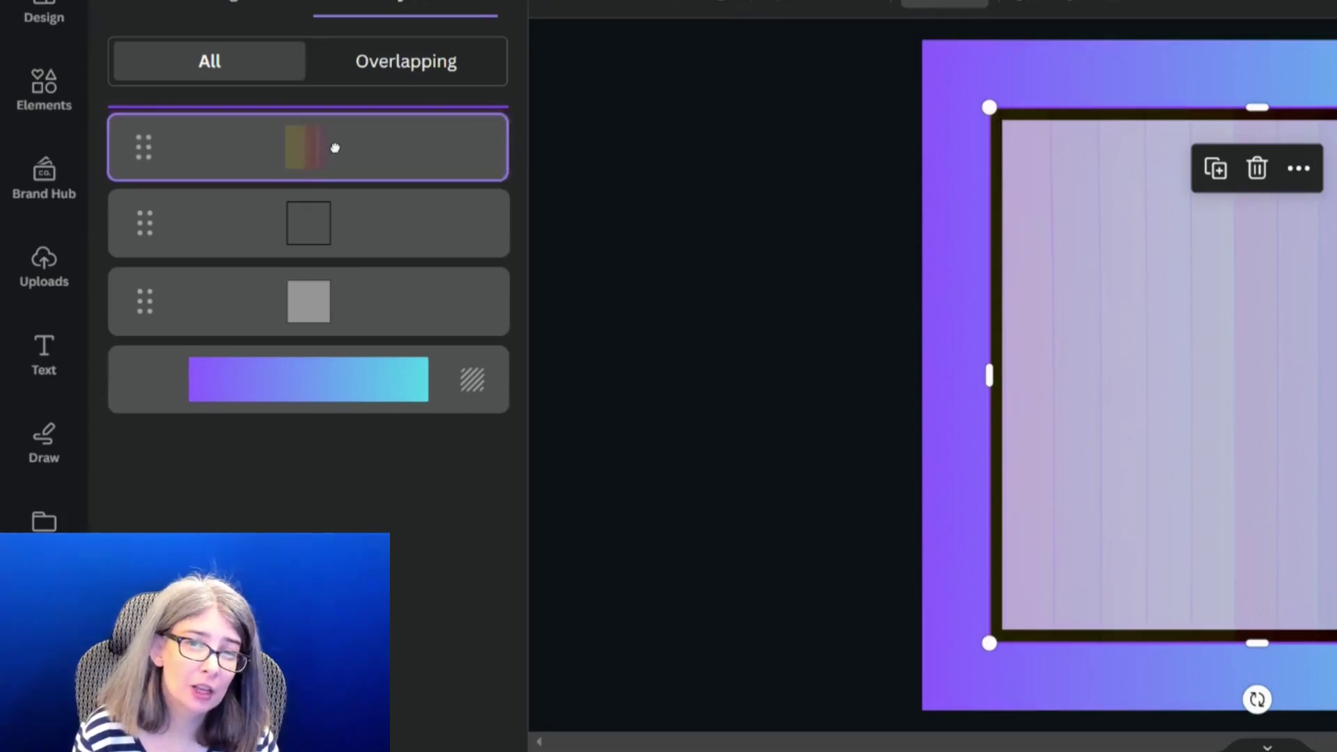
drag(335, 148, 355, 259)
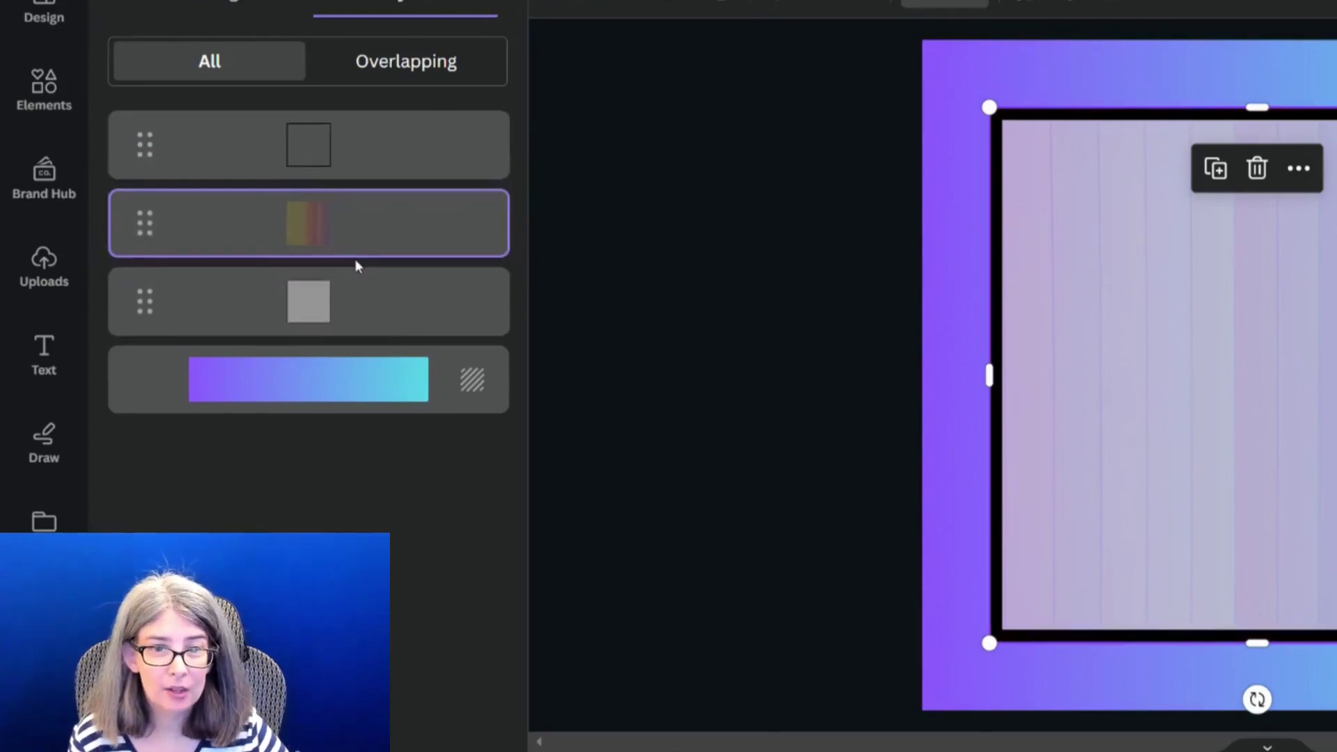
click(360, 155)
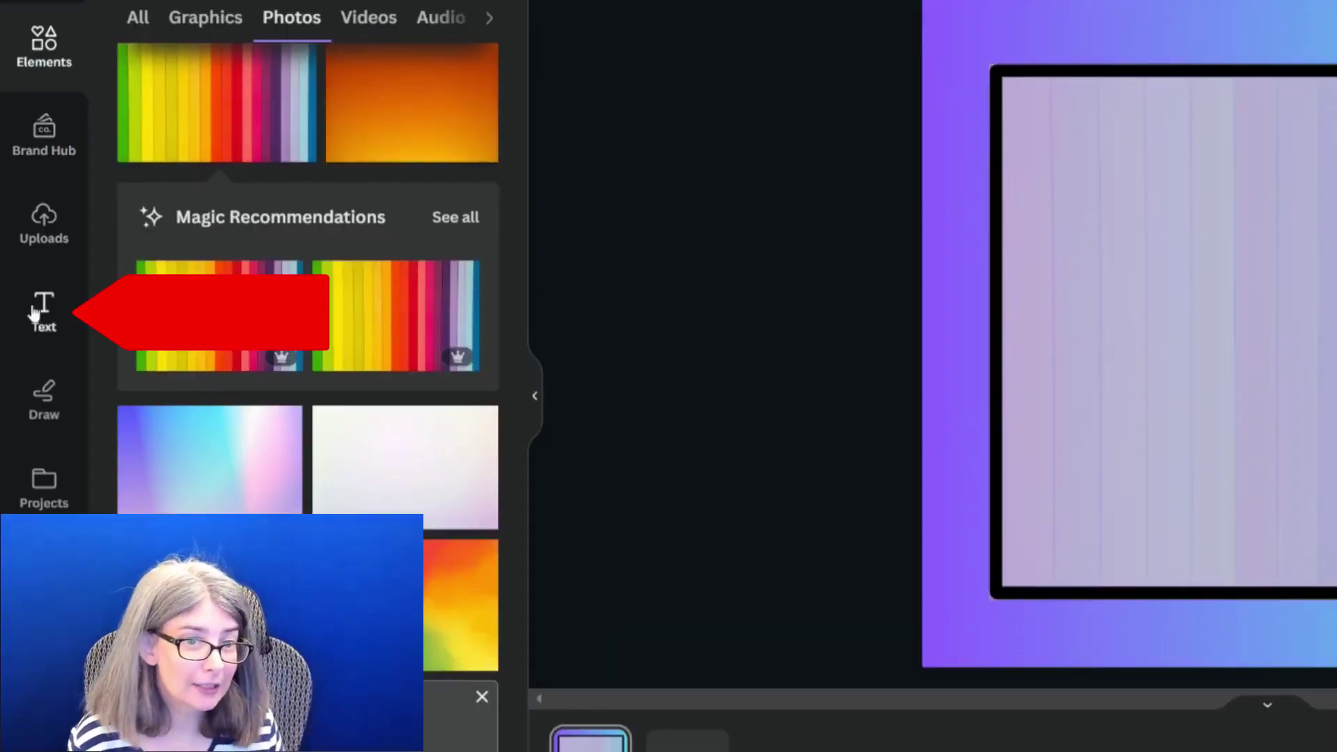
Step: Search text templates for 'quote' and add the "Who needs a boyfriend" quote template
click(42, 311)
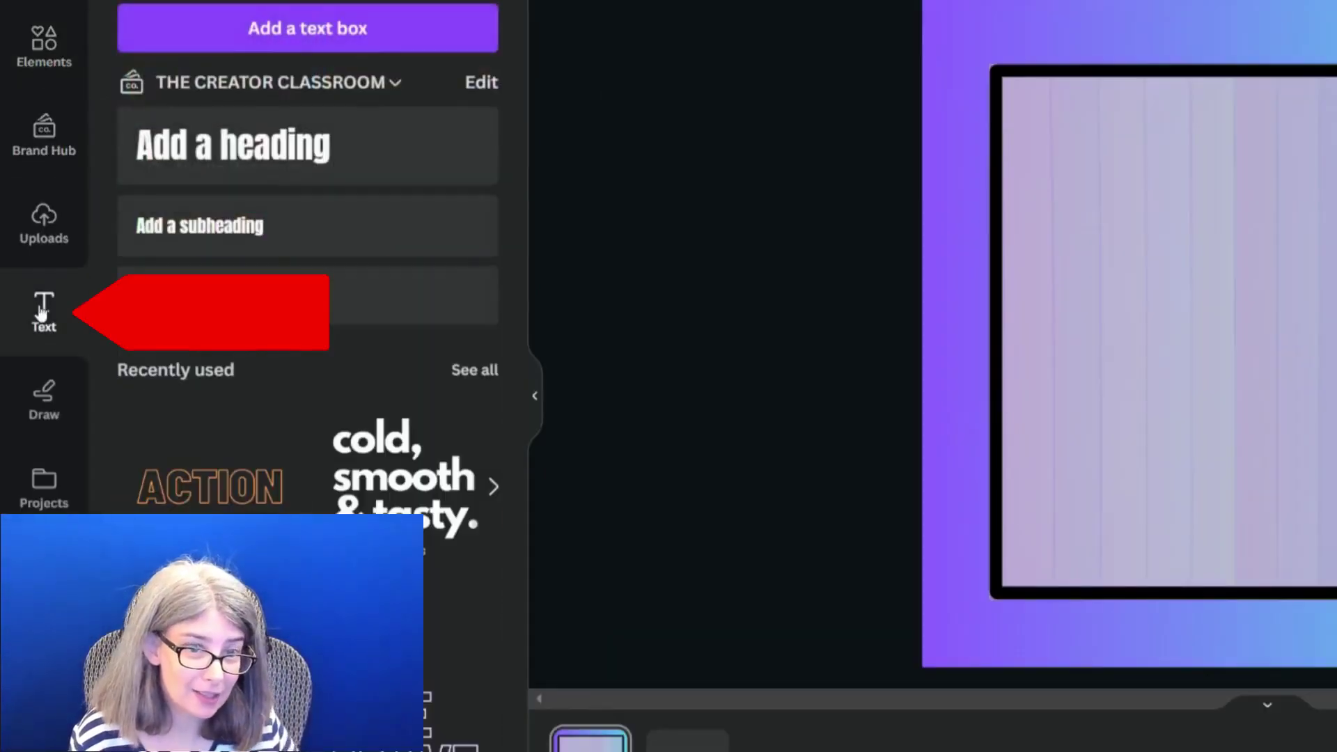
click(206, 30)
text(quote)
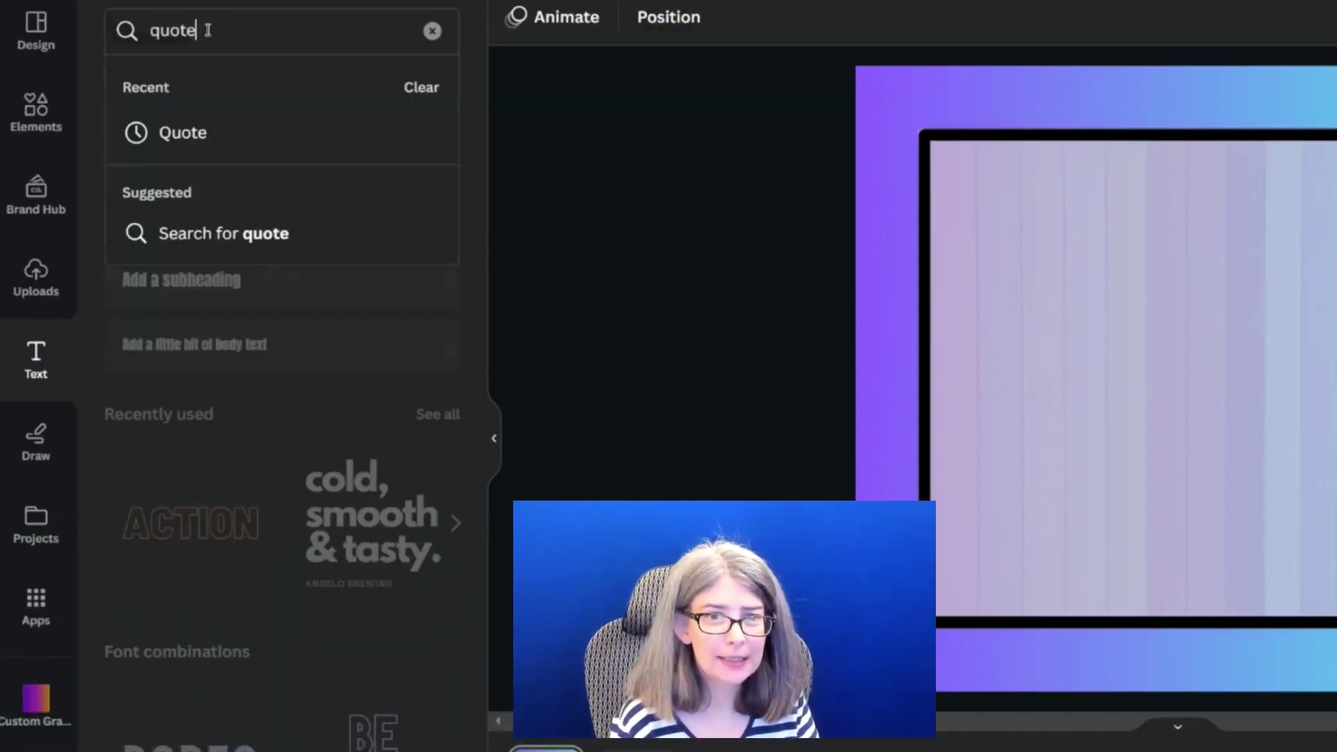
key(Return)
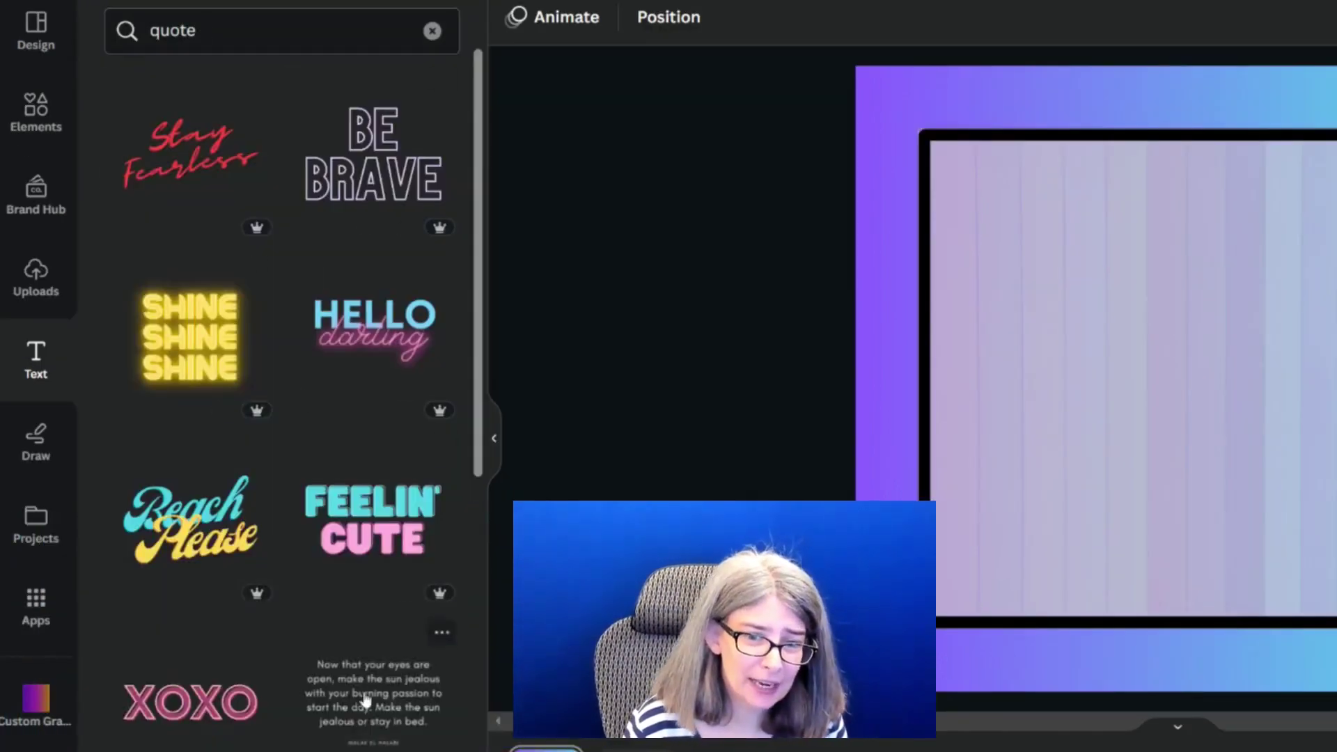
scroll(365, 699, down, 5)
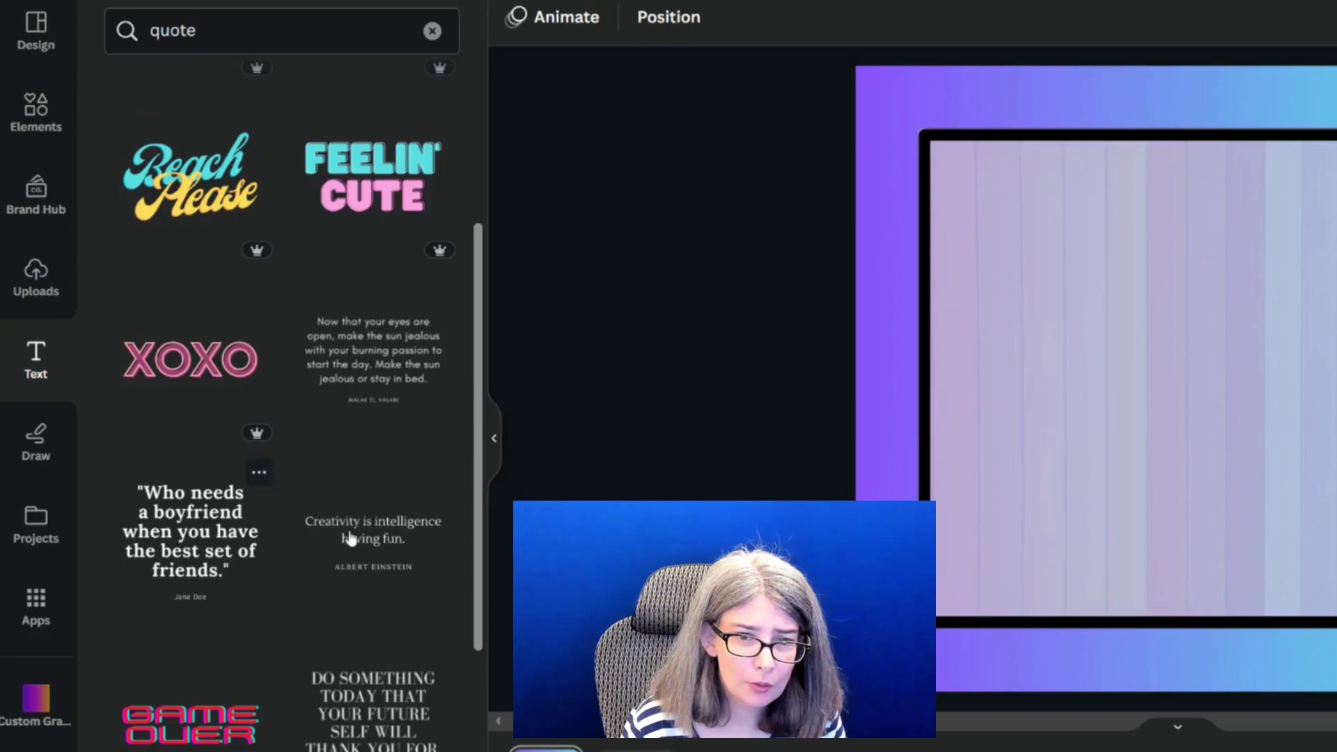
click(261, 549)
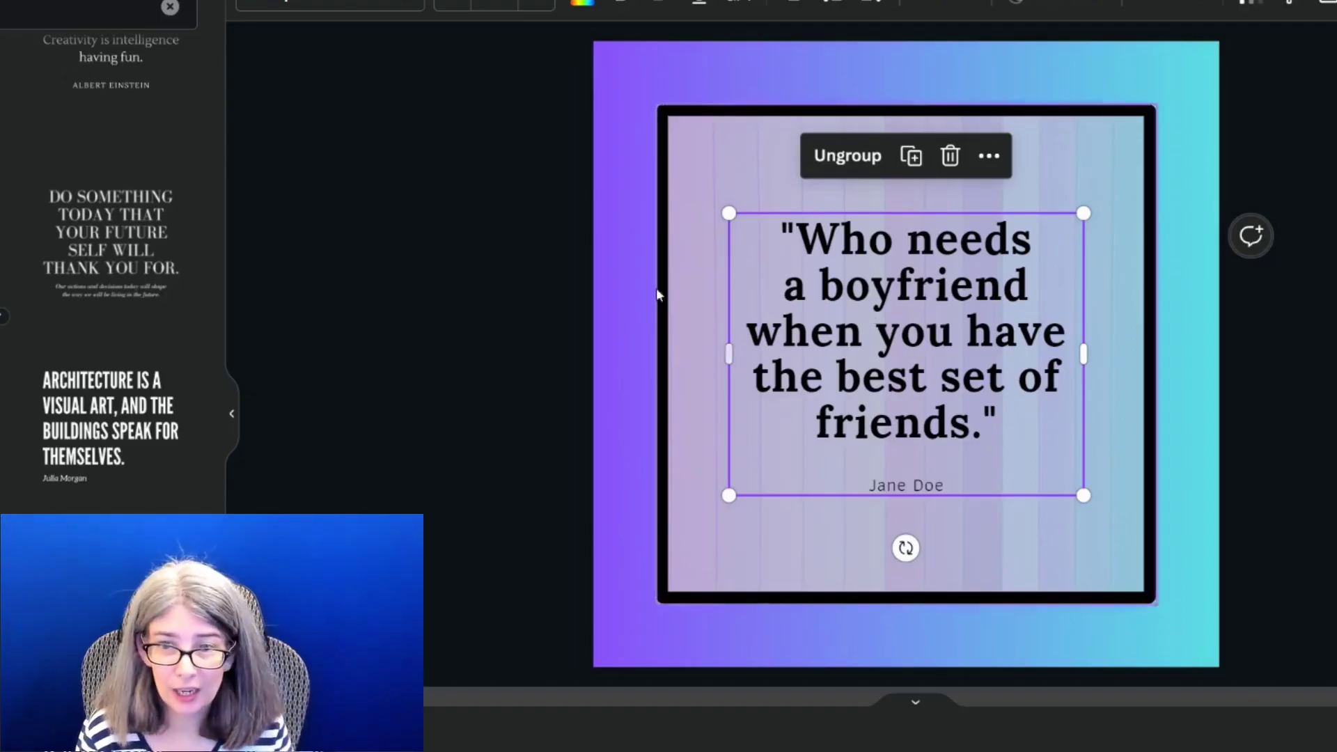
Step: Ungroup the template, change the quote to "Every expert was once a beginner.", left-align, enlarge and raise it
click(843, 158)
click(348, 273)
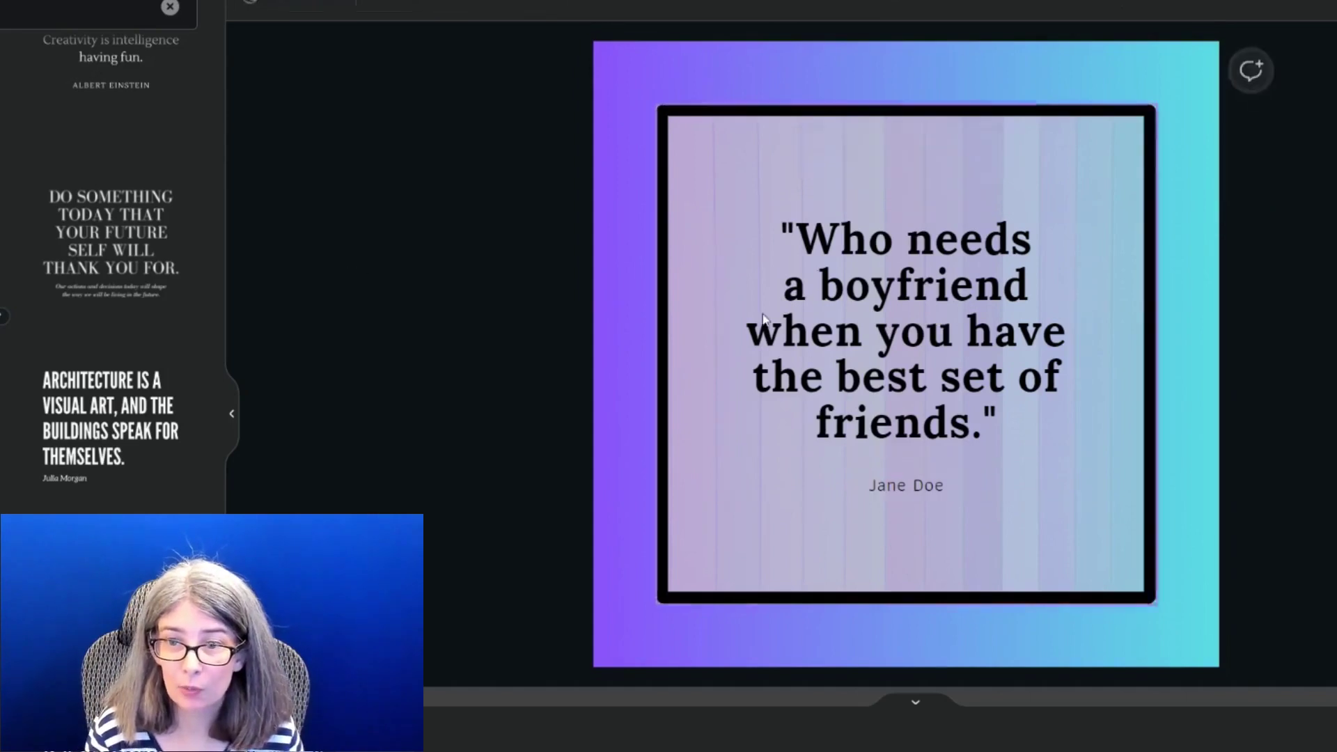
click(905, 330)
click(905, 331)
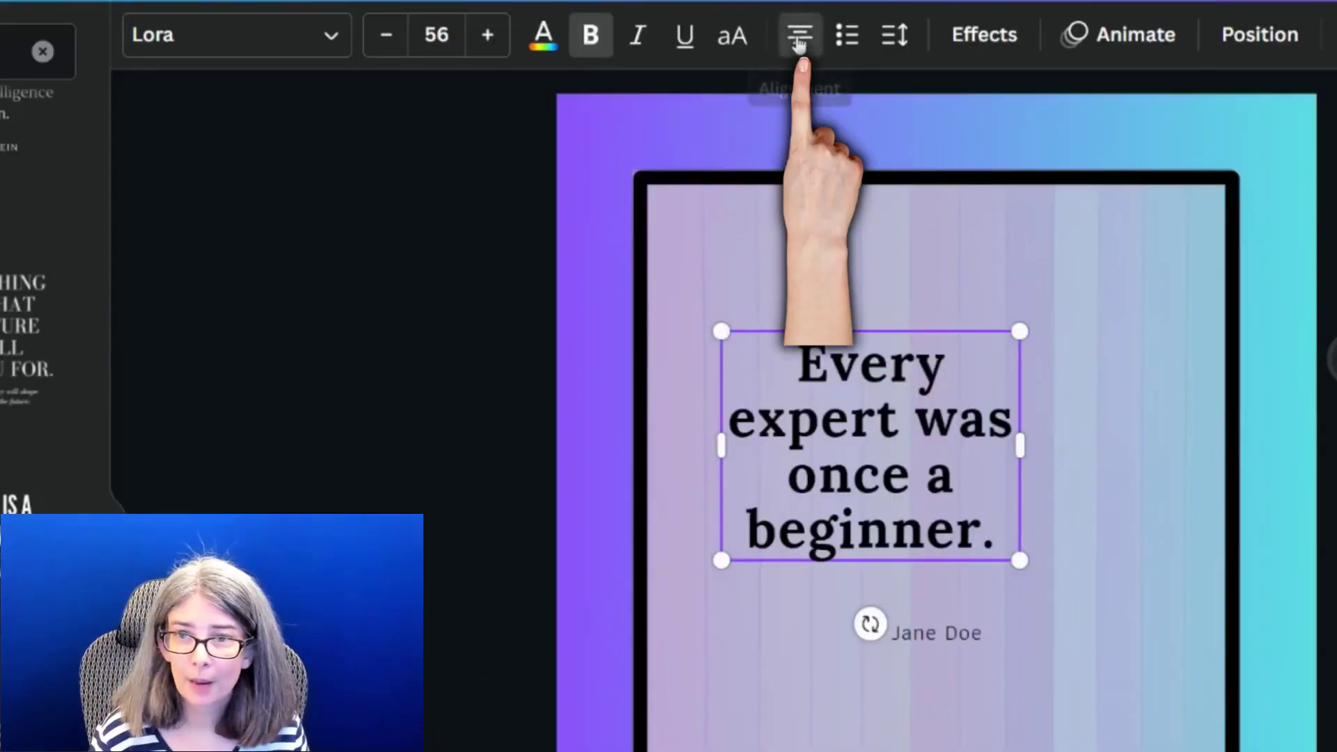
click(798, 36)
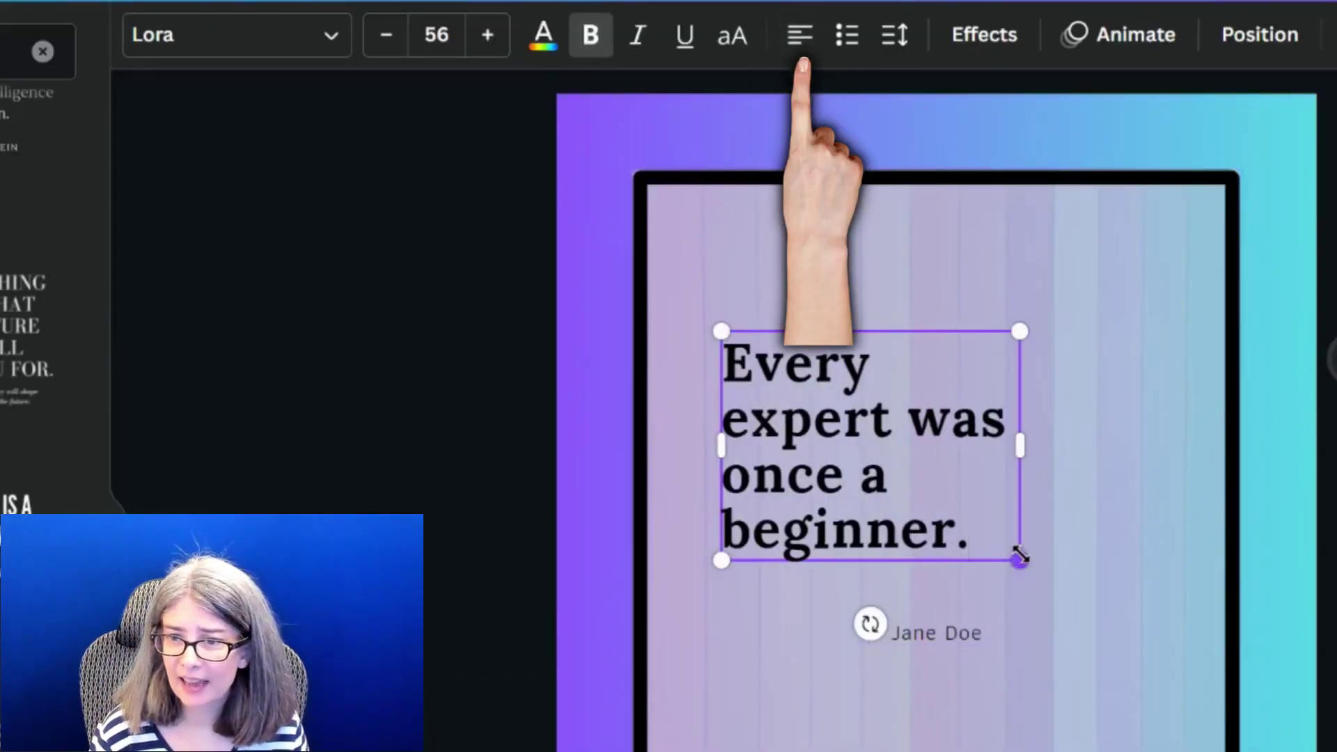
drag(1020, 557, 1162, 669)
drag(914, 346, 893, 231)
Step: Download the quote design as a PNG from the Share menu
click(963, 634)
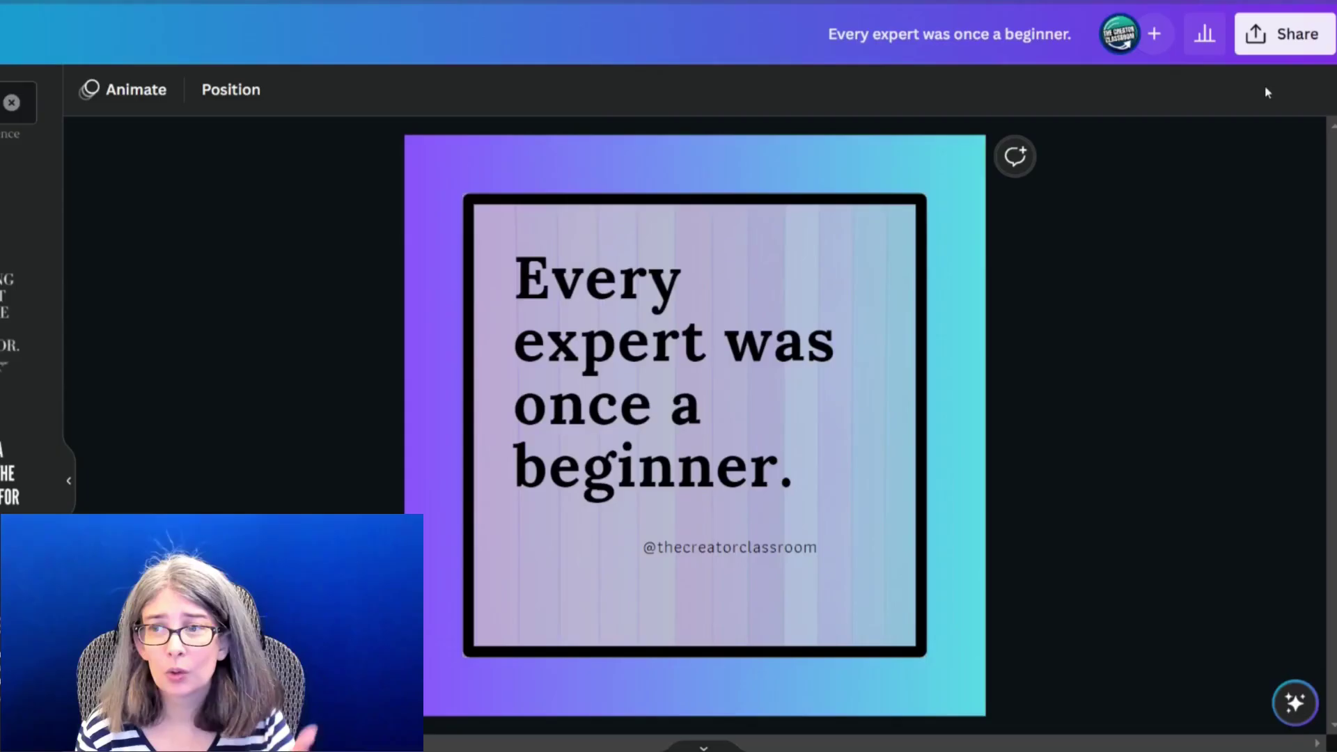
click(1284, 33)
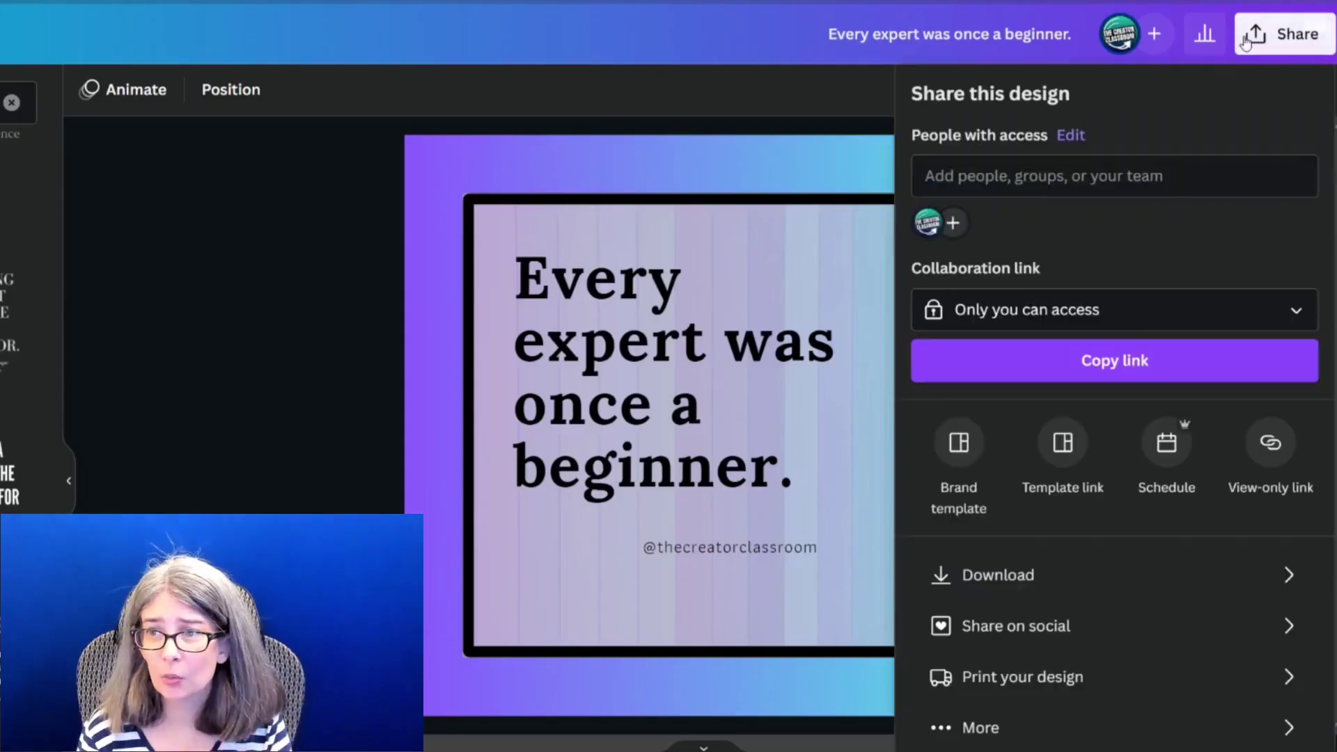
click(1047, 564)
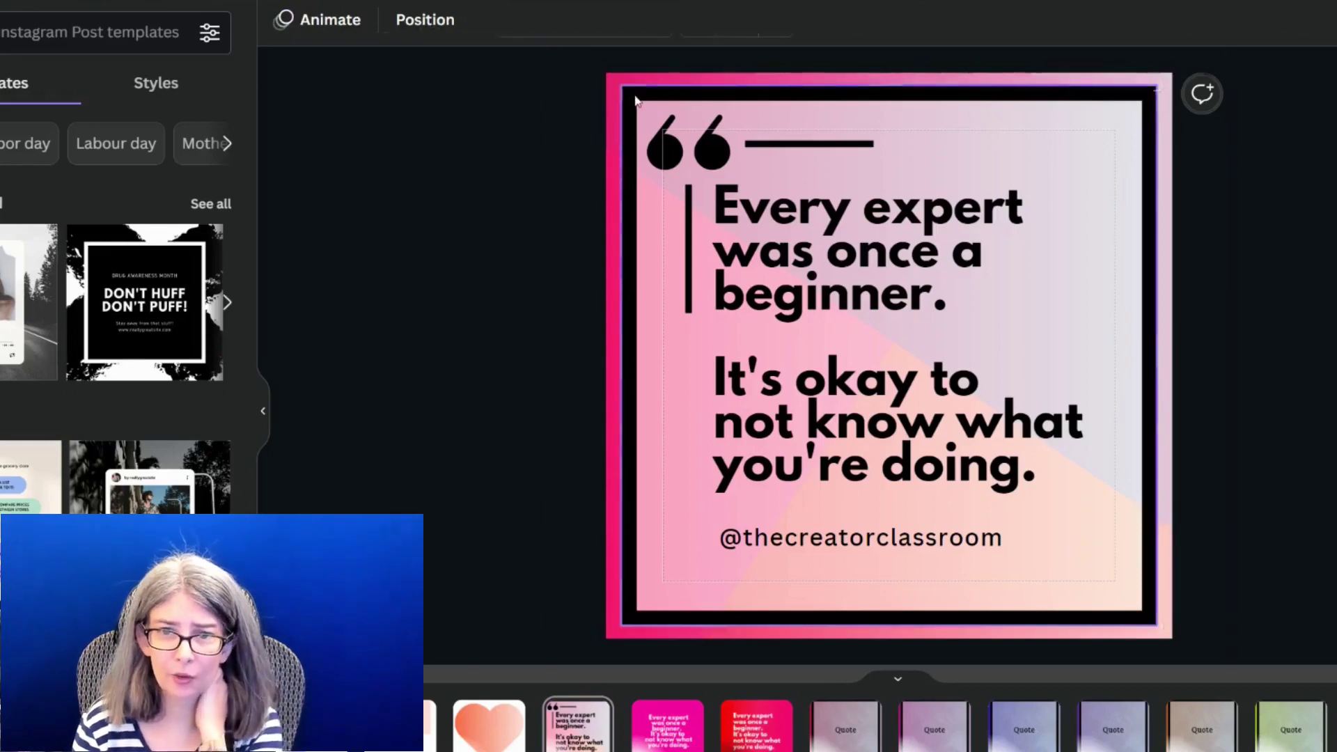
click(635, 105)
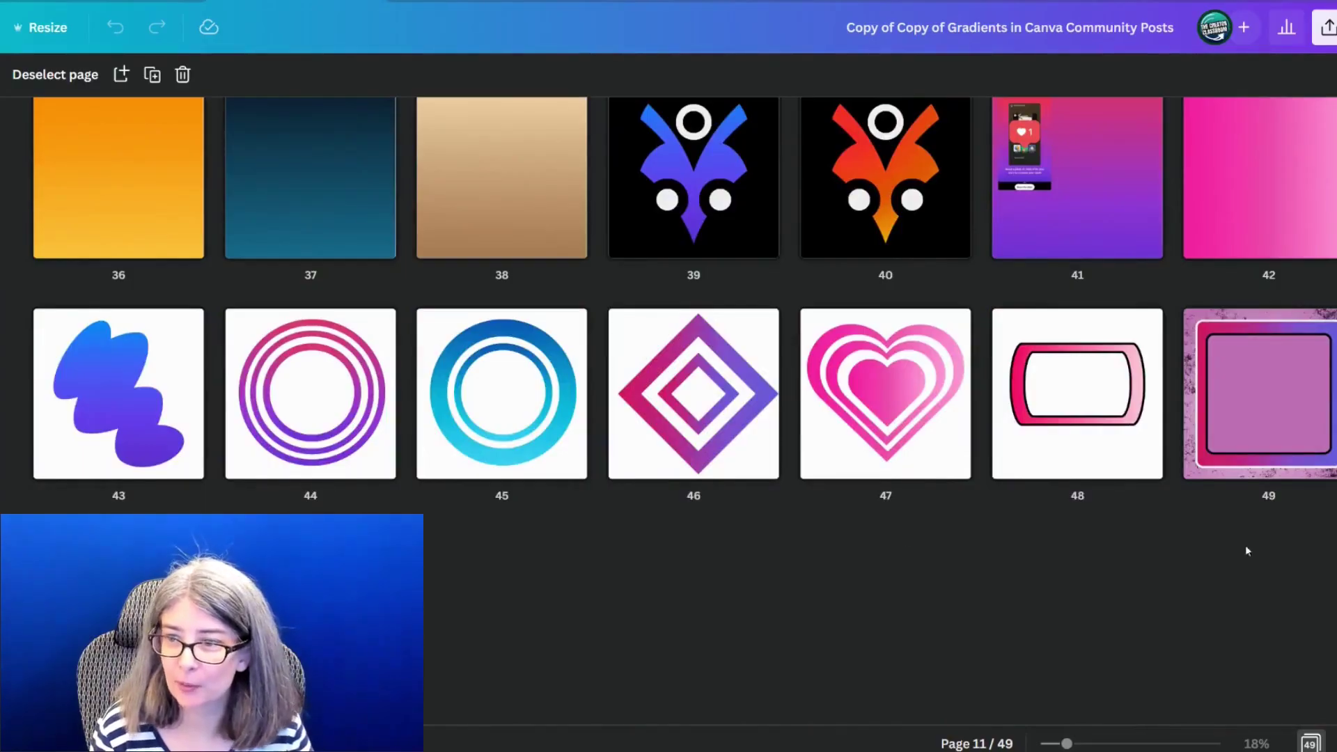
Step: On page 49, set the rounded gradient frame's border weight to 0
click(1258, 450)
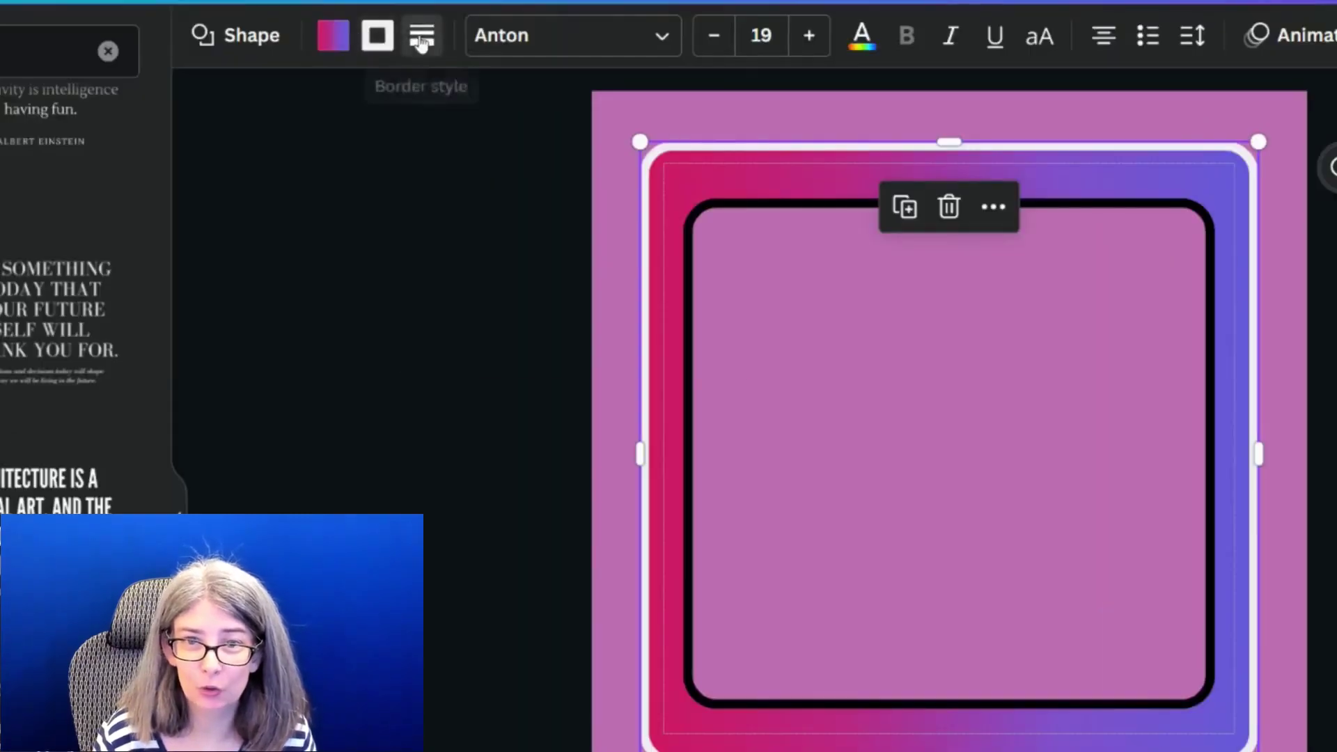
click(419, 33)
drag(467, 237, 365, 220)
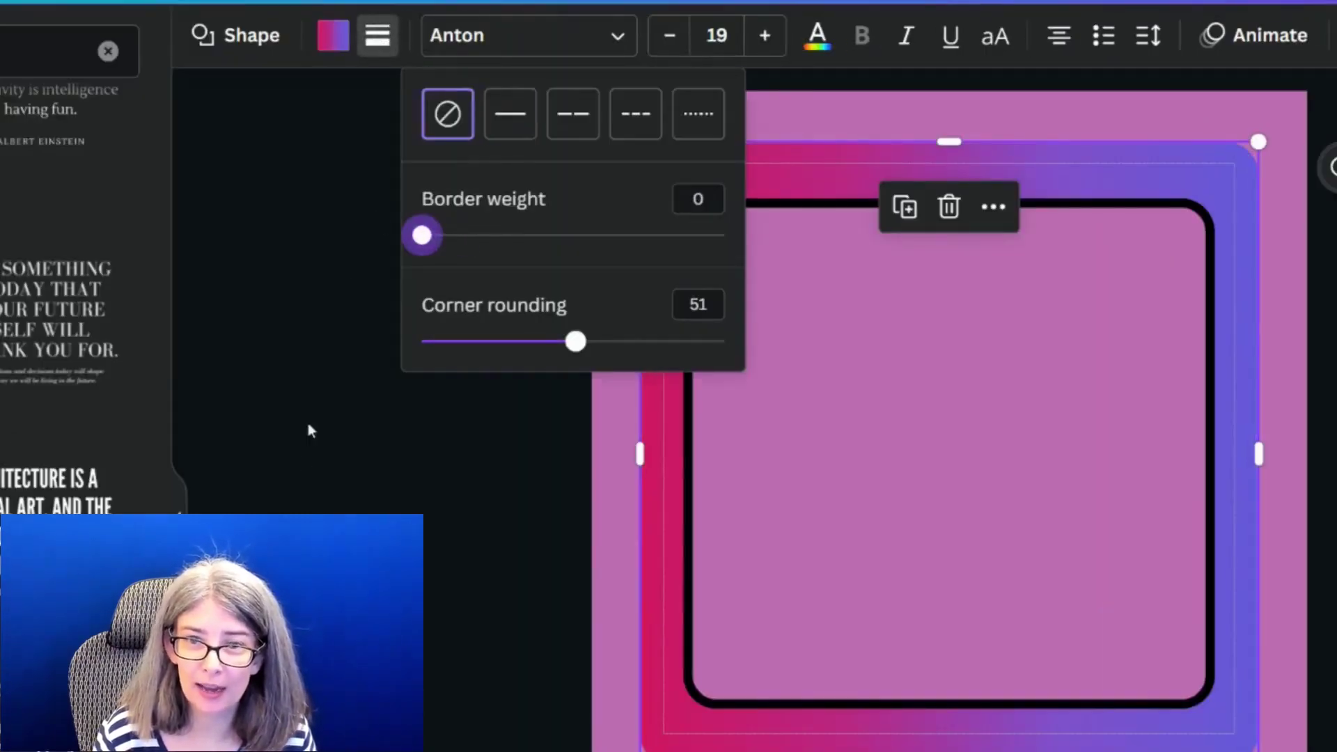
click(370, 468)
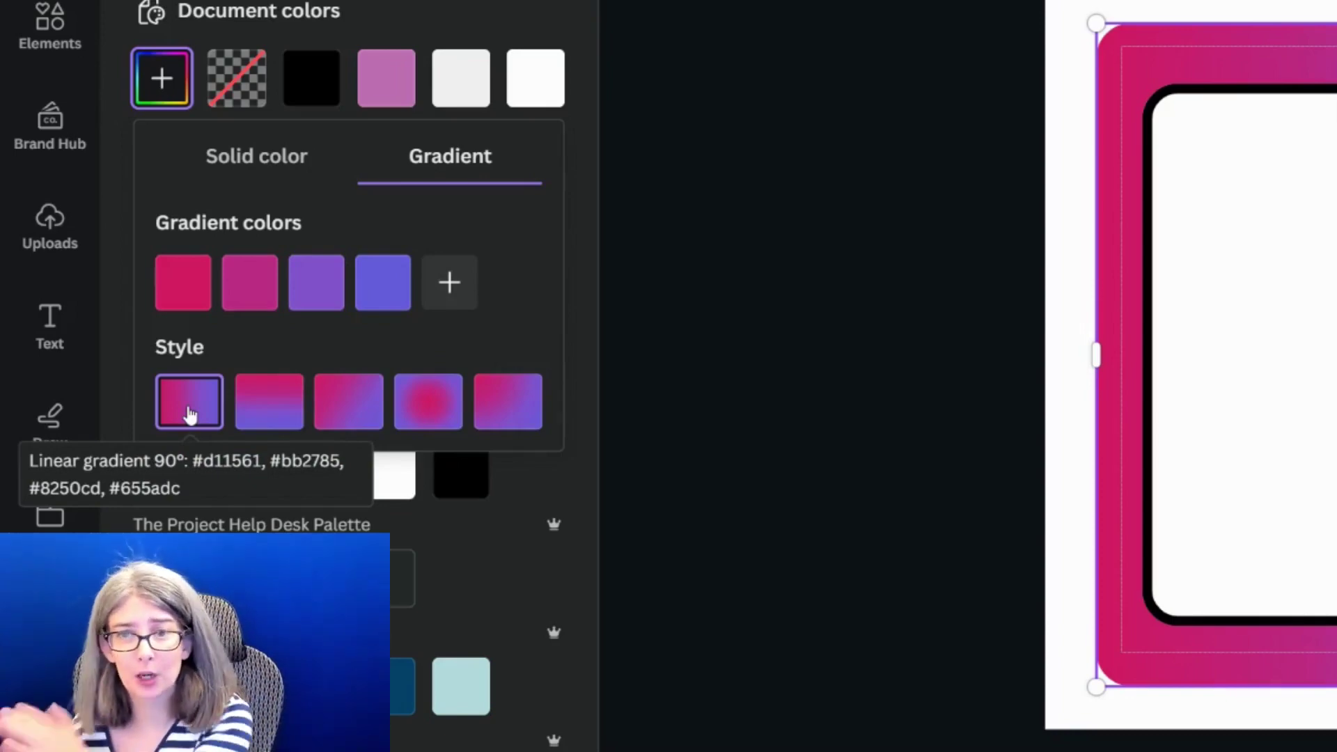
Step: Download only the current page 3, the gradient frame, as a PNG
click(707, 277)
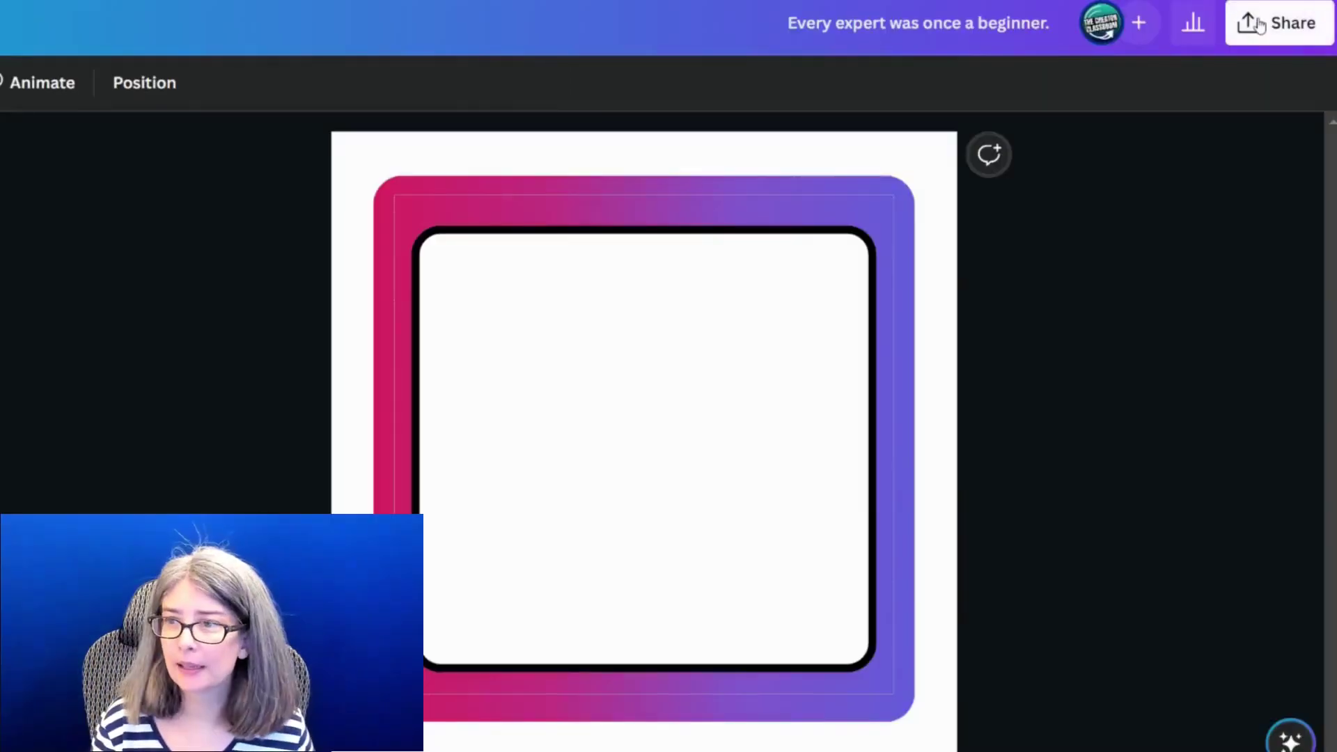
click(1268, 21)
click(978, 604)
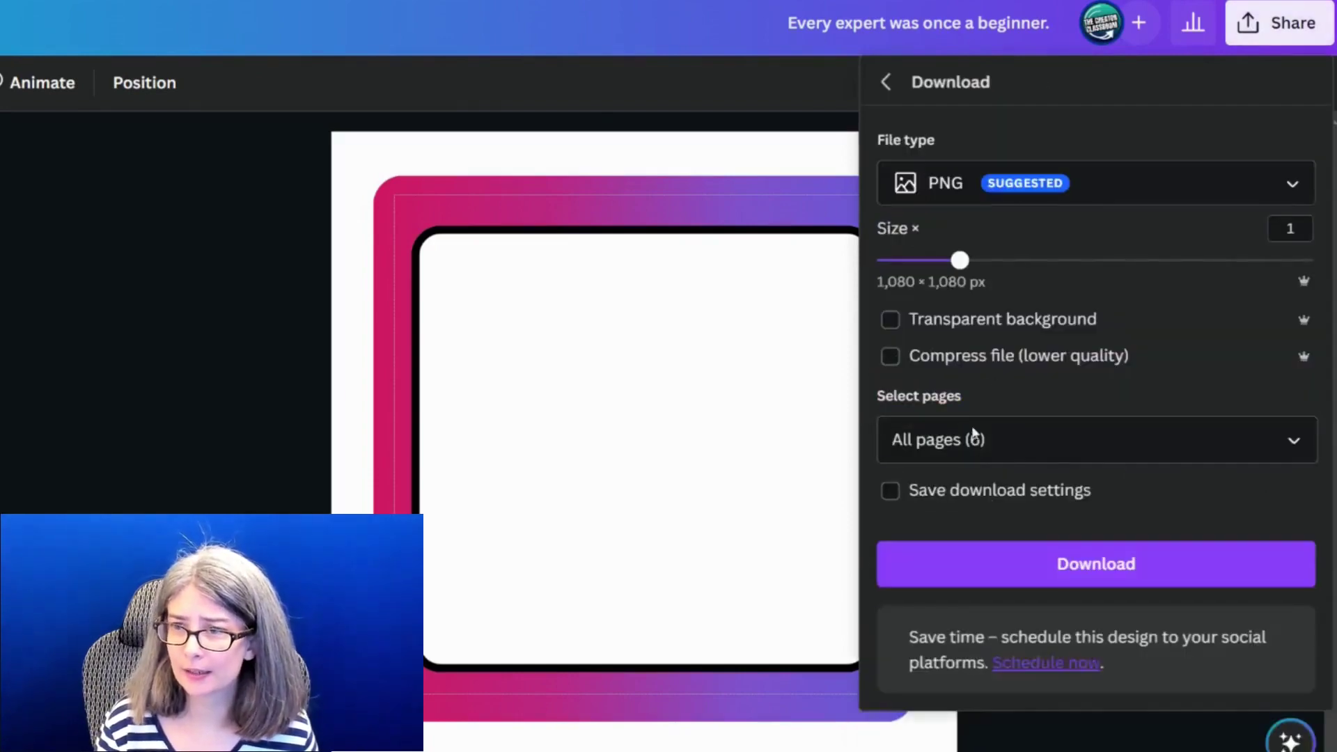
click(988, 441)
click(1028, 563)
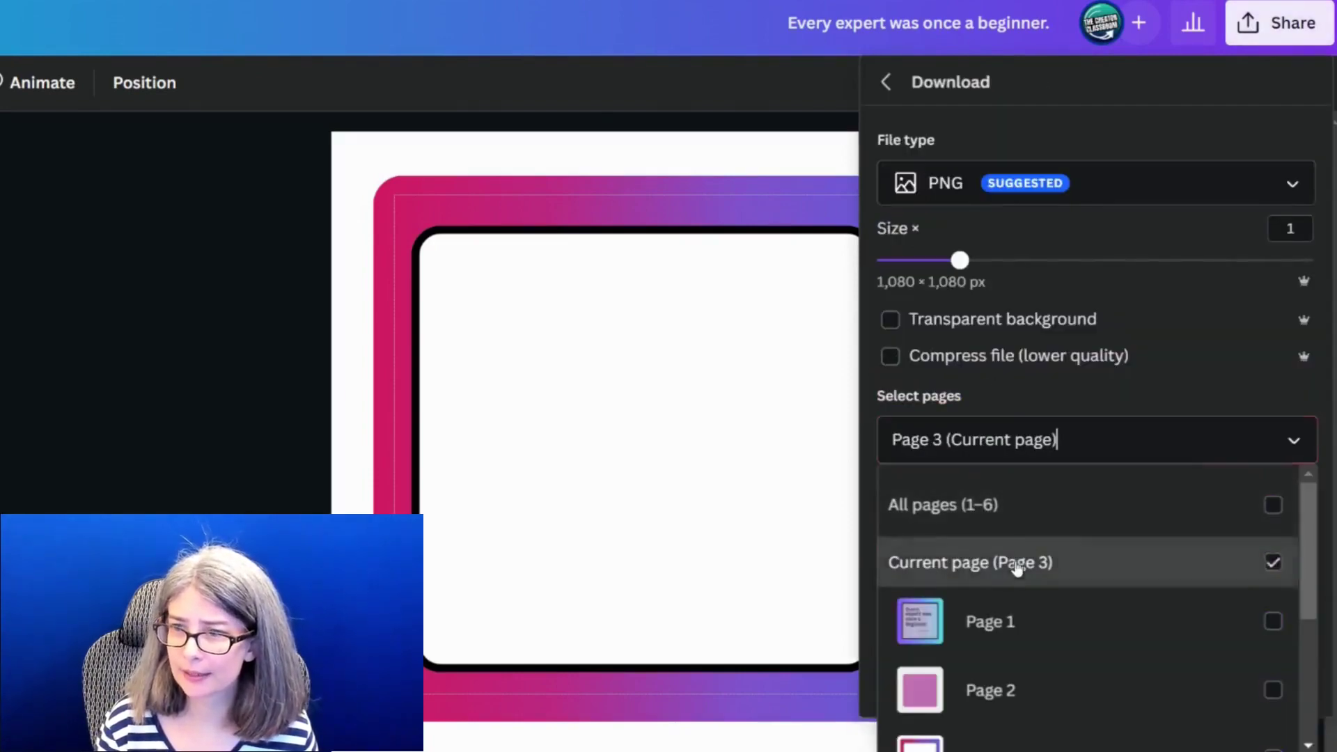
click(1028, 394)
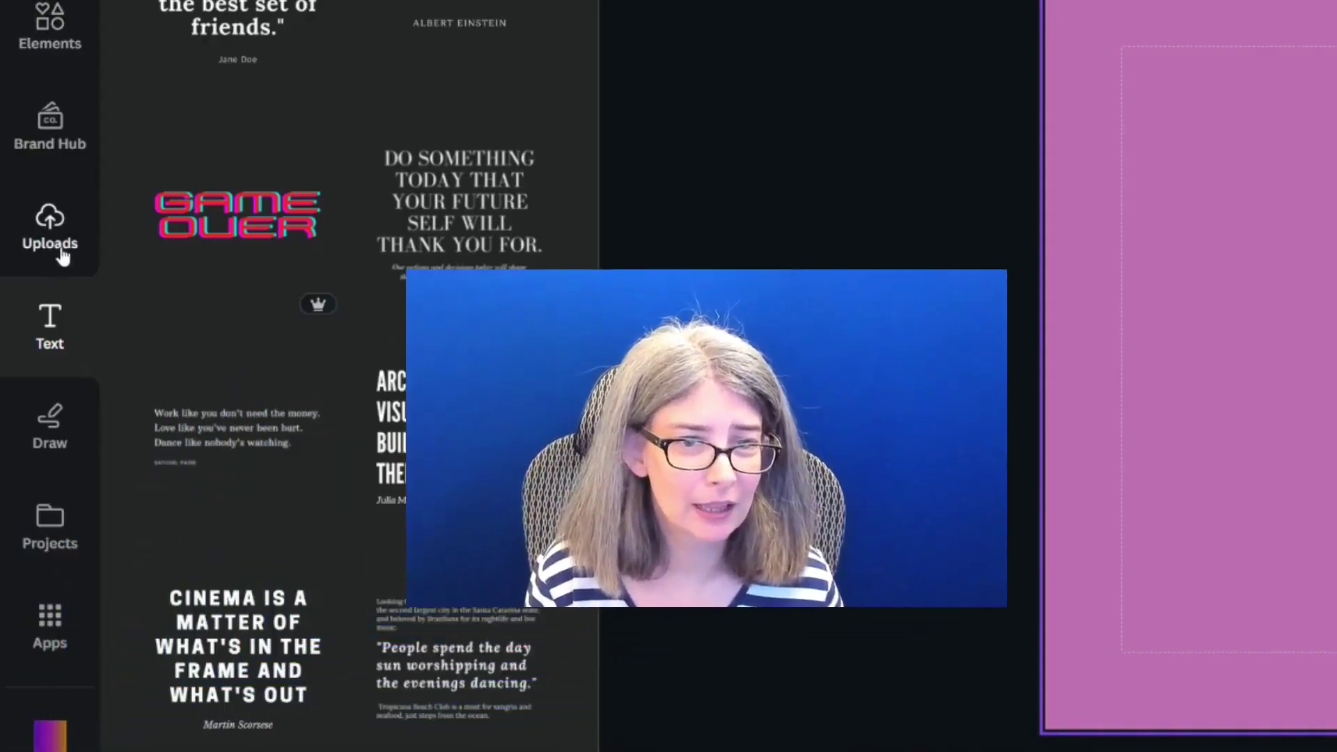
Step: Upload the gradient frame PNG, add it to page 4 and stretch it to fill the page
click(63, 256)
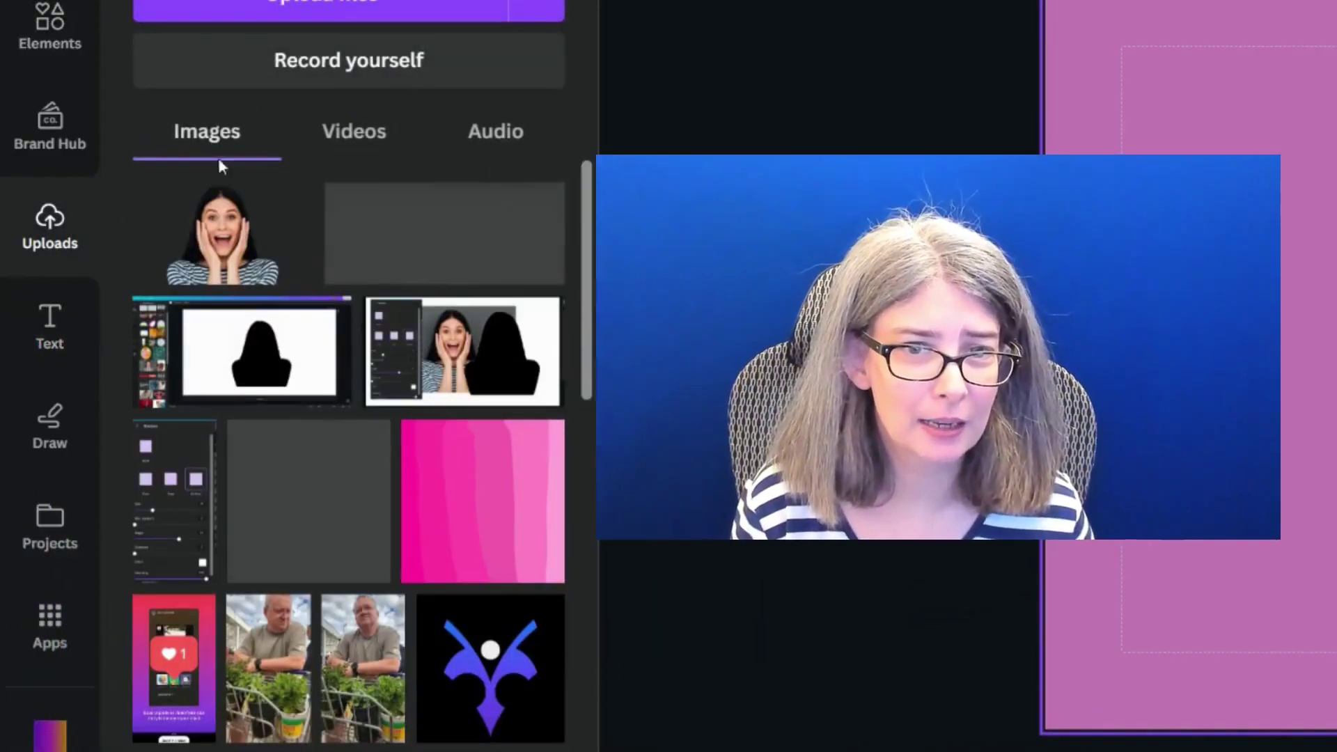
click(327, 15)
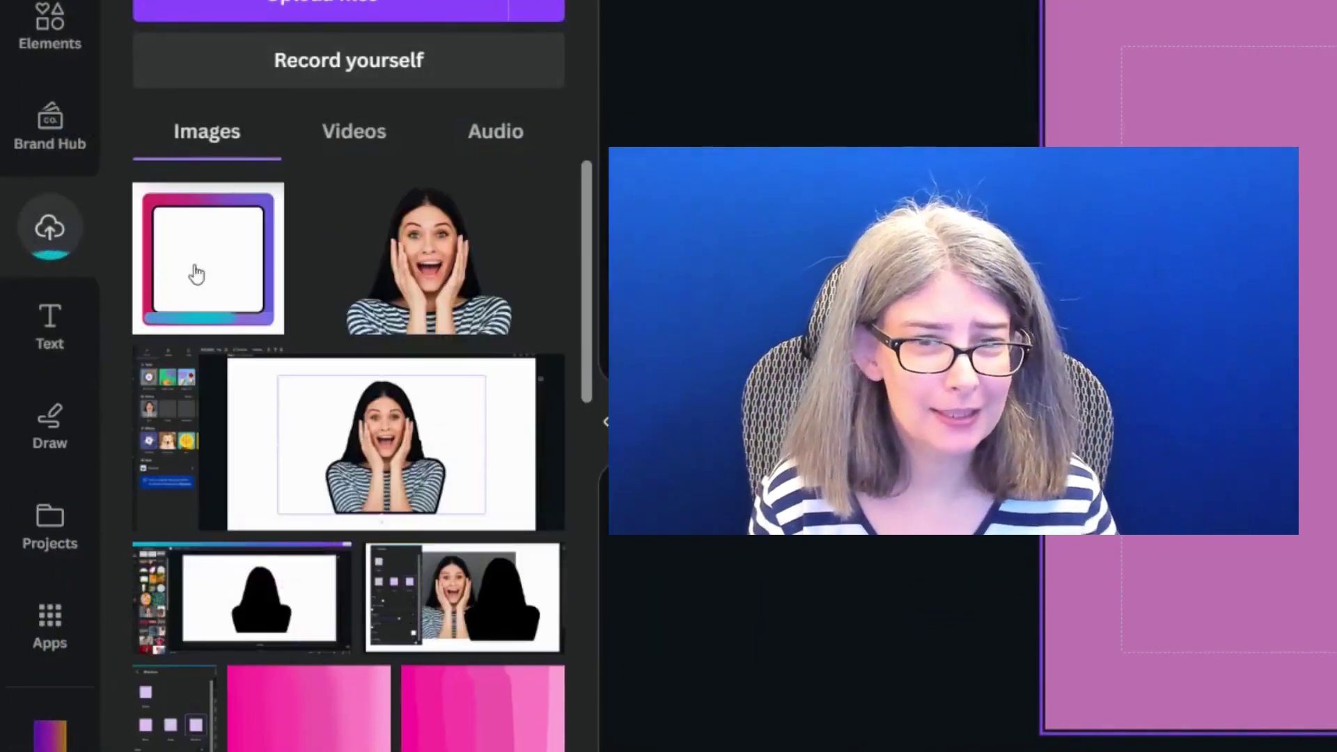
click(194, 275)
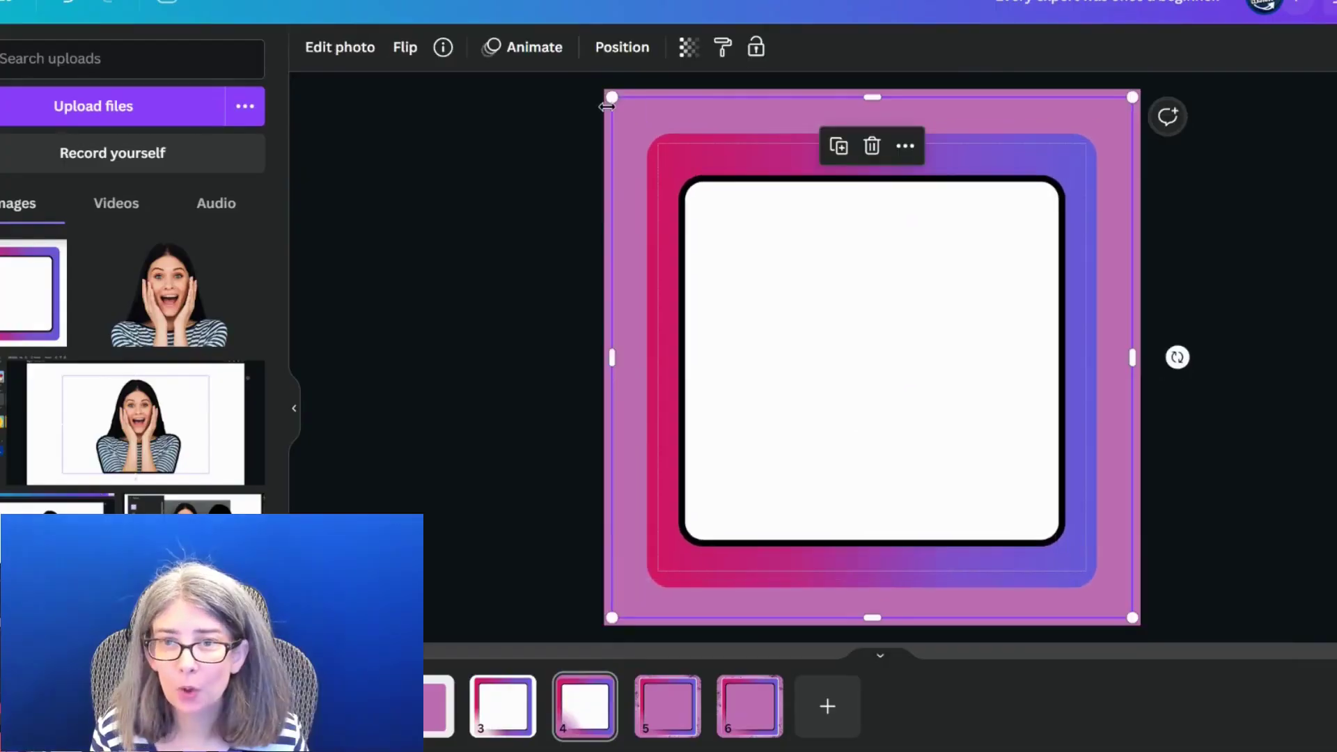
drag(613, 100, 604, 90)
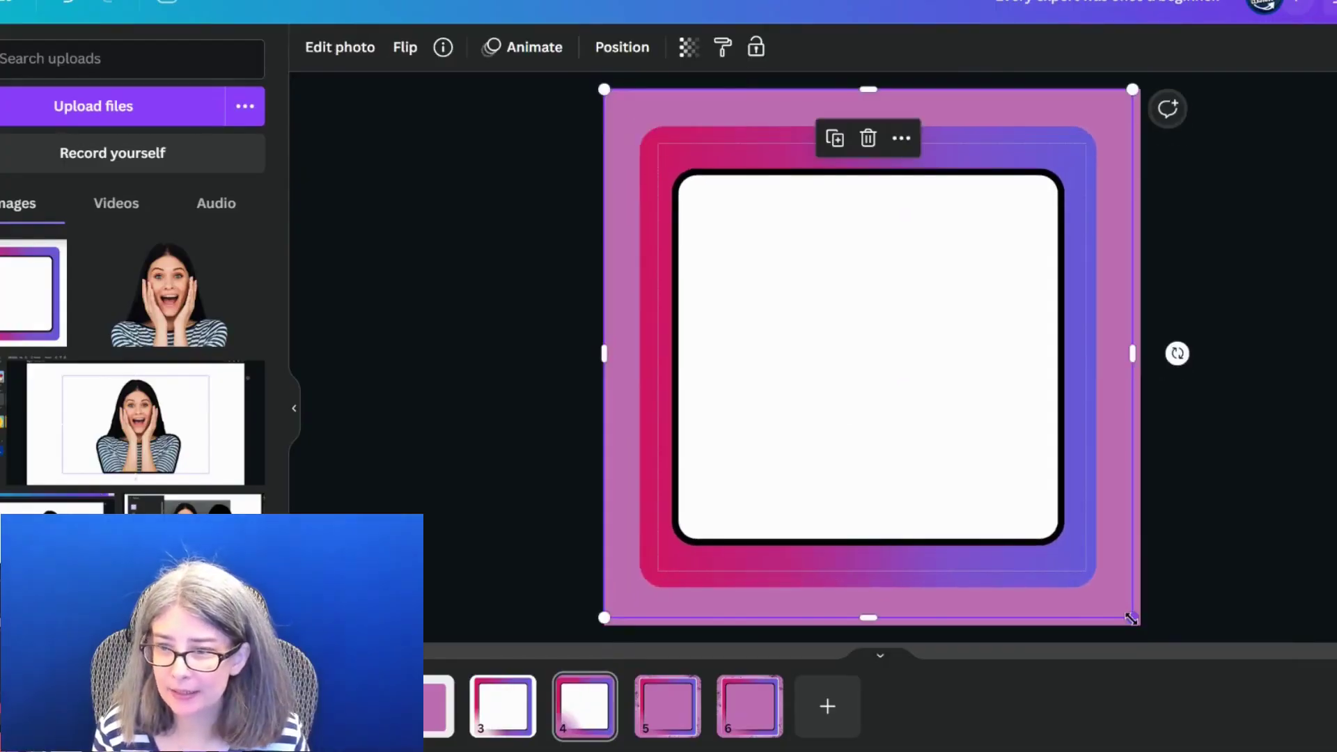
drag(1131, 618, 1140, 624)
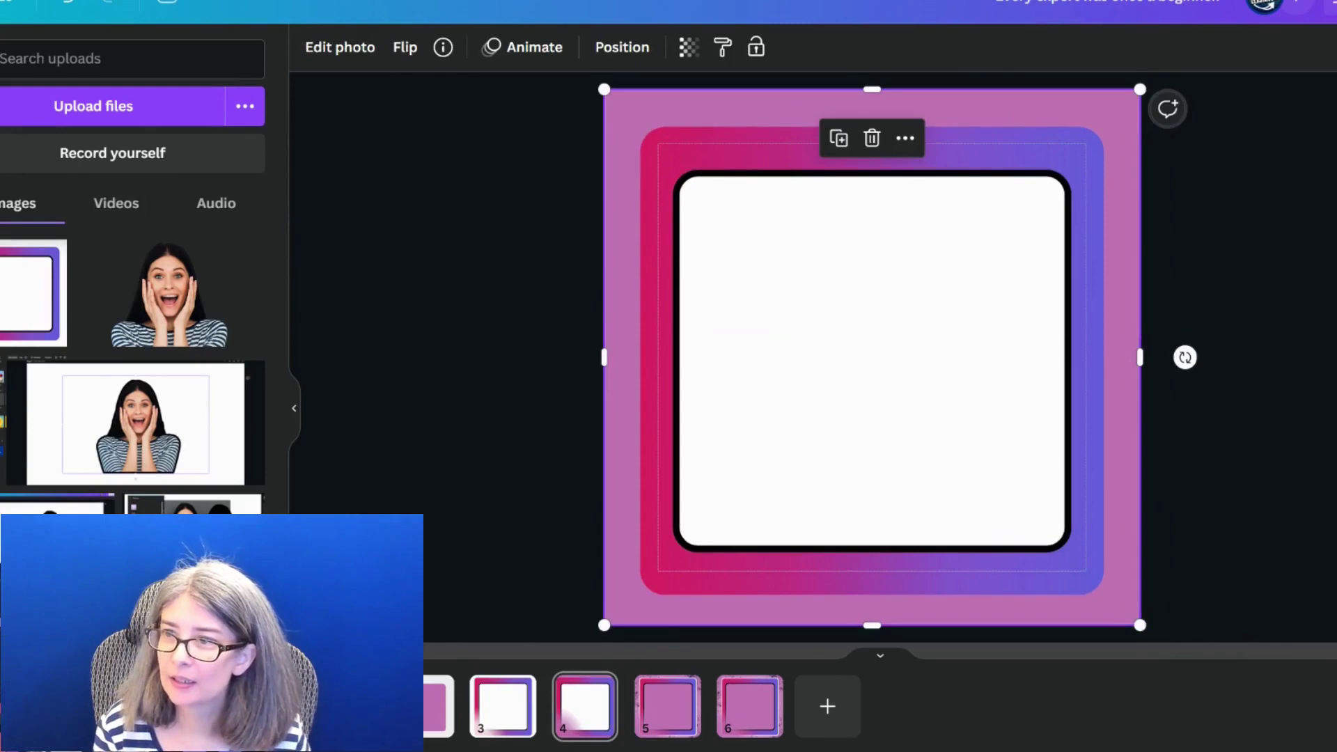
click(1336, 1)
Step: Download page 4 as a transparent-background PNG saved as GRADIENT OUTLINE
click(1194, 494)
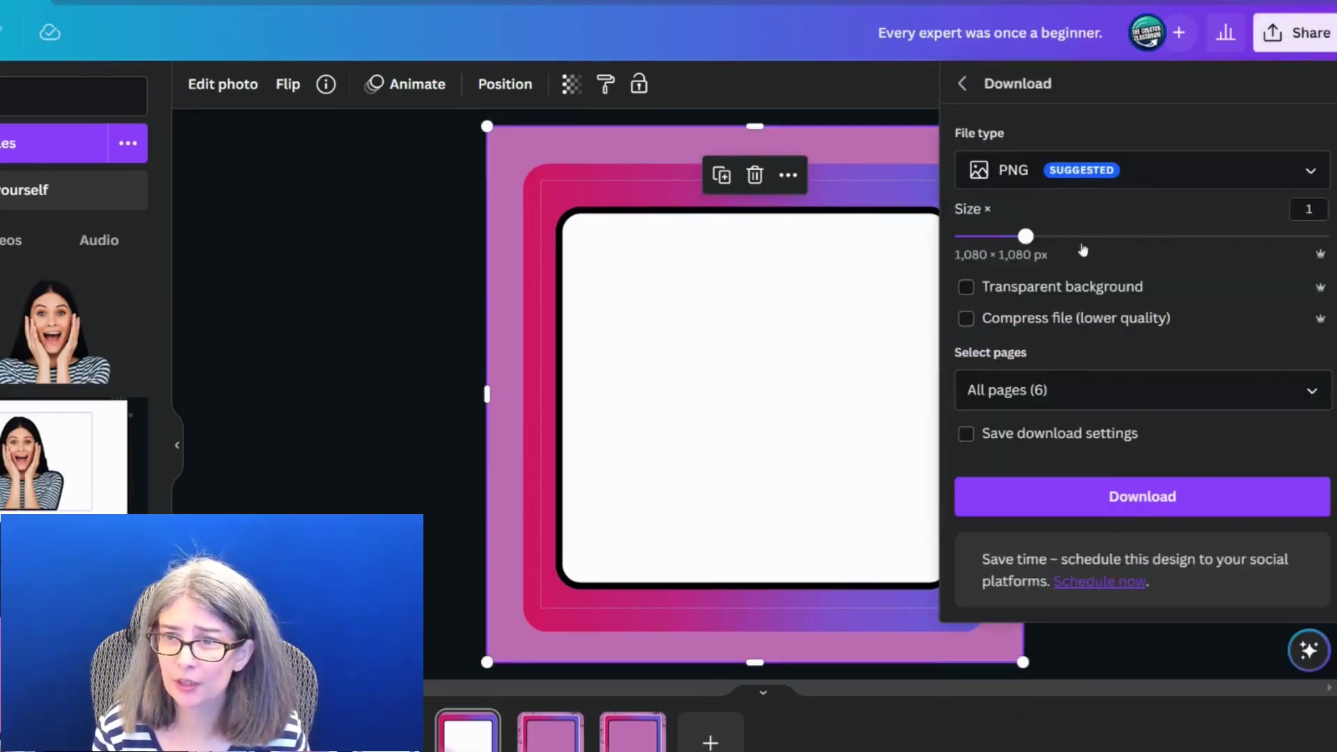
click(1053, 385)
click(1050, 445)
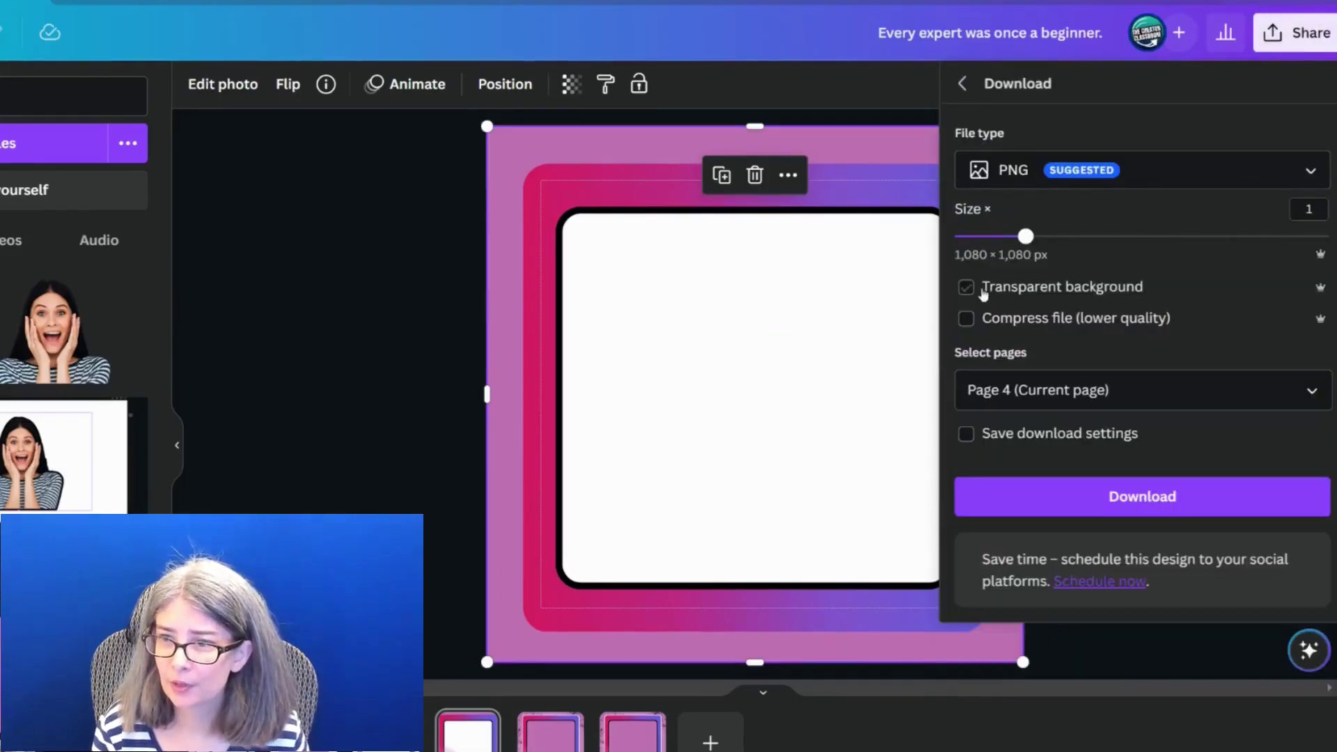
click(984, 294)
click(1125, 507)
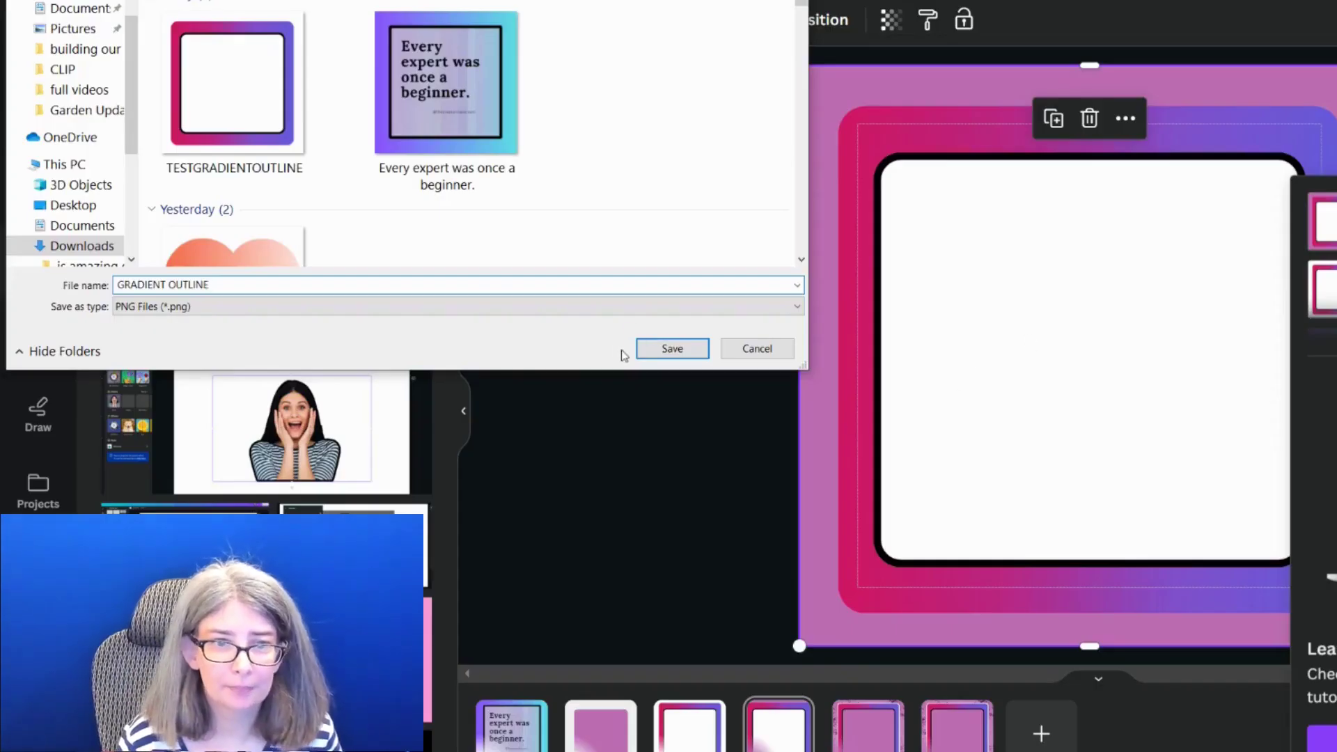
click(670, 350)
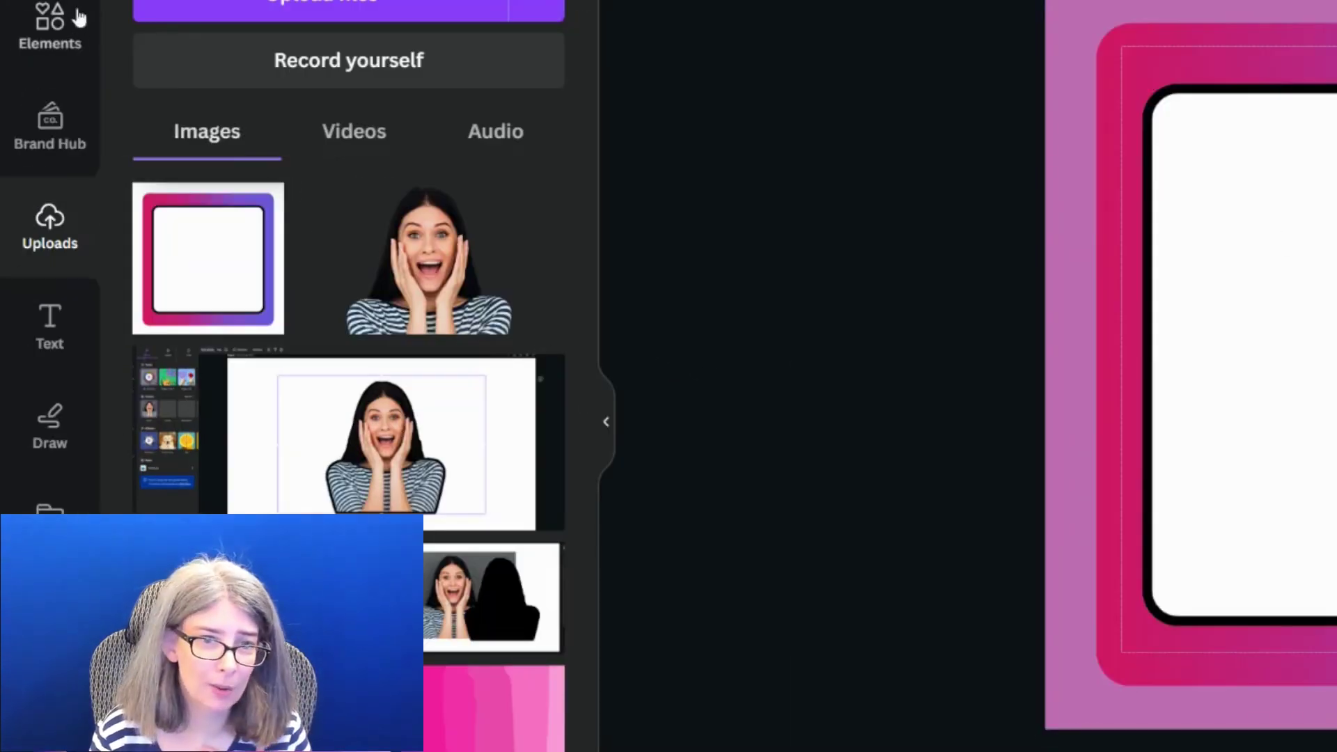
Step: Upload GRADIENT OUTLINE to the brand kit's Photos and place it on a new page
click(76, 153)
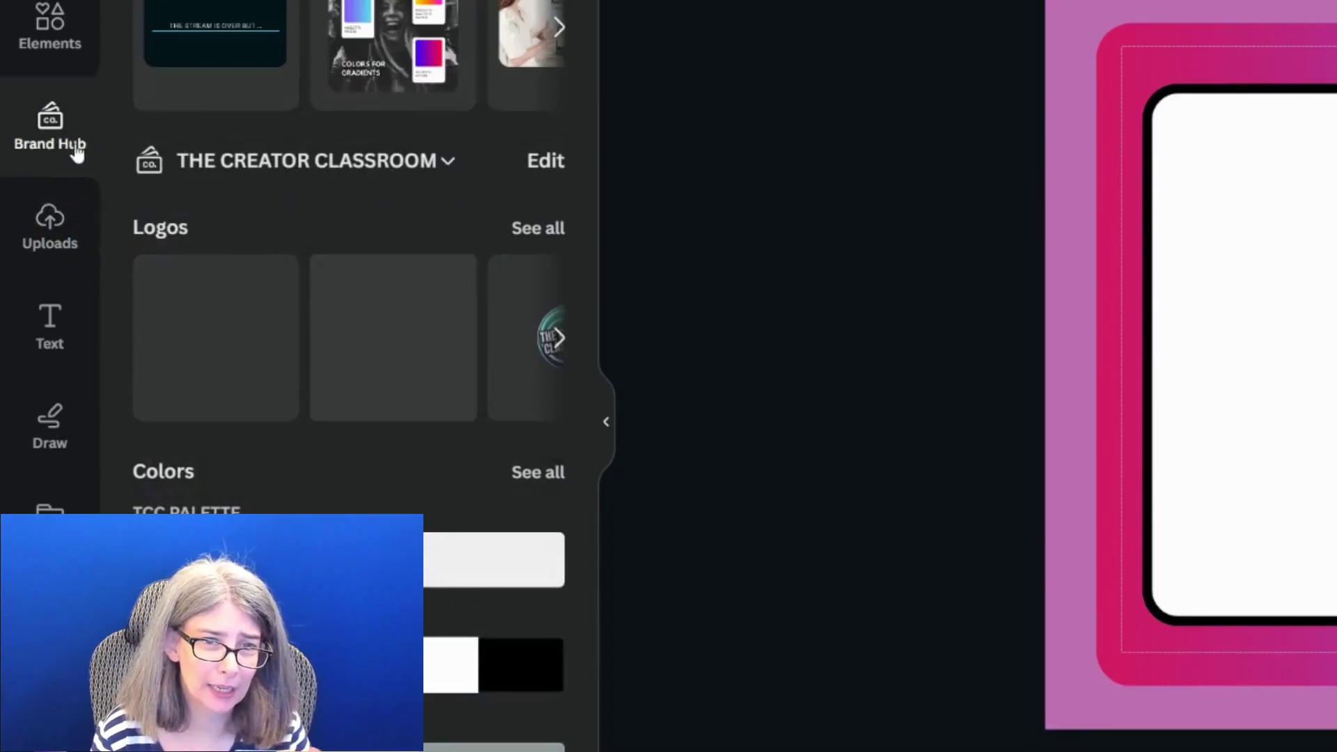
scroll(349, 418, down, 10)
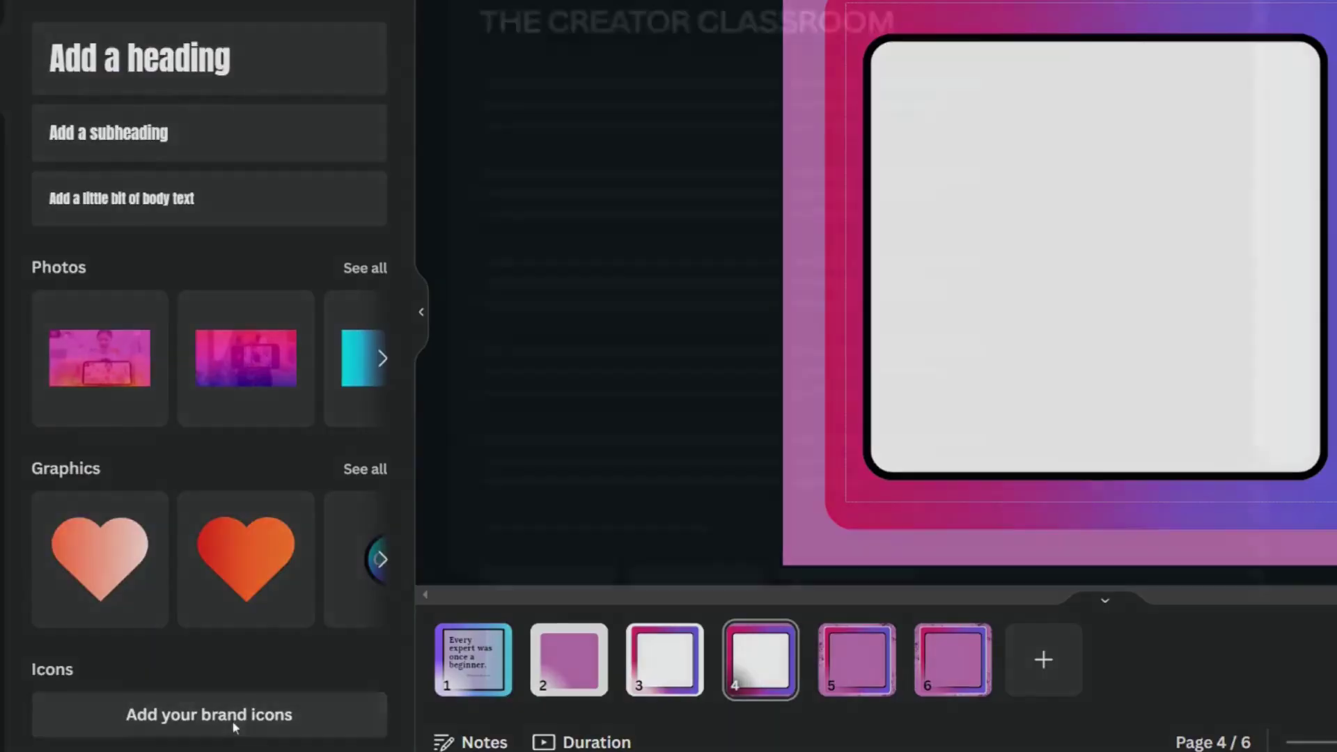
click(233, 725)
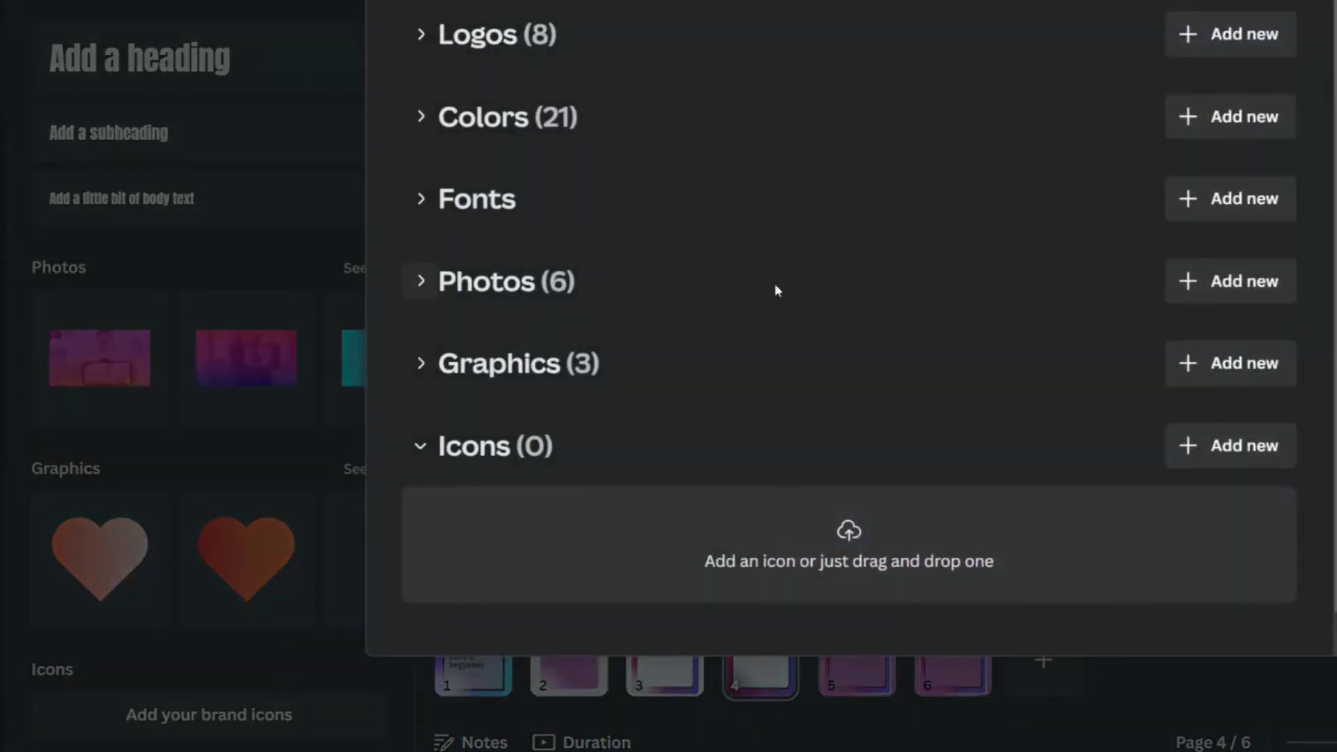
click(1227, 279)
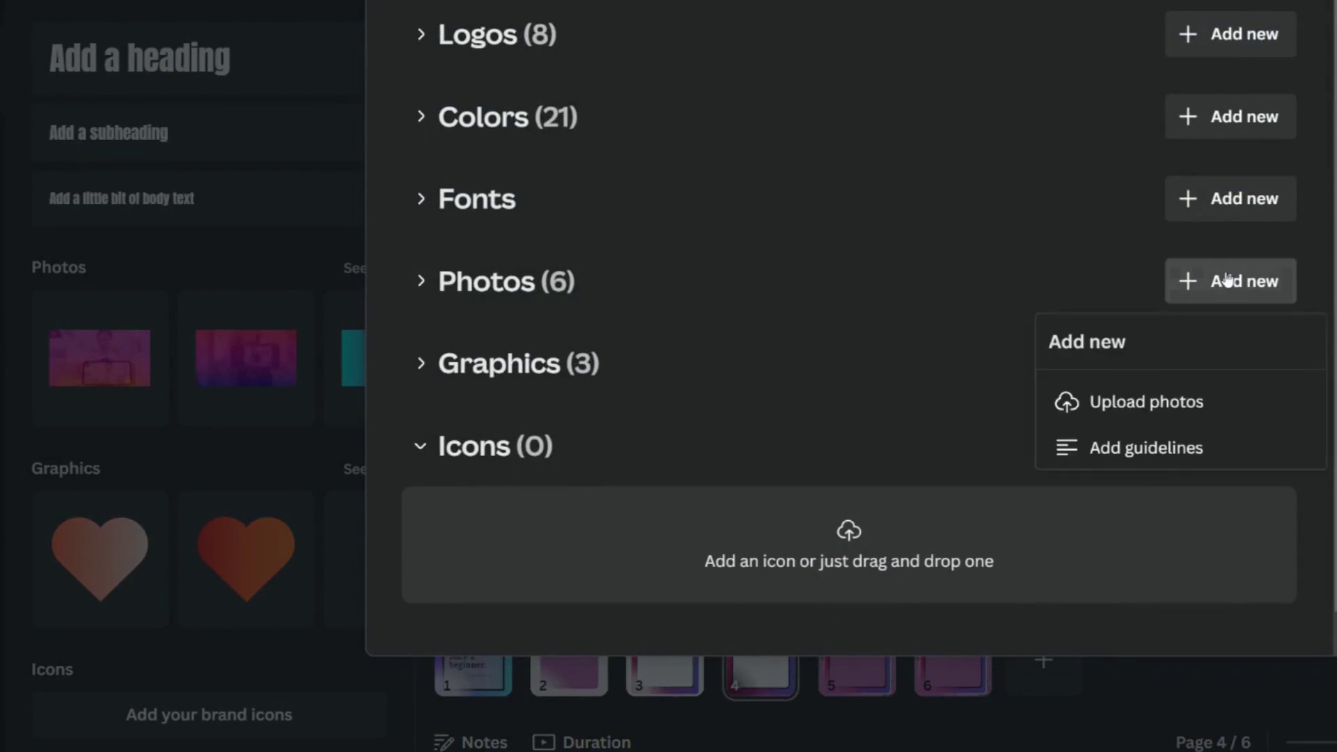
click(1135, 408)
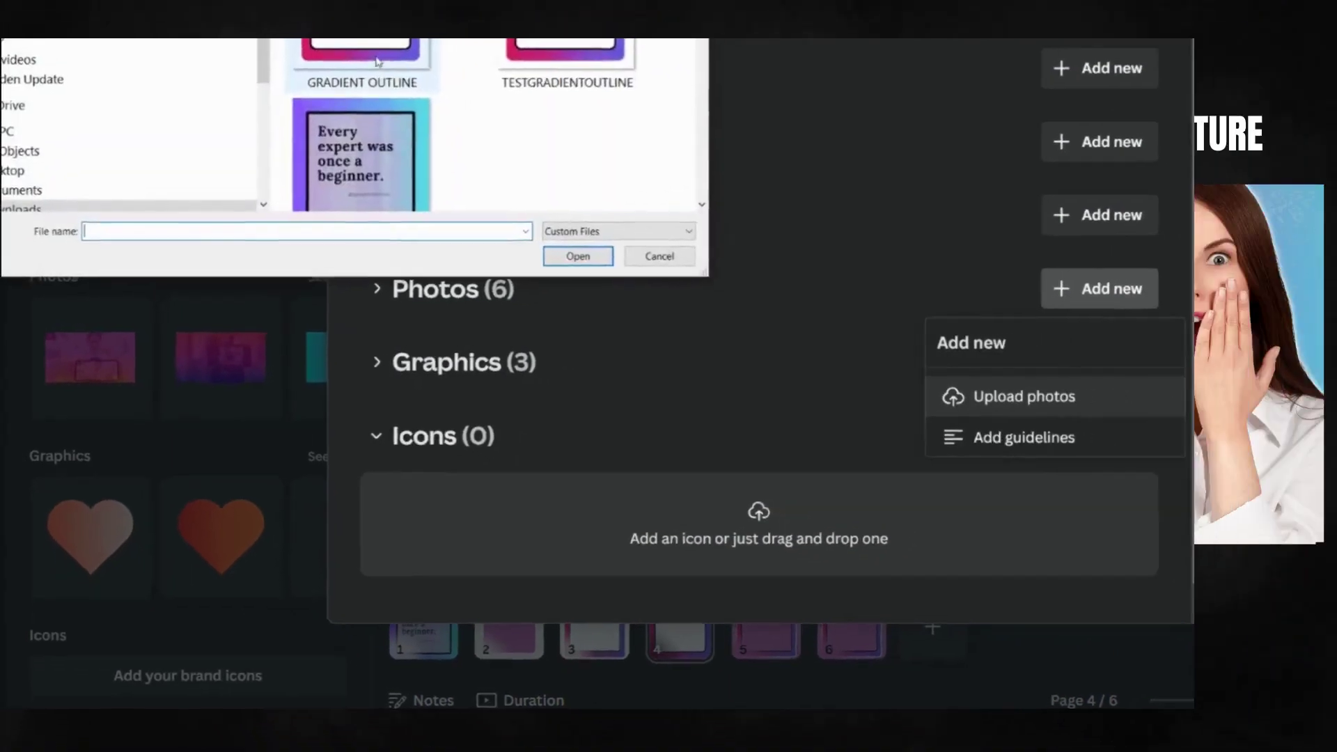
click(736, 244)
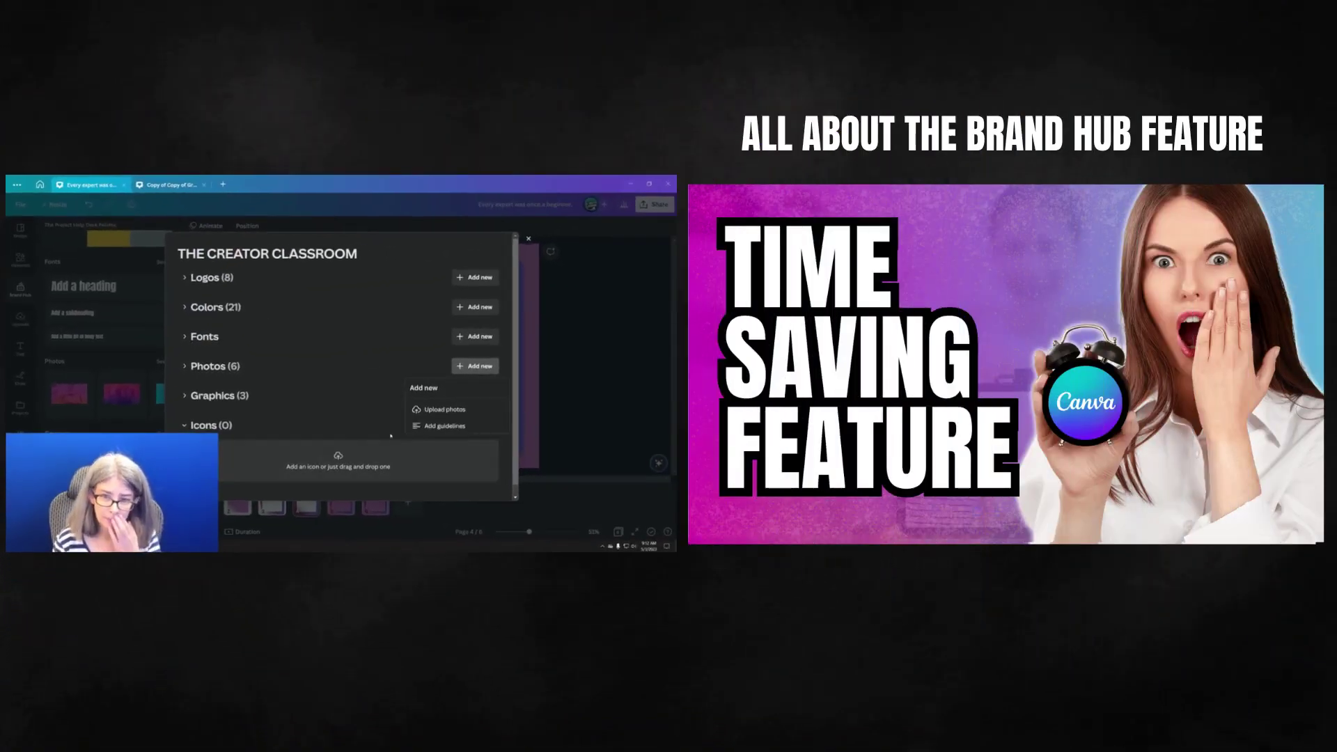
scroll(348, 381, down, 1)
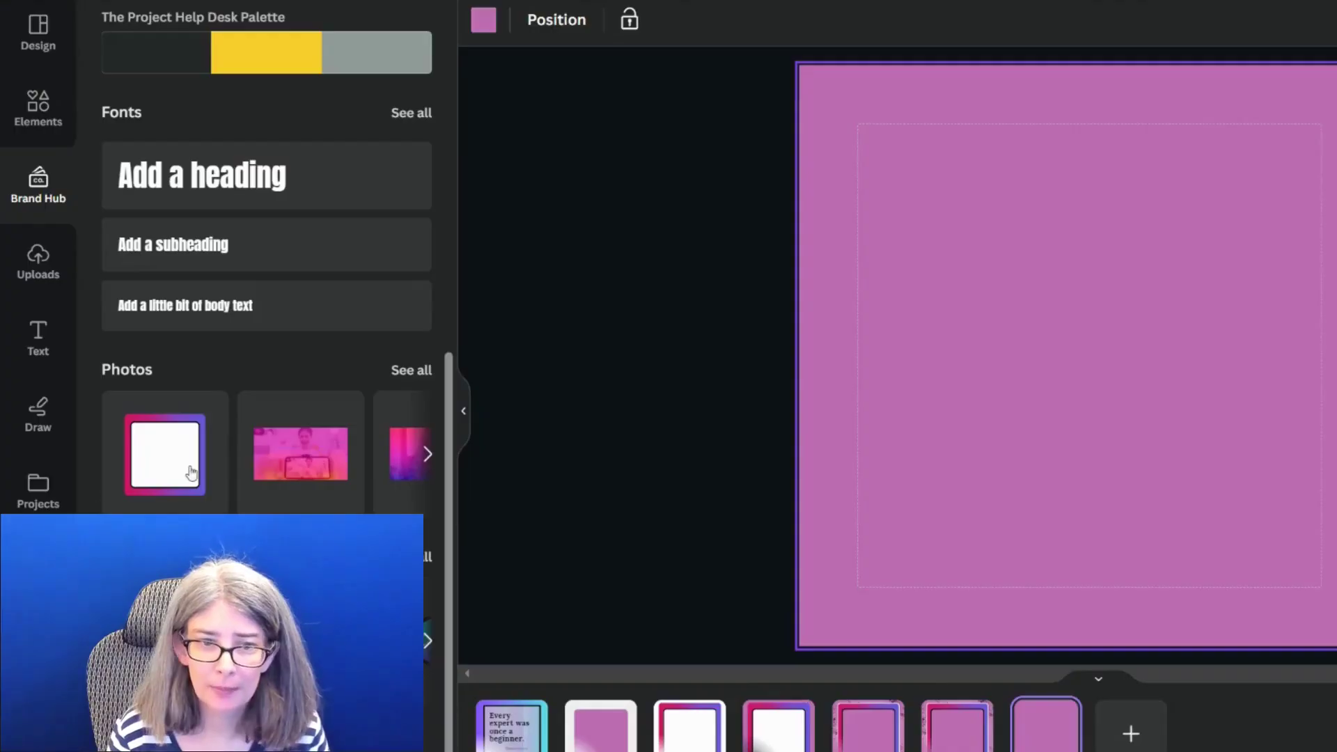
click(190, 474)
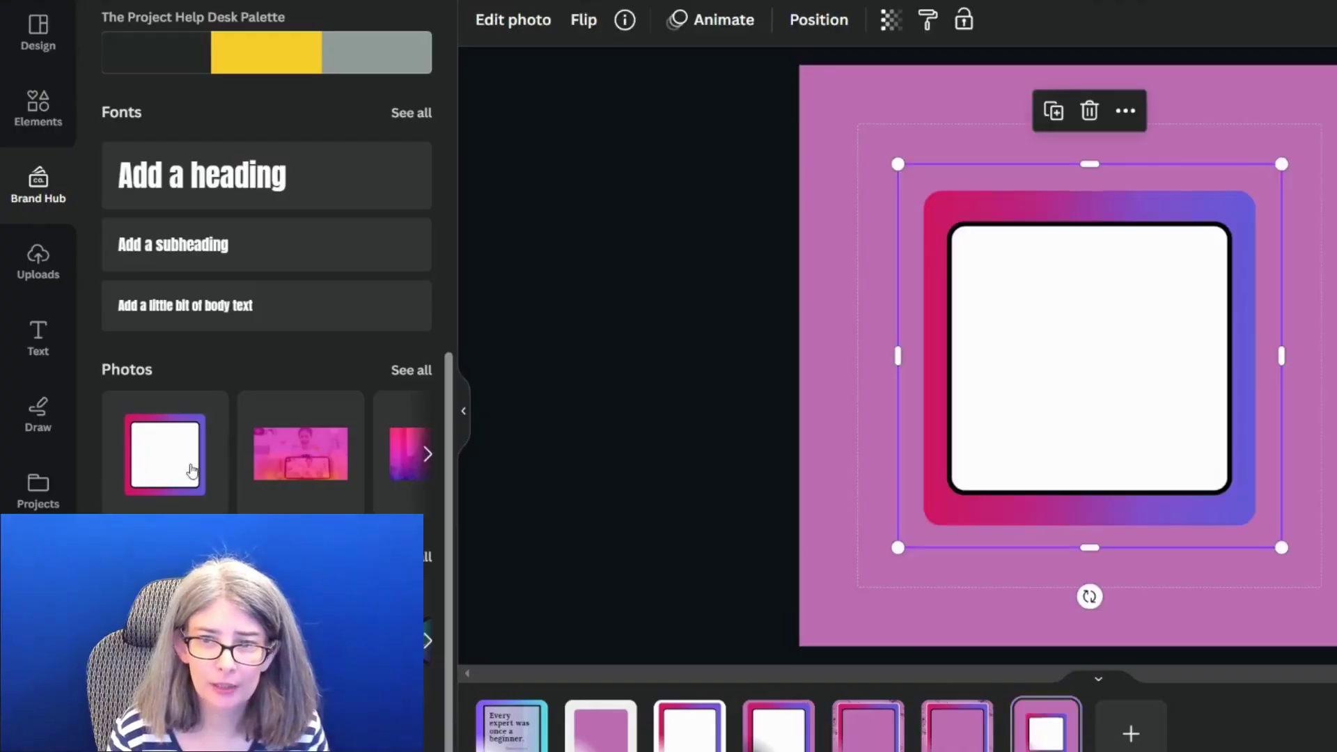
Step: Nudge the frame up-left and retitle the image 'Gradient outline for community ta…'
click(766, 262)
drag(1103, 347, 1091, 316)
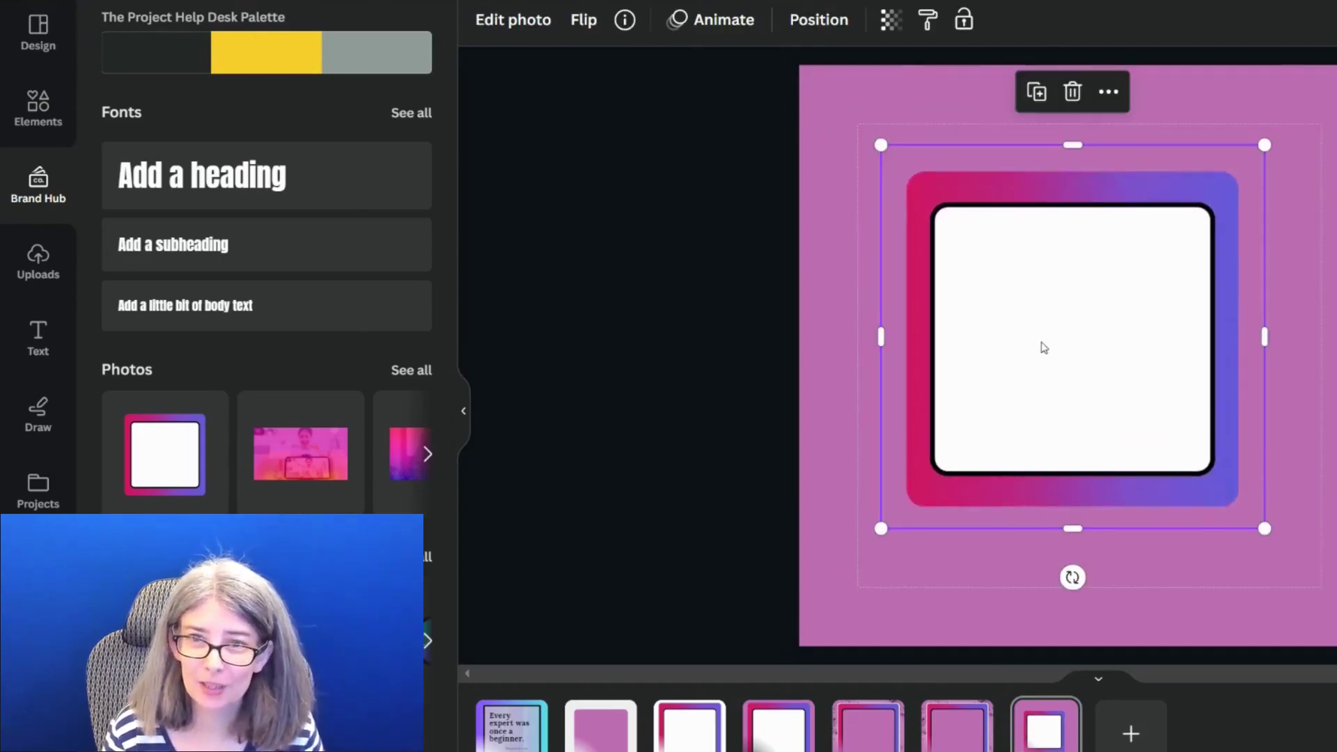
click(624, 20)
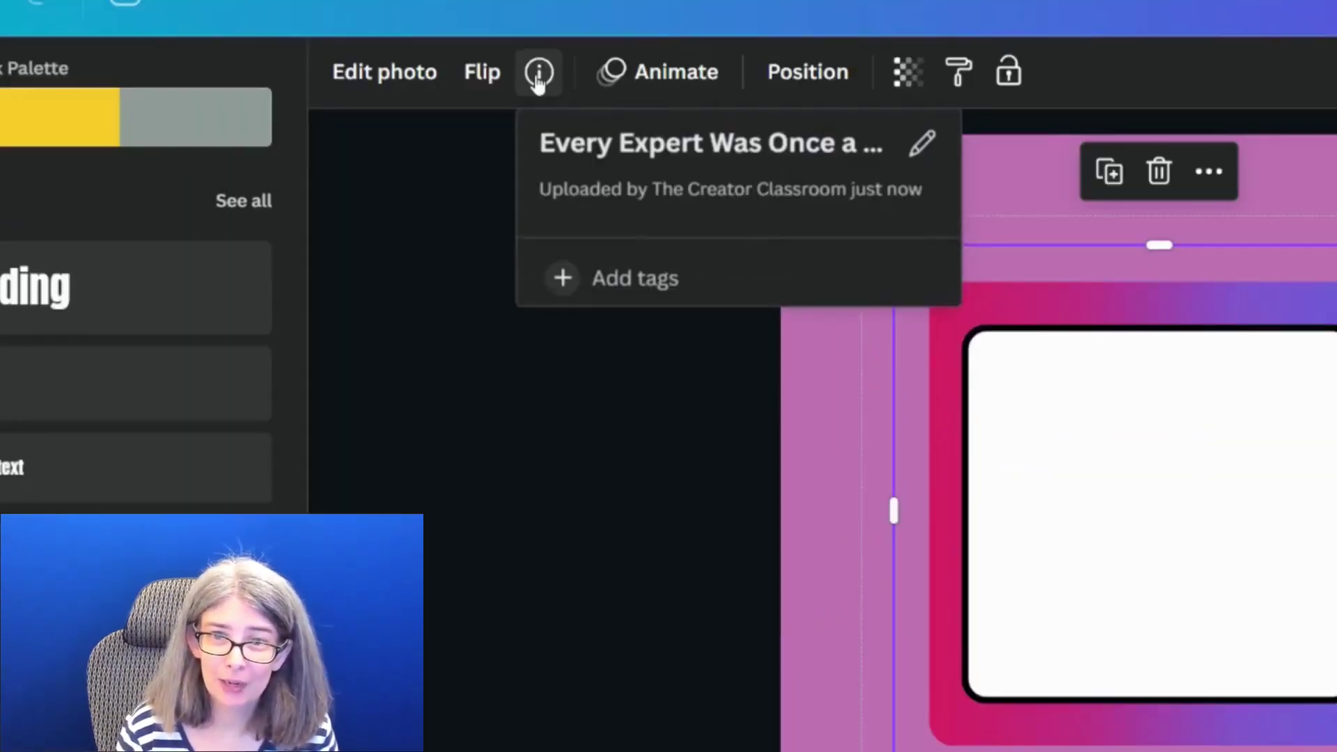
click(642, 144)
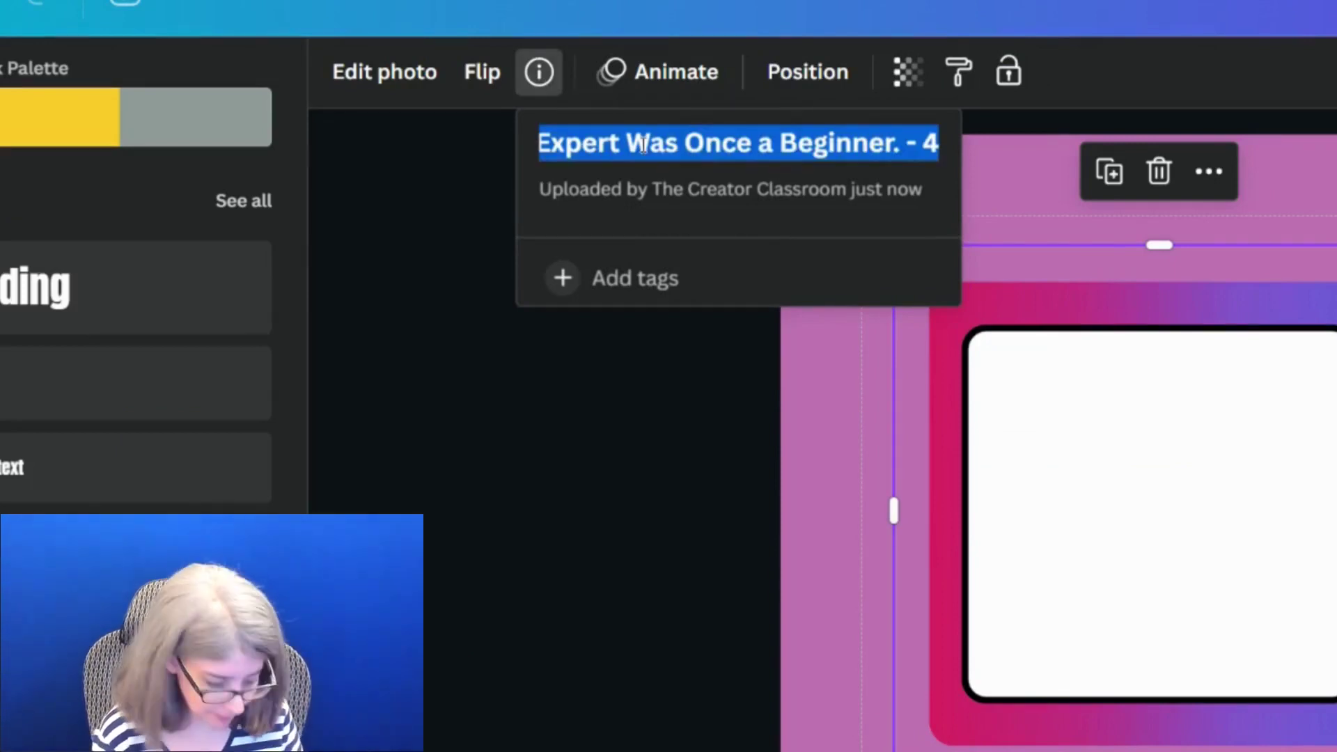
text(gRA)
key(BackSpace)
key(BackSpace)
key(BackSpace)
text(Gra)
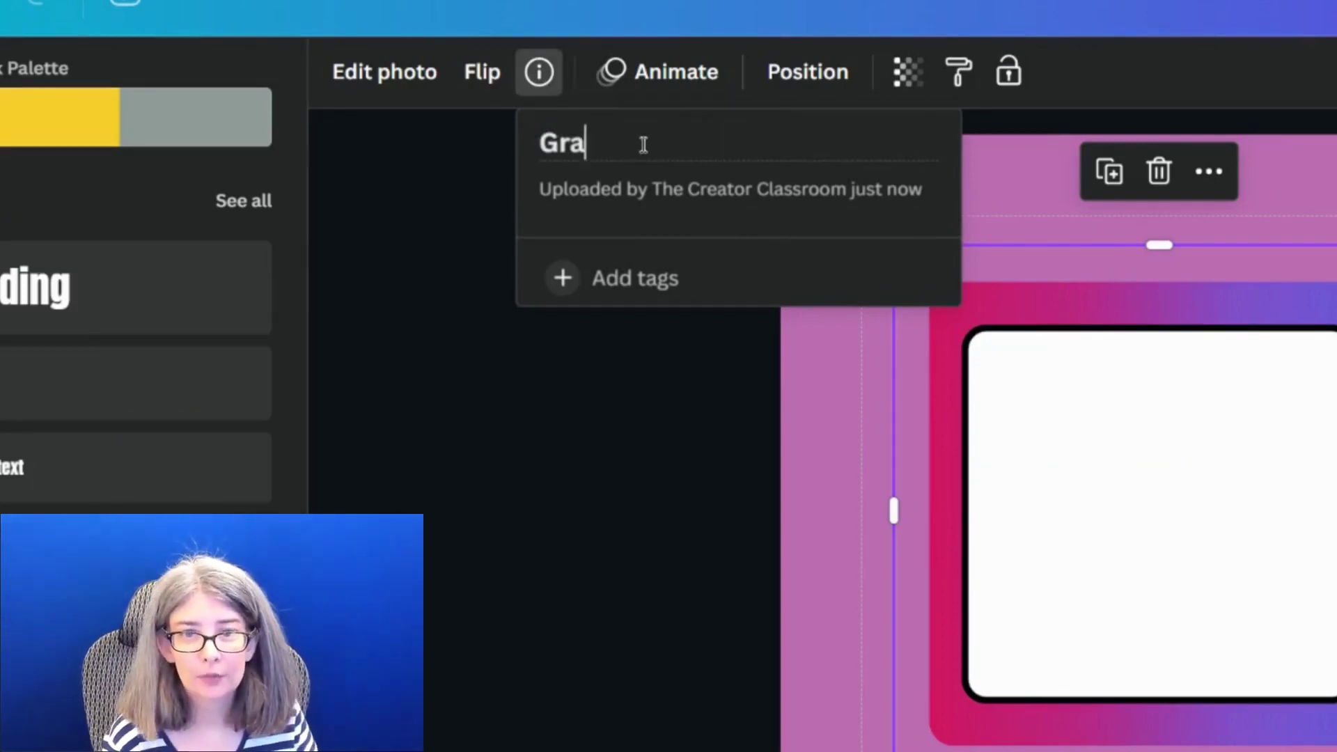
text(dient outli)
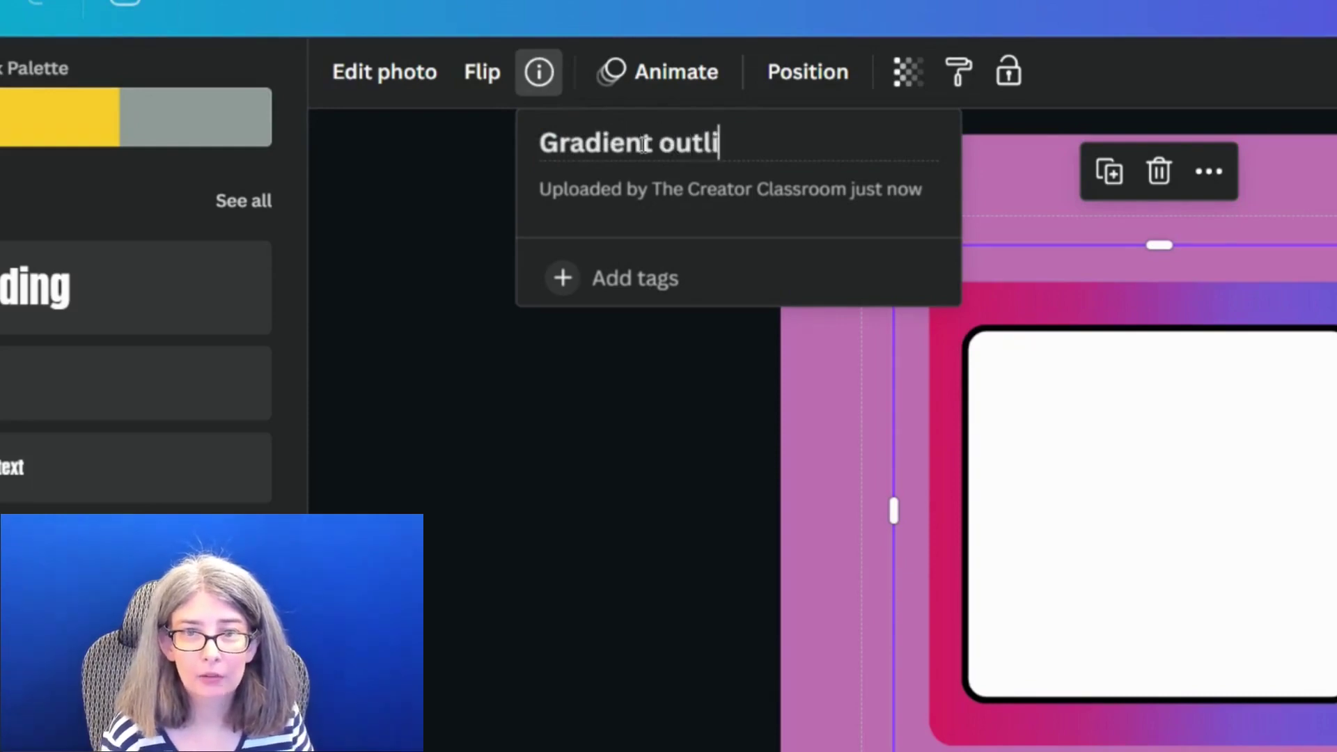
text(ne for)
text( community ta)
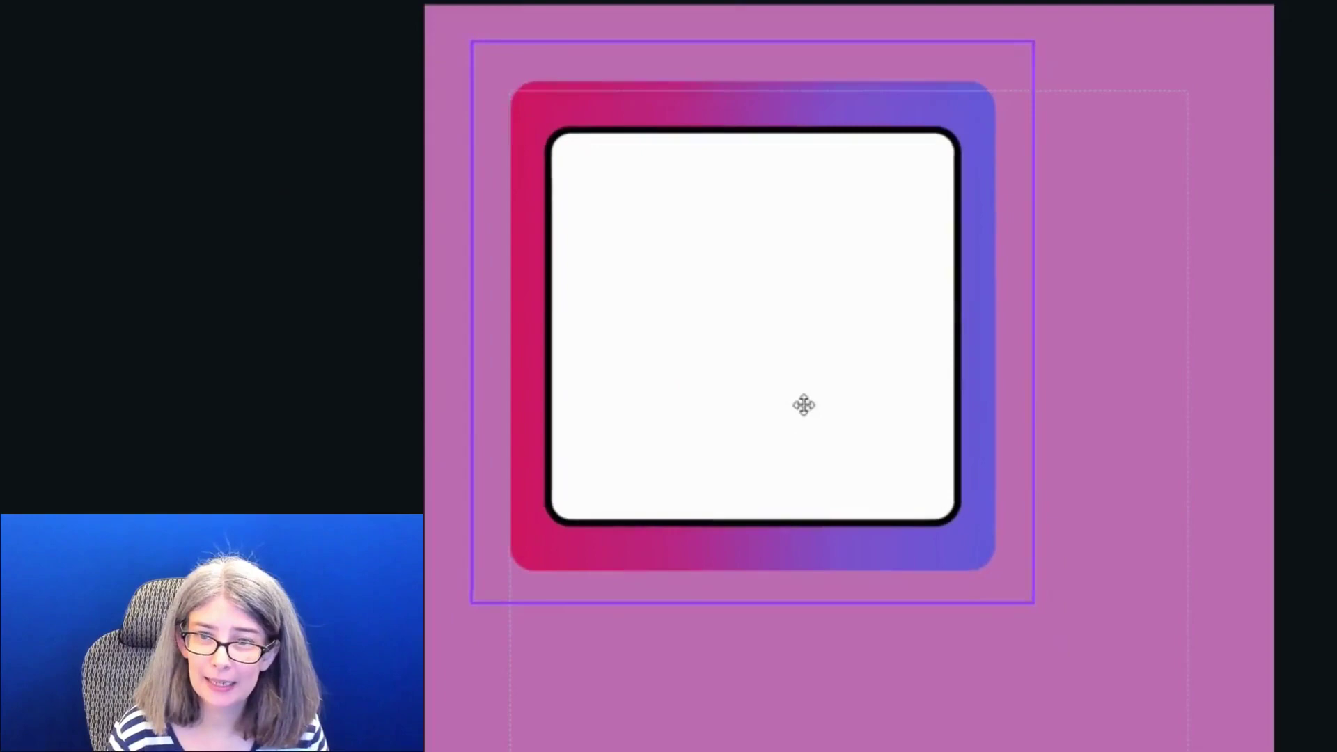
Step: Enlarge the gradient frame so it nearly fills page 7, shifting it down and right
click(822, 425)
drag(1037, 640, 1254, 751)
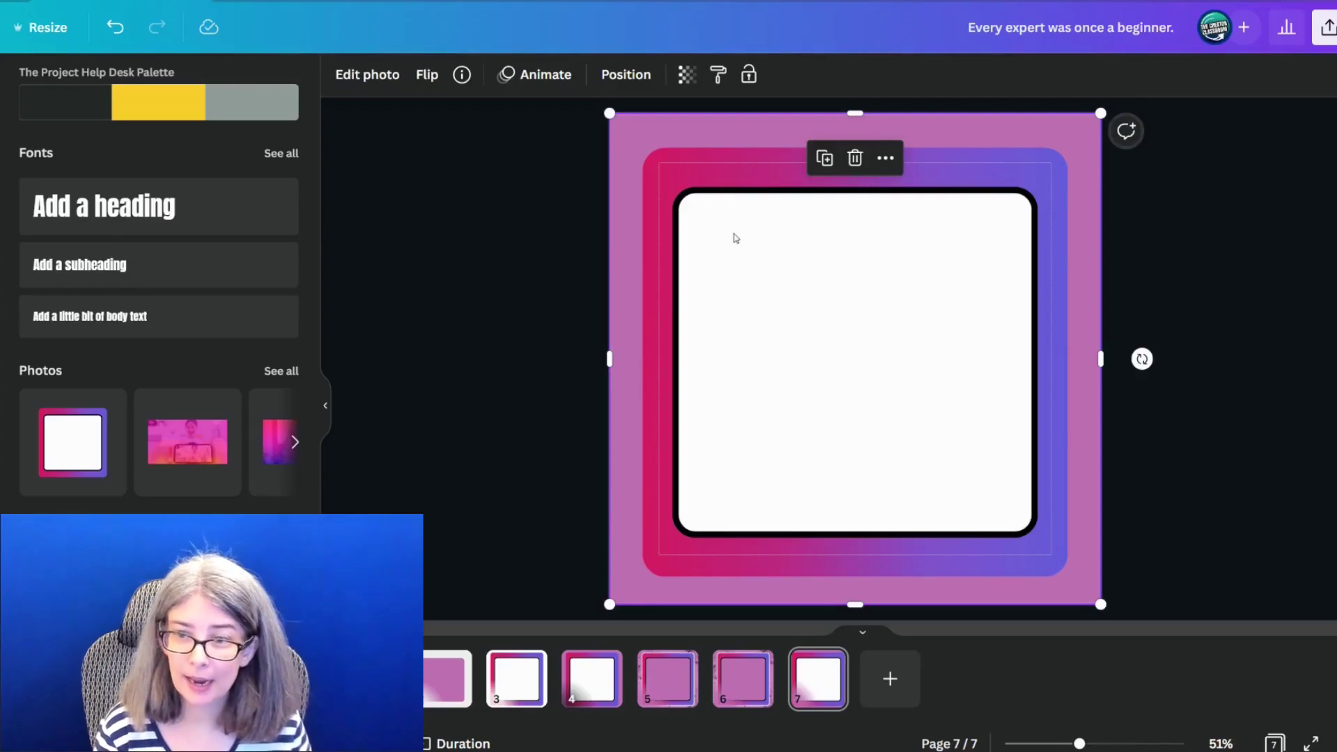
drag(734, 236, 777, 330)
Step: Change the pink page background to black and recentre the frame on it
click(664, 148)
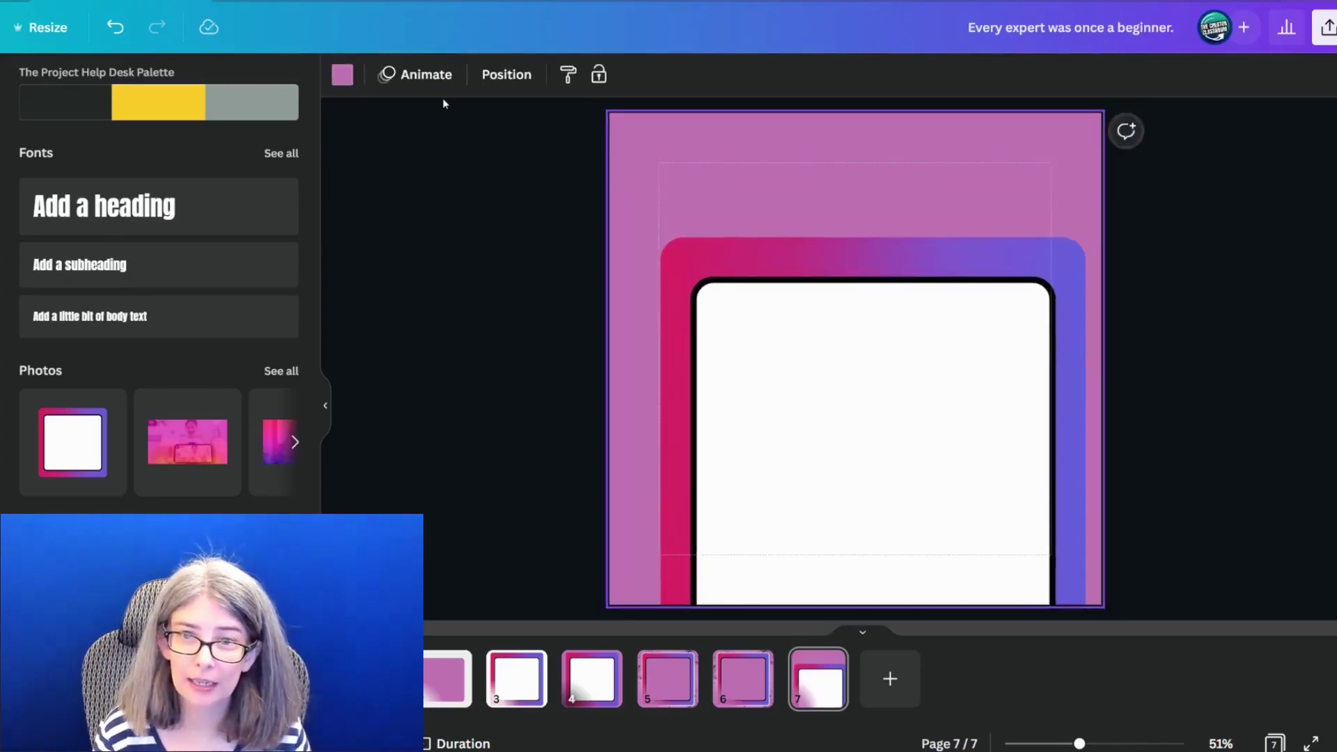
click(342, 75)
click(86, 183)
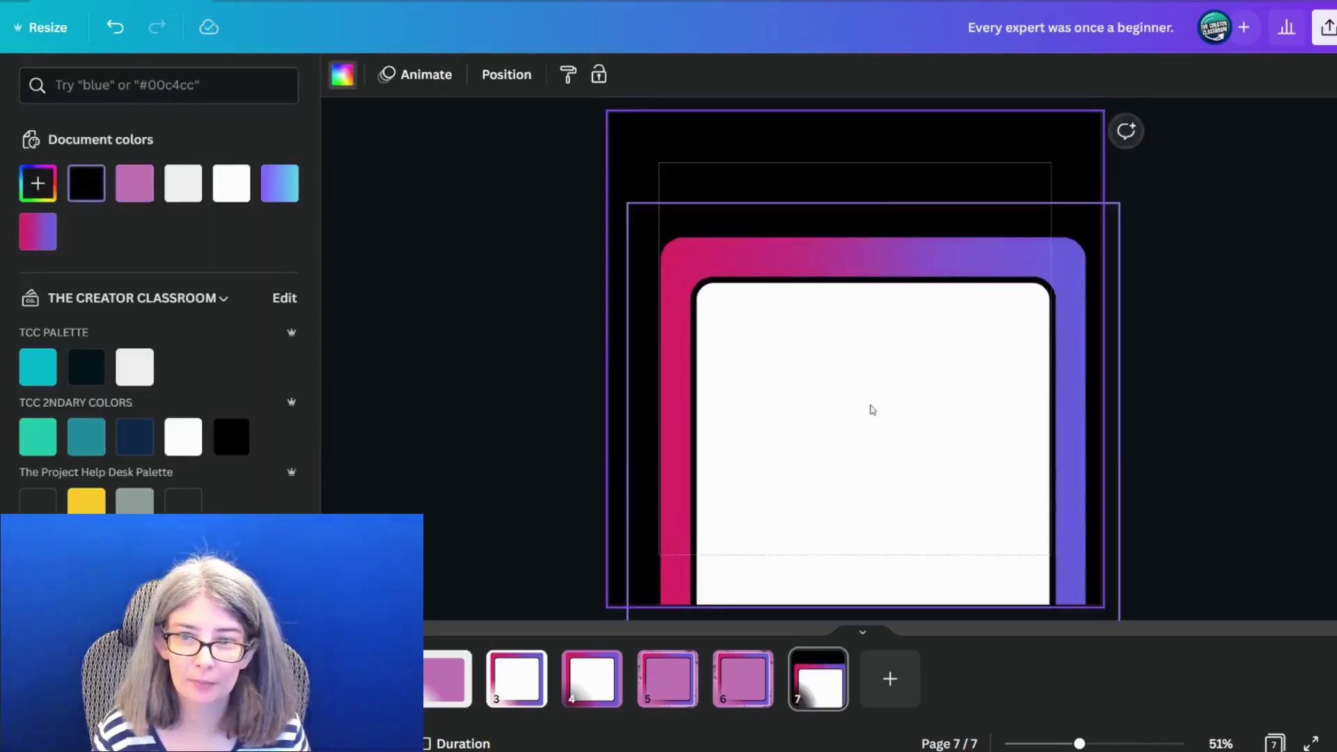
drag(872, 408, 952, 328)
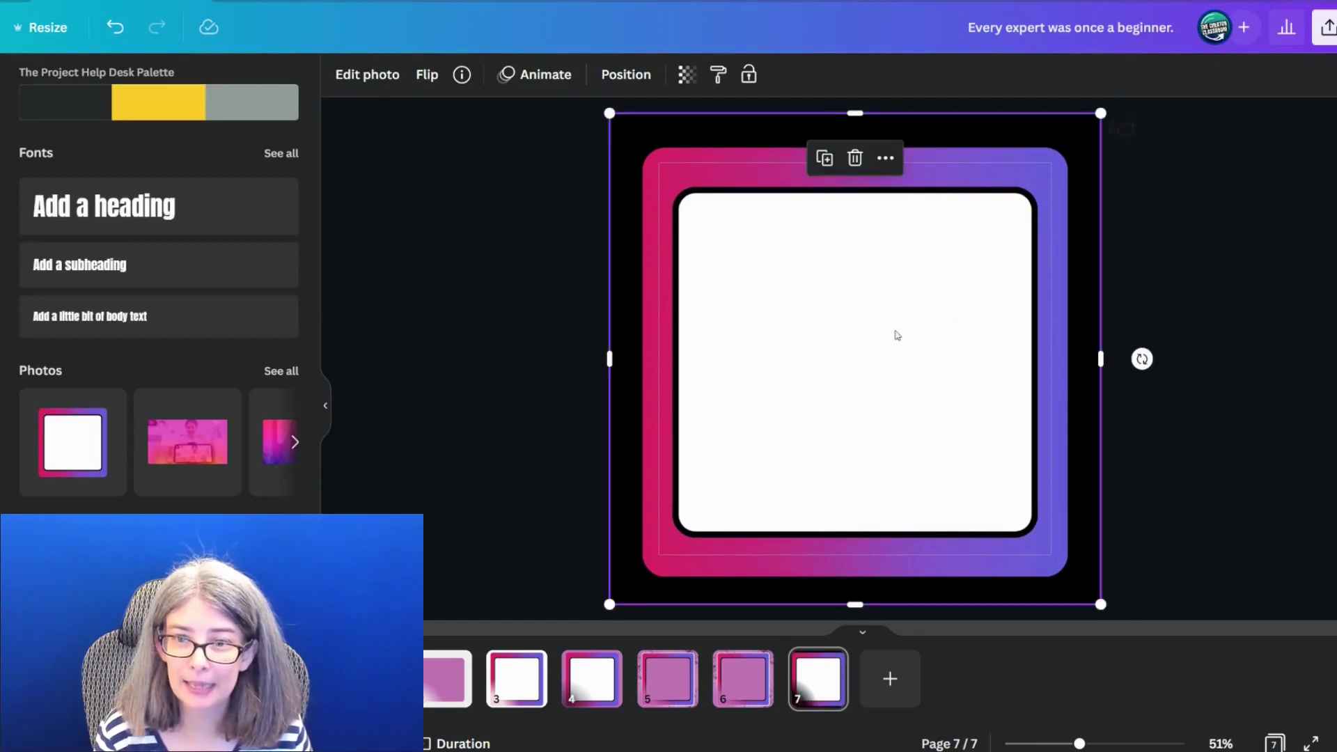
click(542, 349)
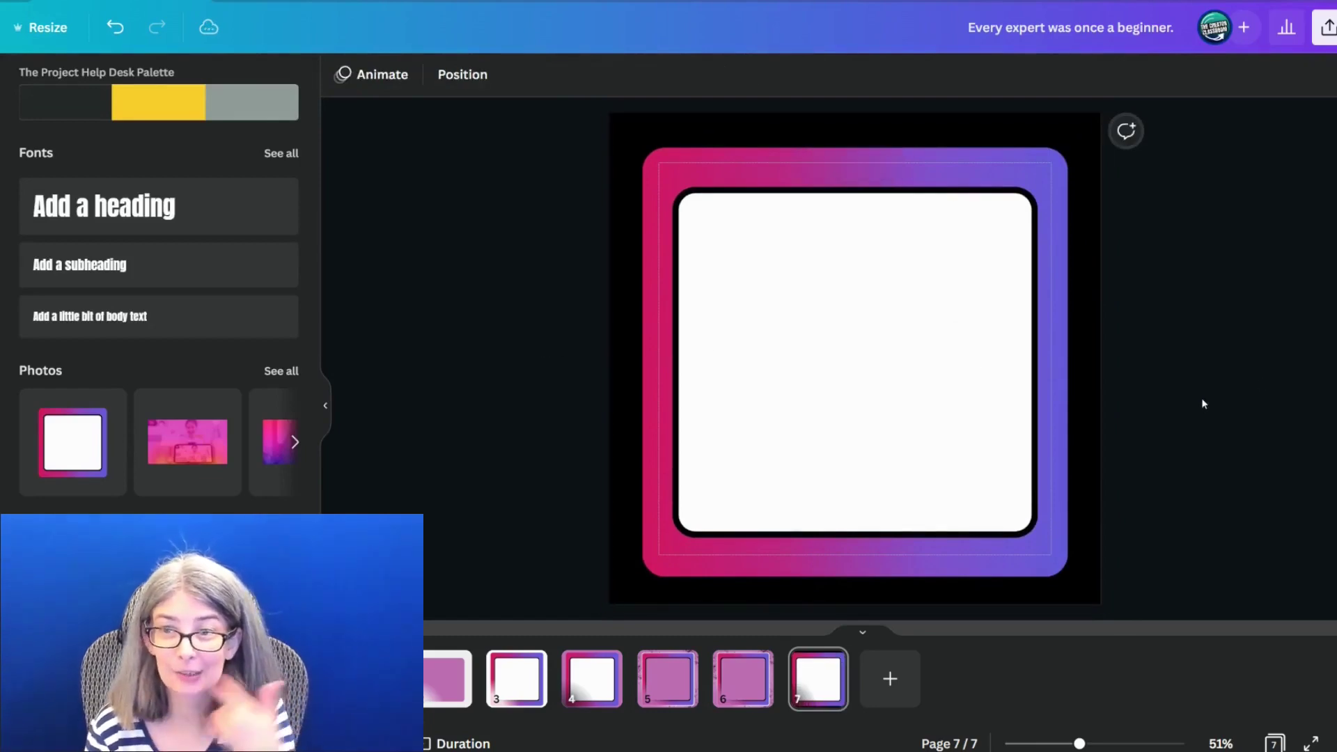
click(864, 446)
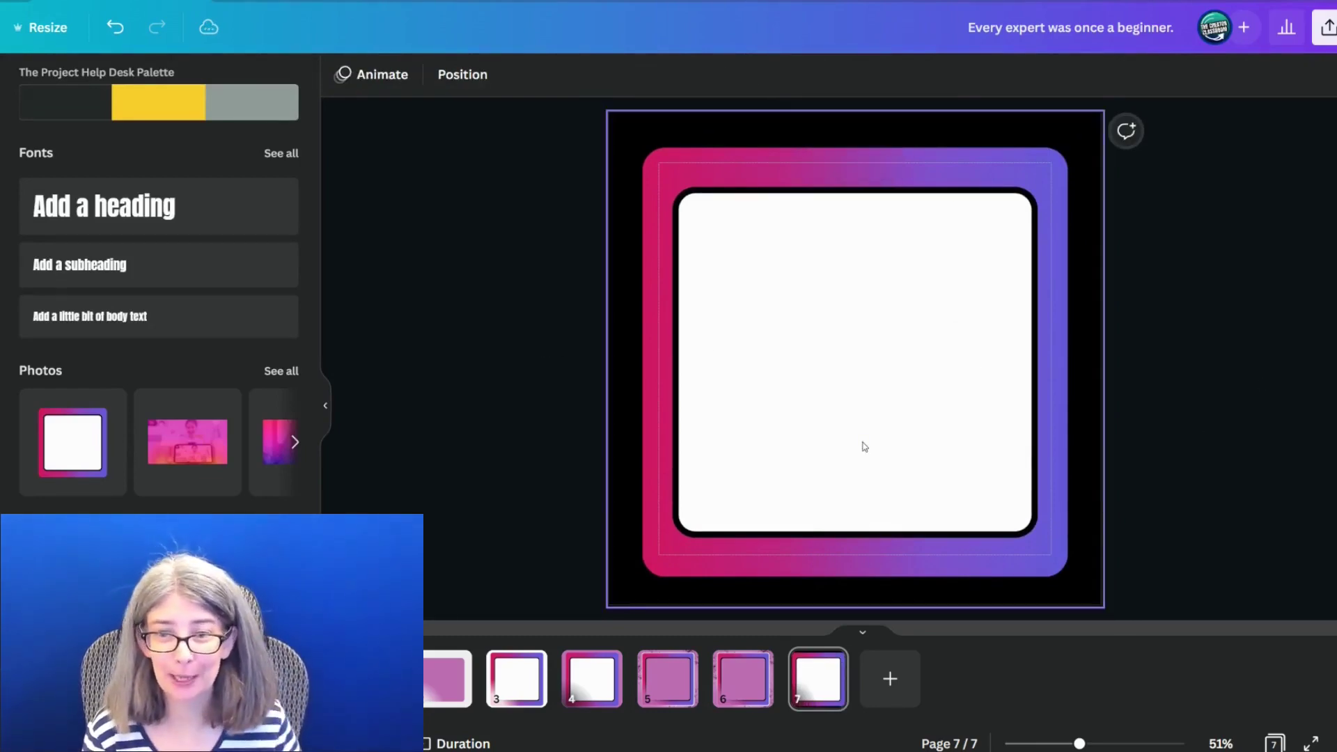